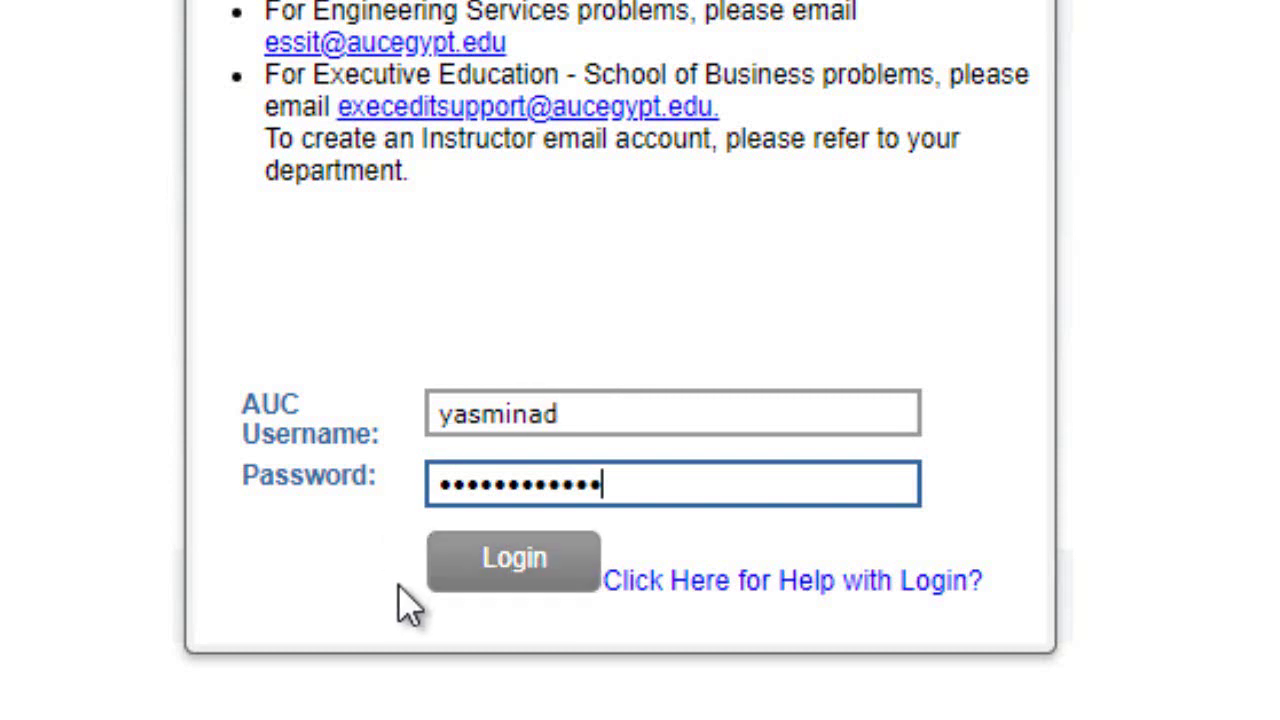
Log in to AUC Banner Self-Service with your username and password
left_click(461, 567)
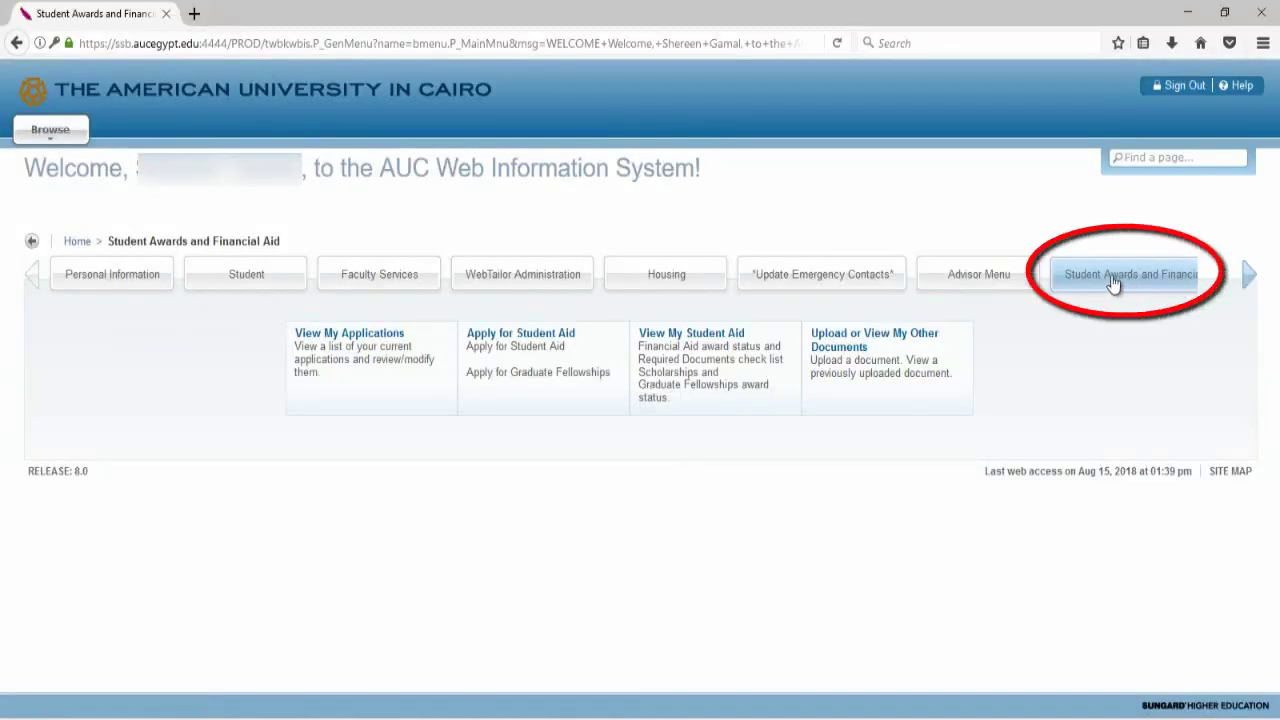
Create the Undergraduate Spring financial aid application for aid year 2018-2019 and confirm it
left_click(503, 338)
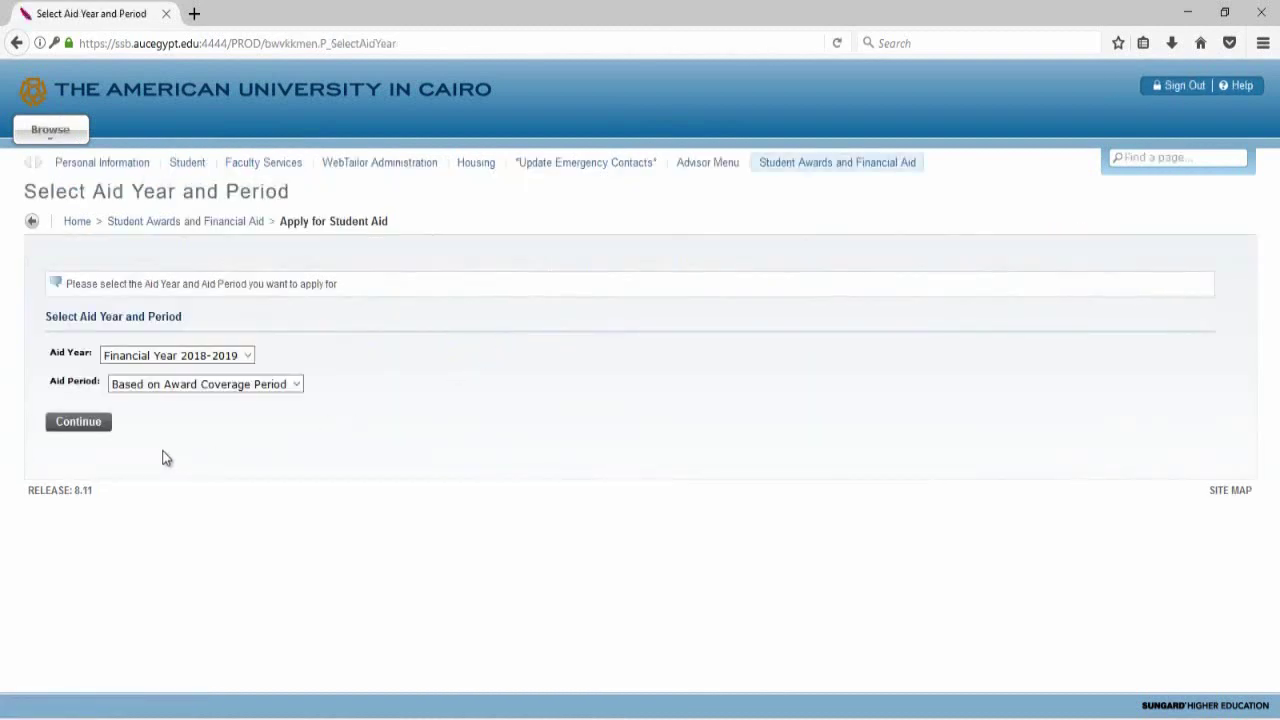
left_click(70, 424)
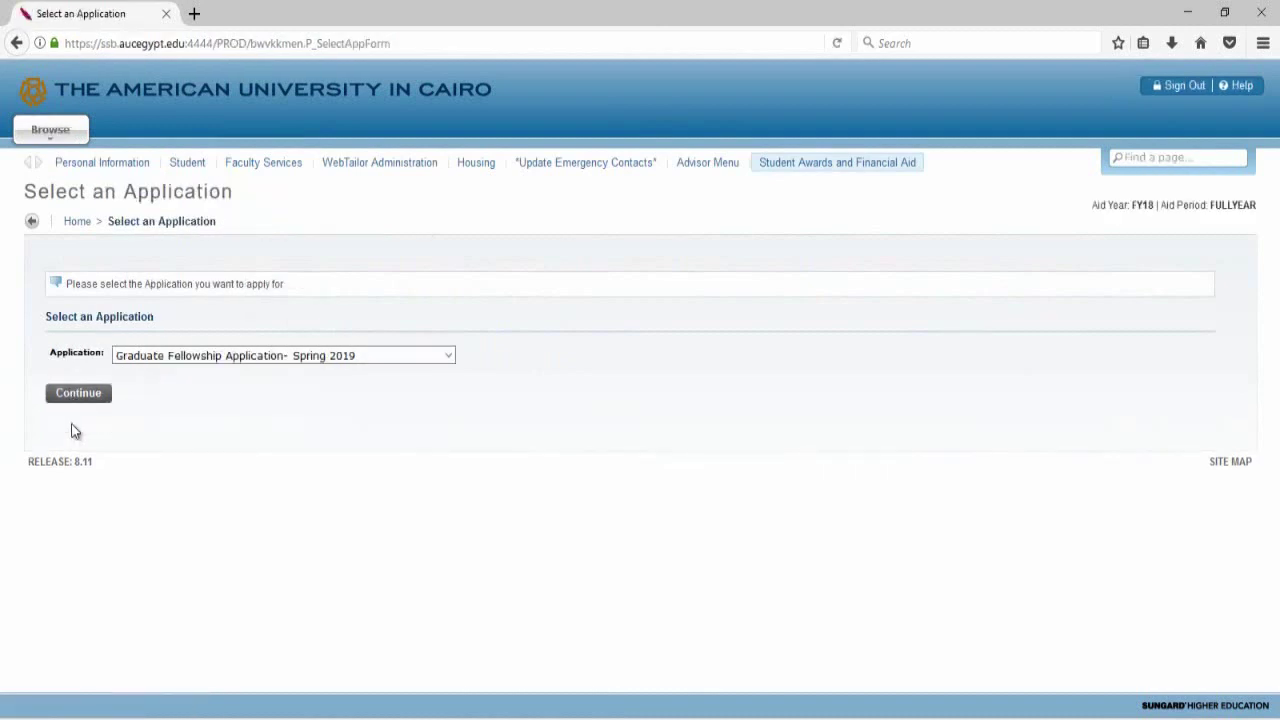
left_click(221, 357)
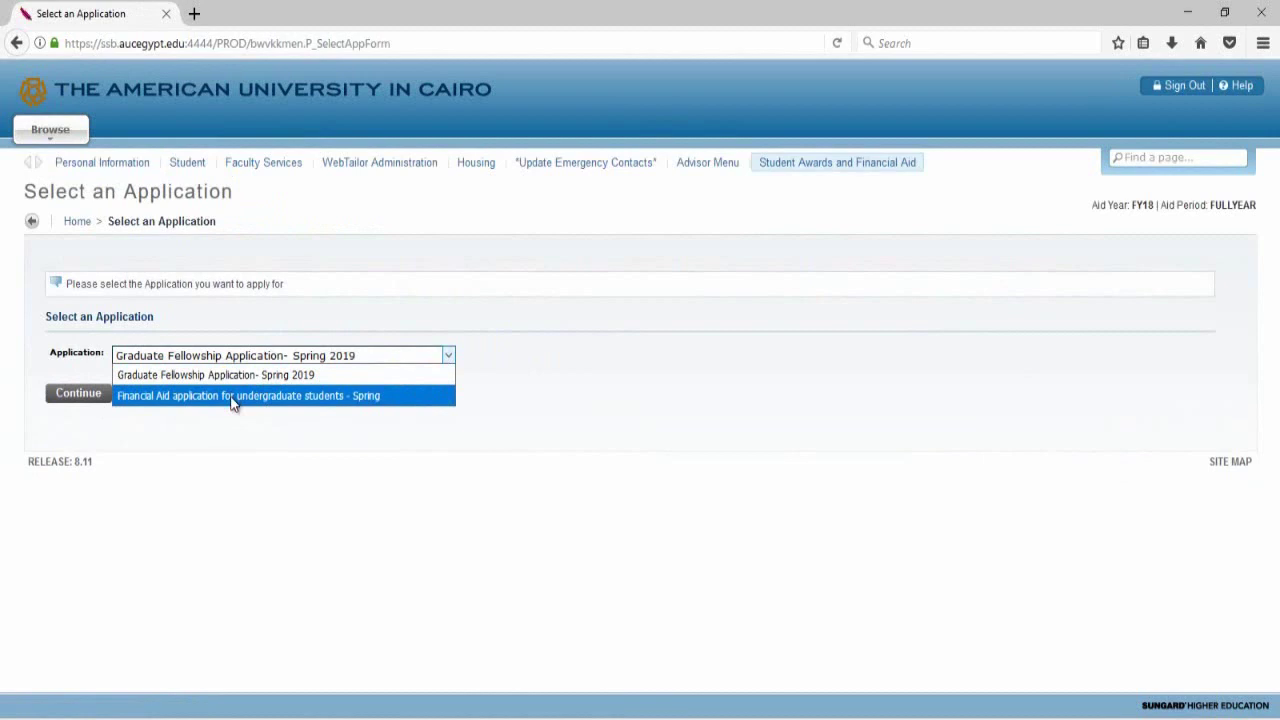
left_click(231, 398)
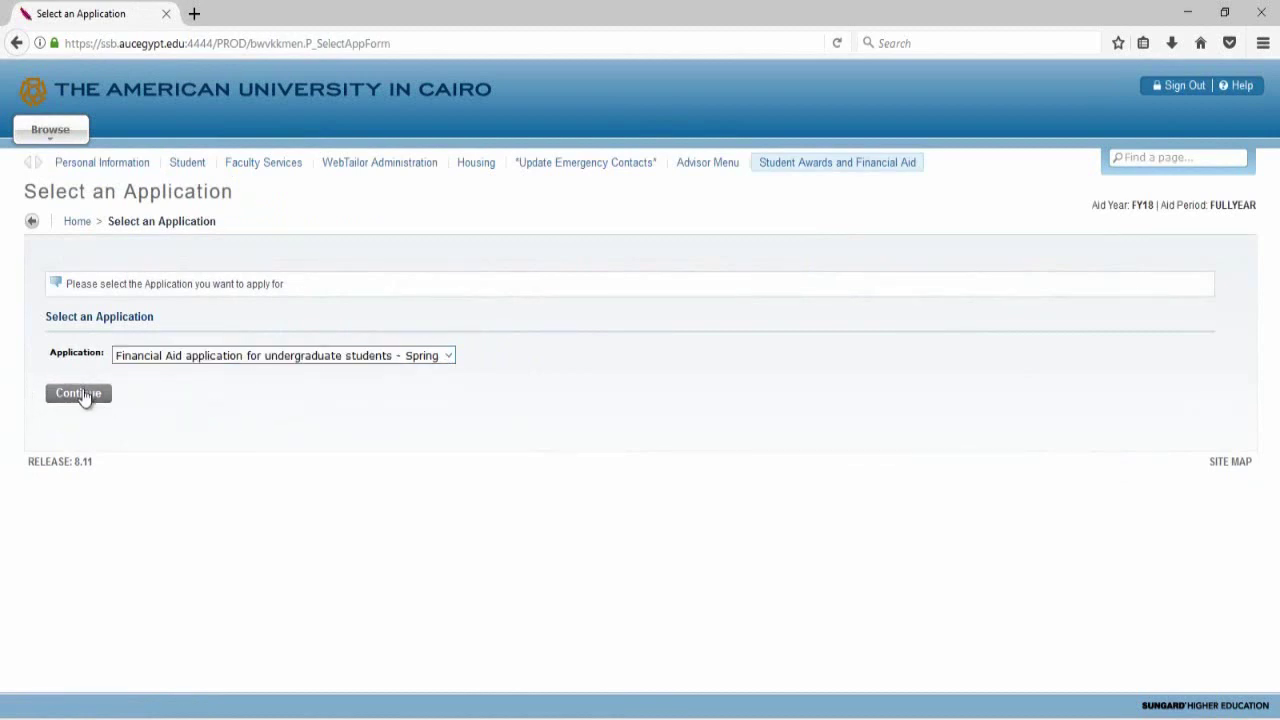
left_click(80, 394)
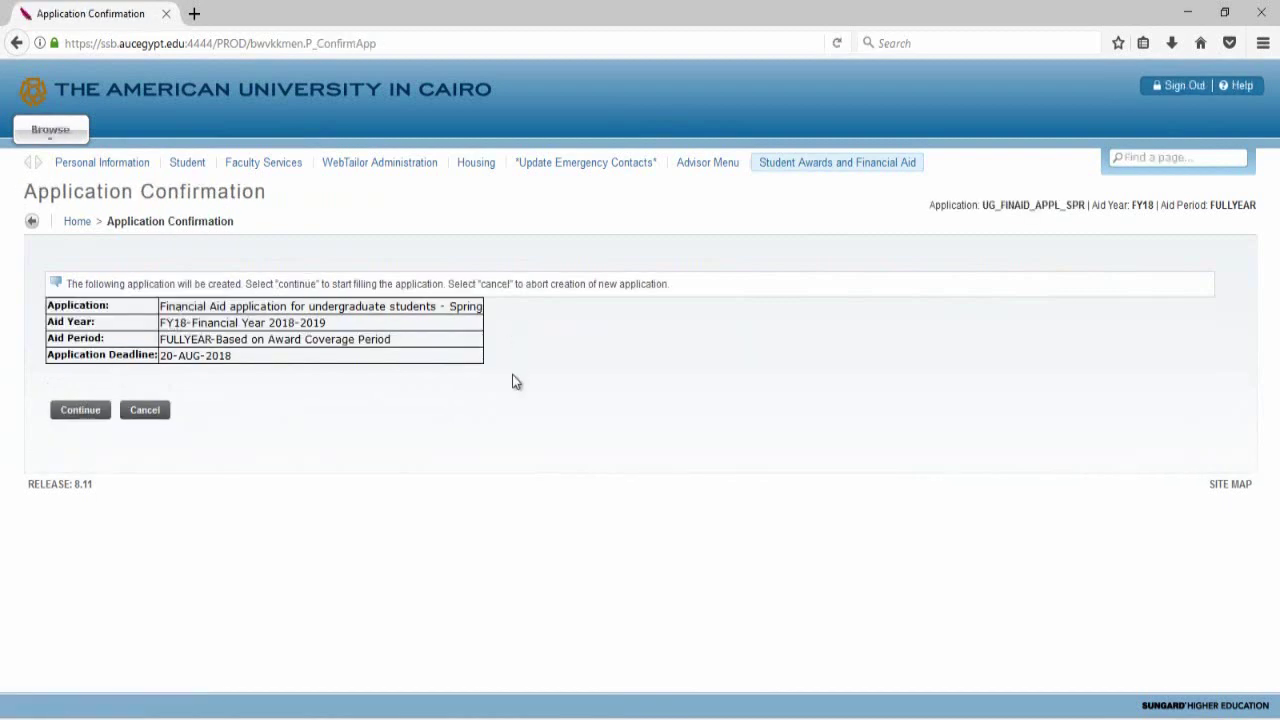
left_click(72, 410)
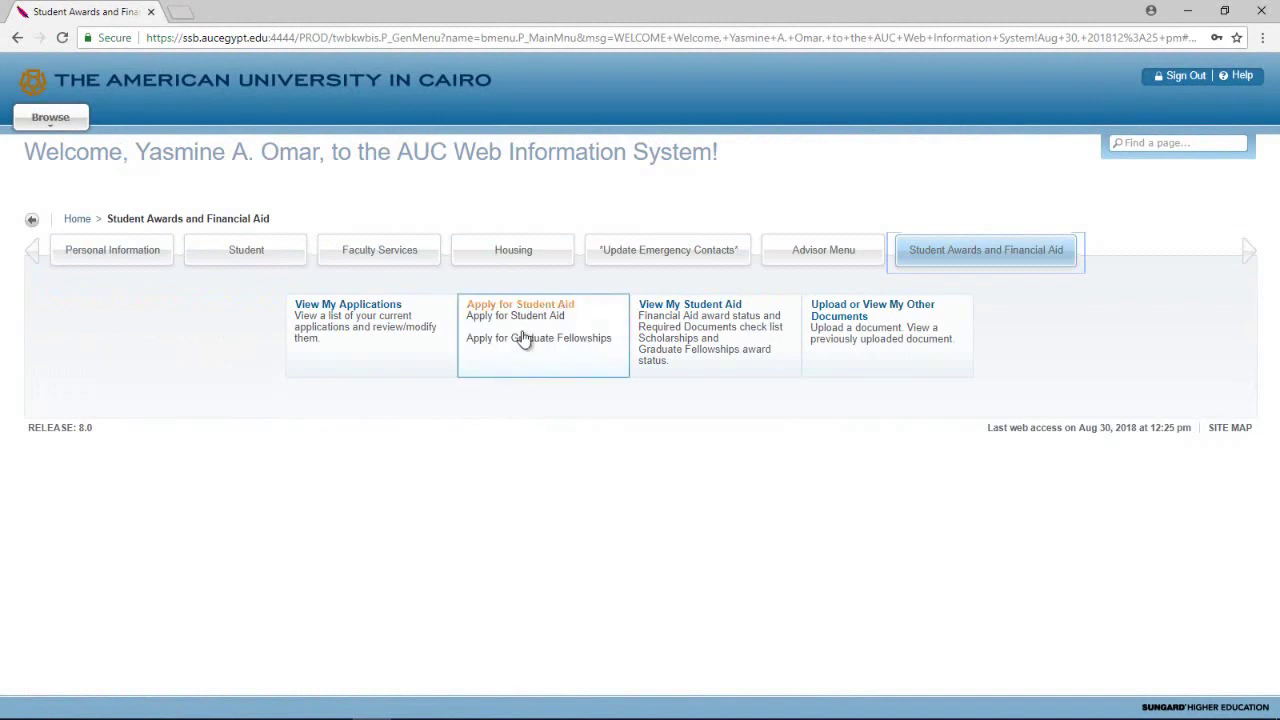
Open the Application Summary of the incomplete Undergraduate Spring FY18 application from View My Applications
left_click(527, 317)
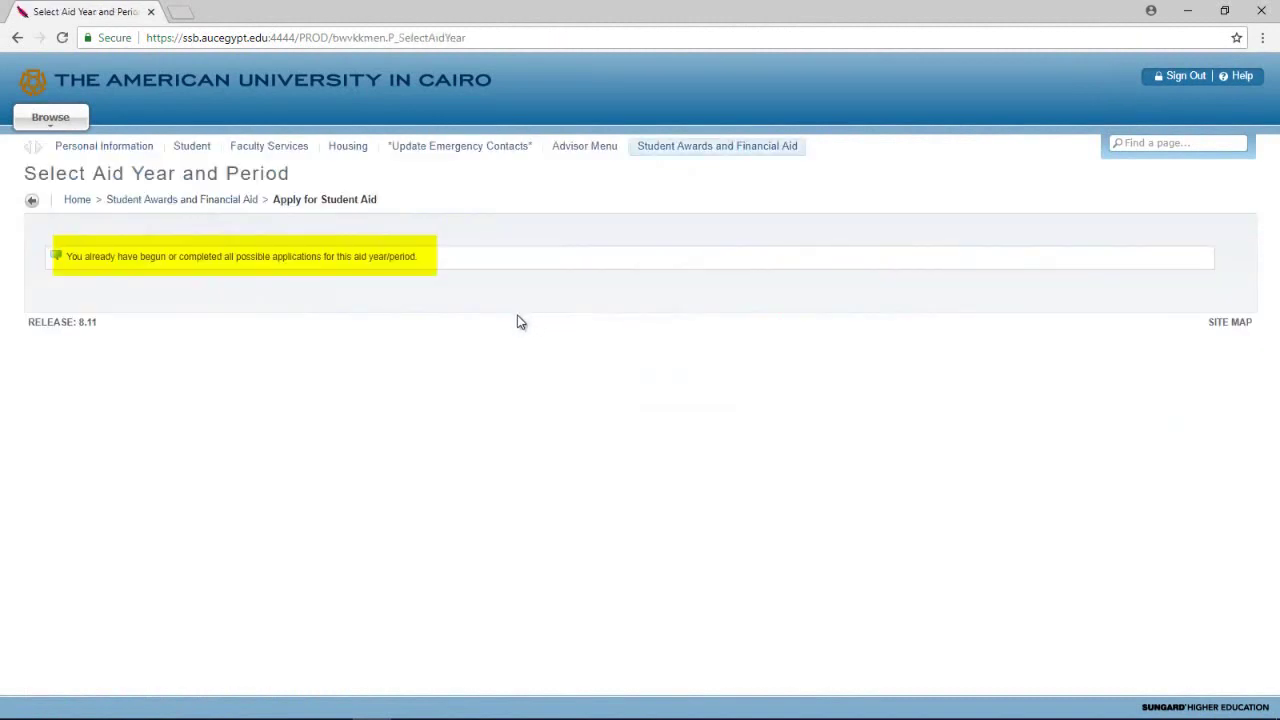
left_click(190, 201)
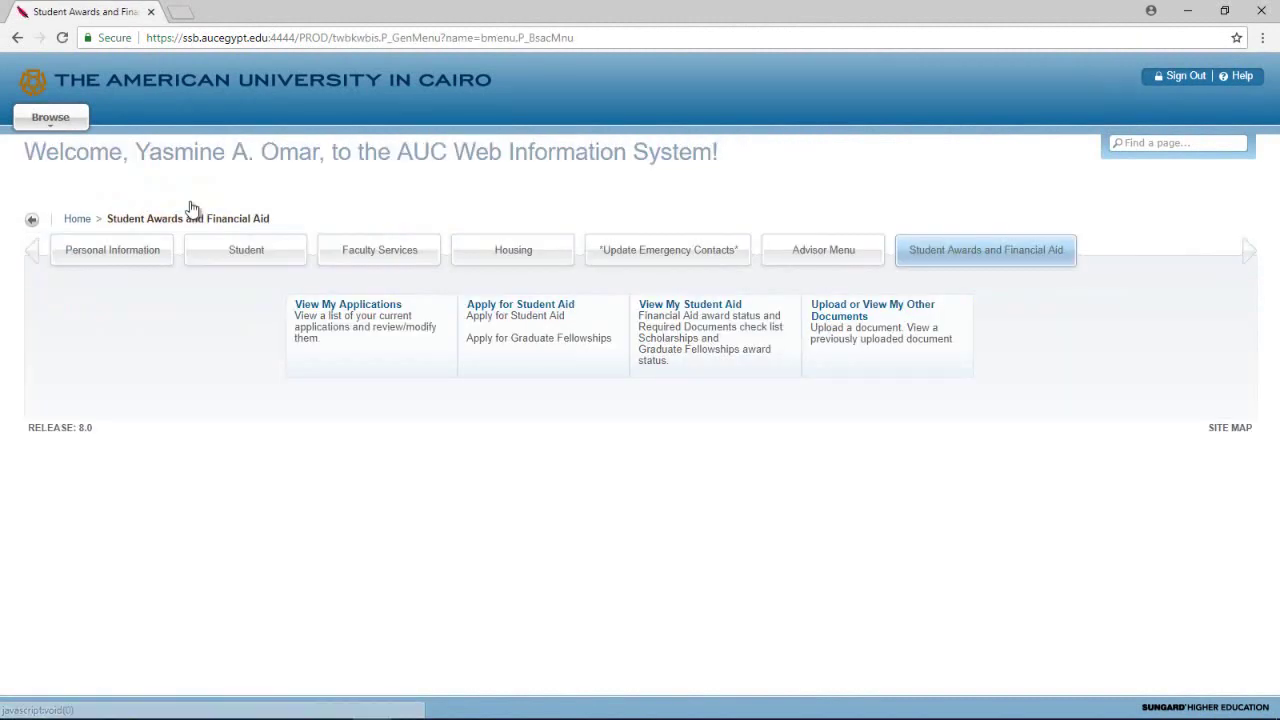
left_click(352, 313)
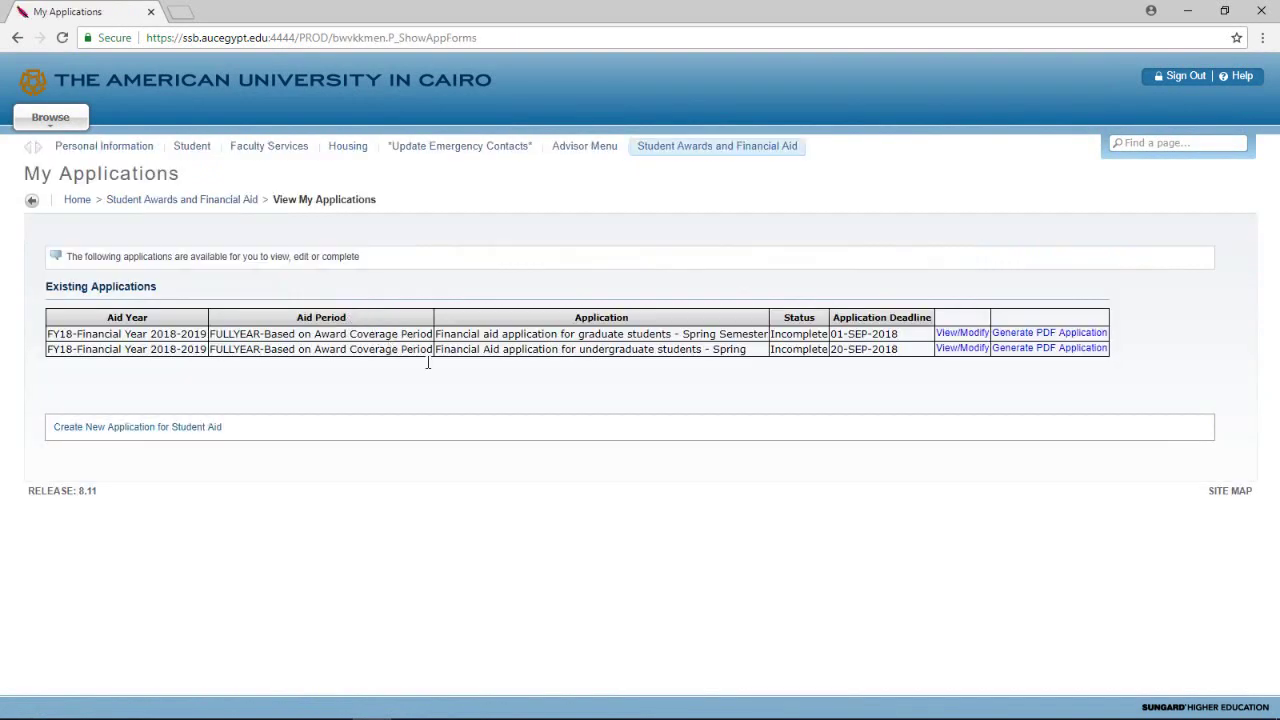
left_click(962, 348)
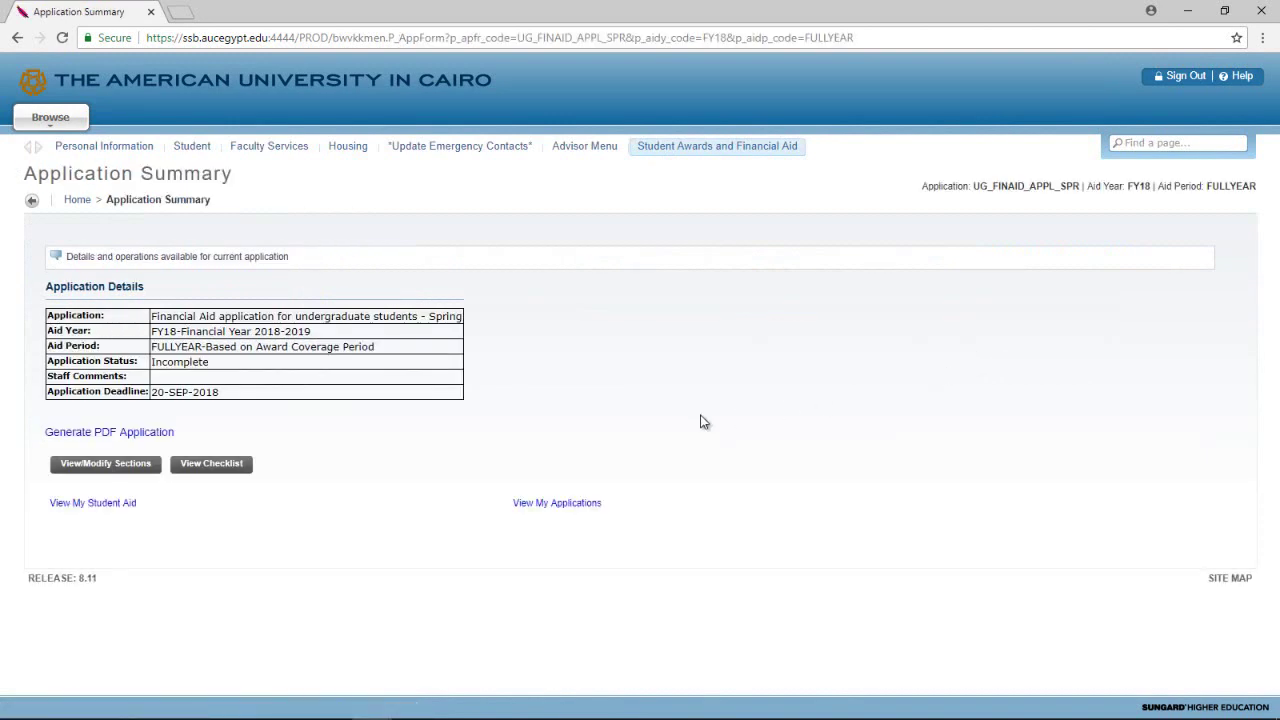
Accept the application's Declaration section
left_click(108, 465)
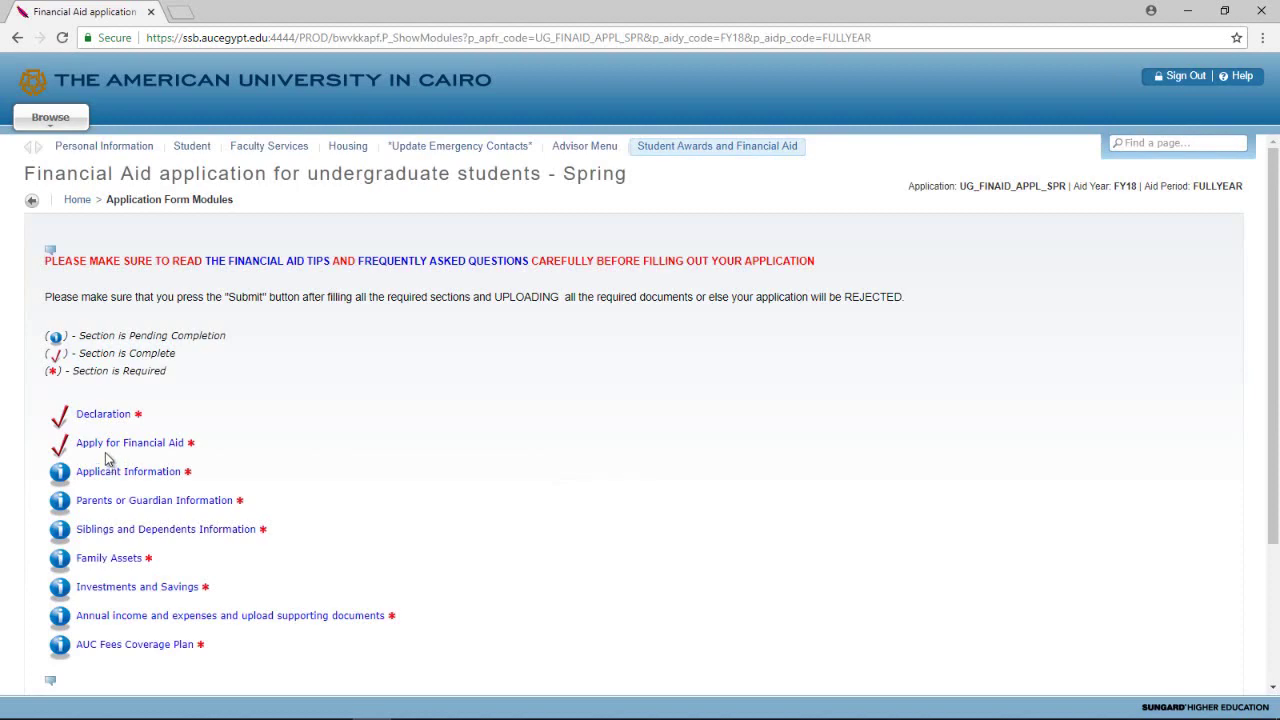
left_click(110, 422)
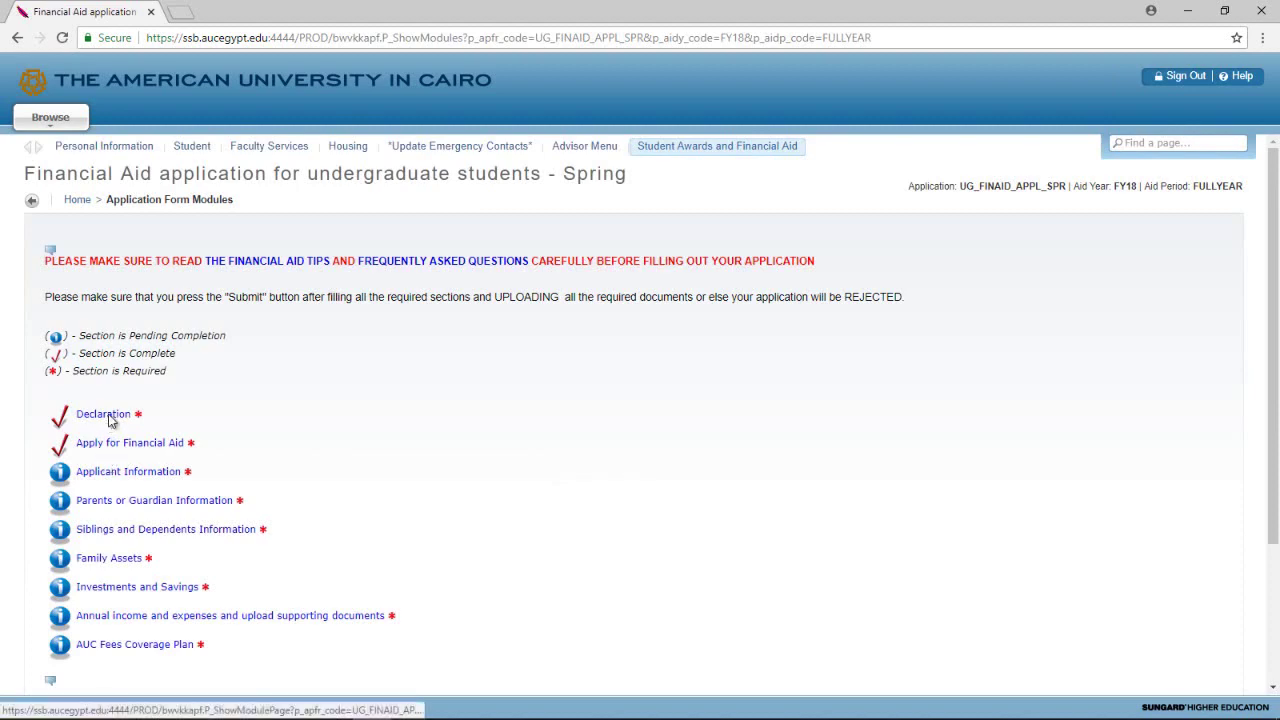
scroll(199, 397, "down", 1)
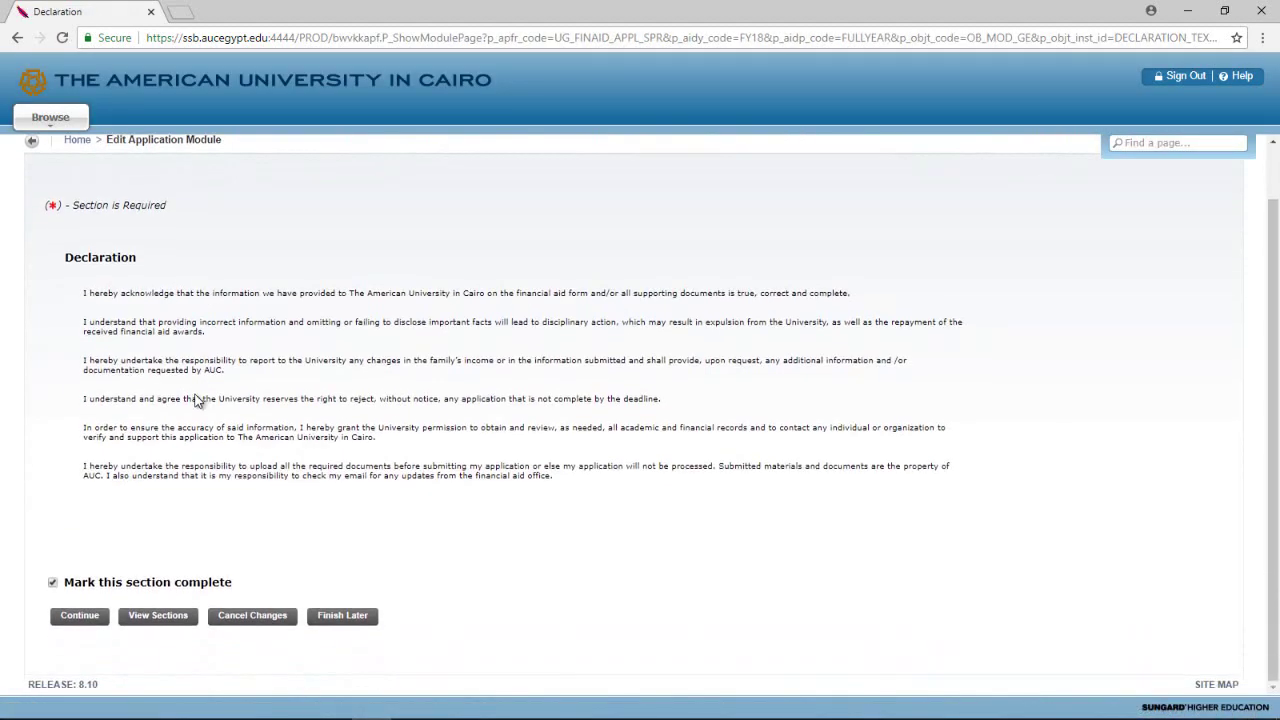
left_click(75, 622)
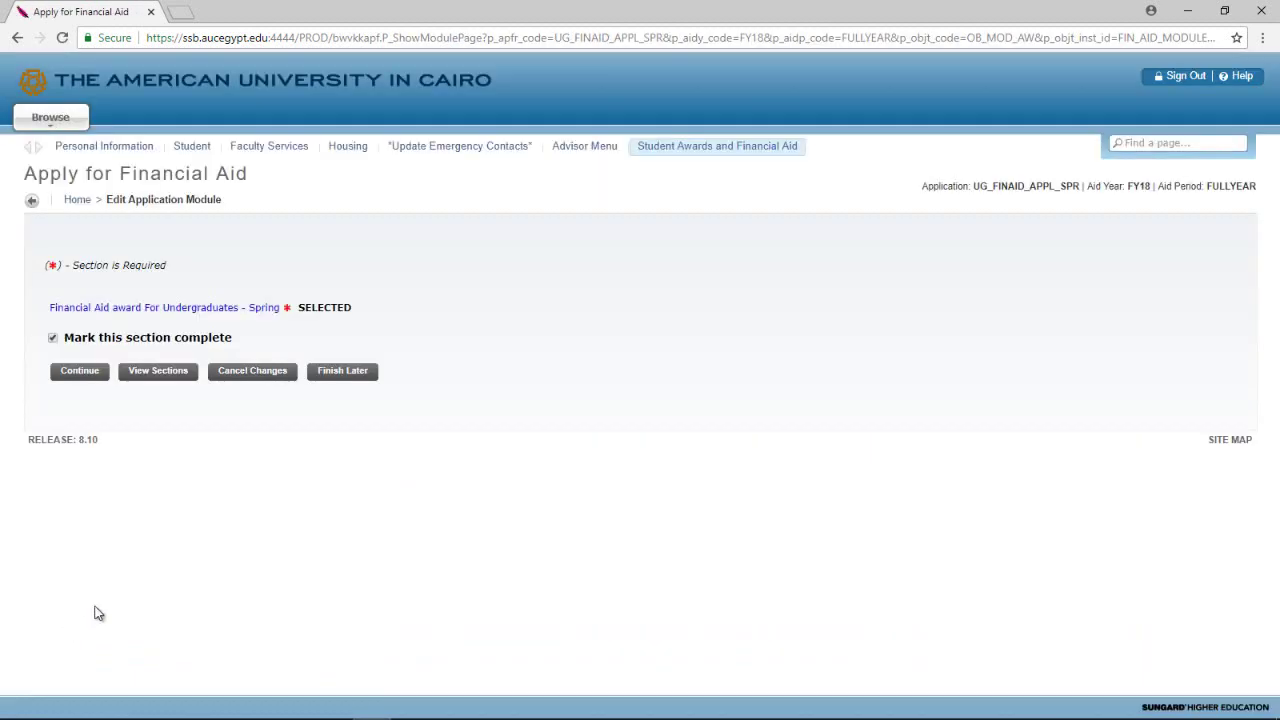
Save the Undergraduate Spring award answers and mark Apply for Financial Aid complete
left_click(163, 386)
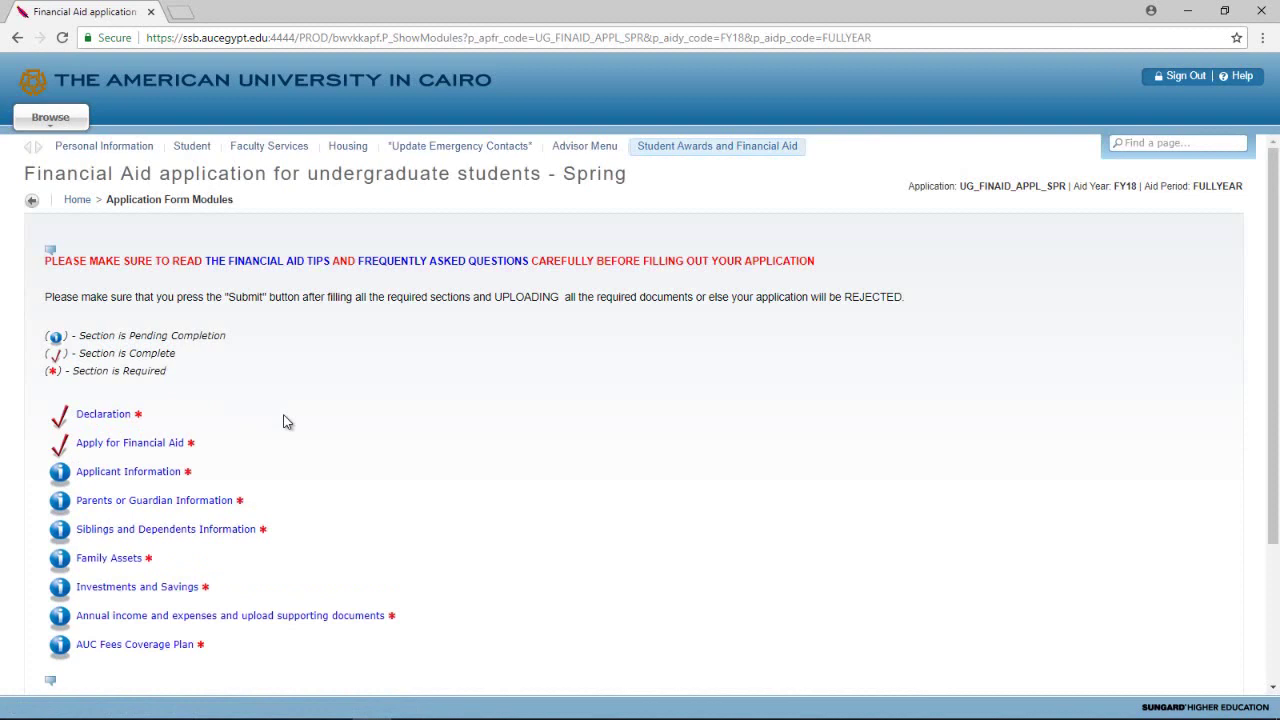
scroll(283, 421, "down", 1)
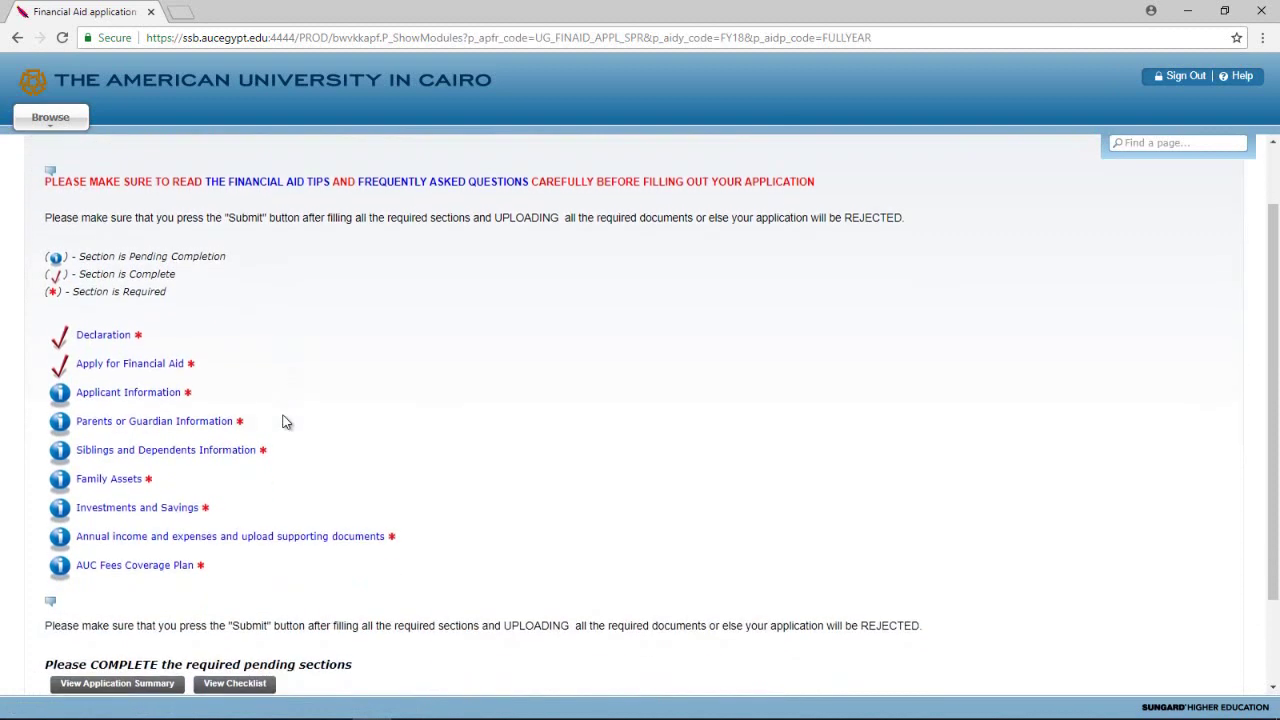
left_click(146, 368)
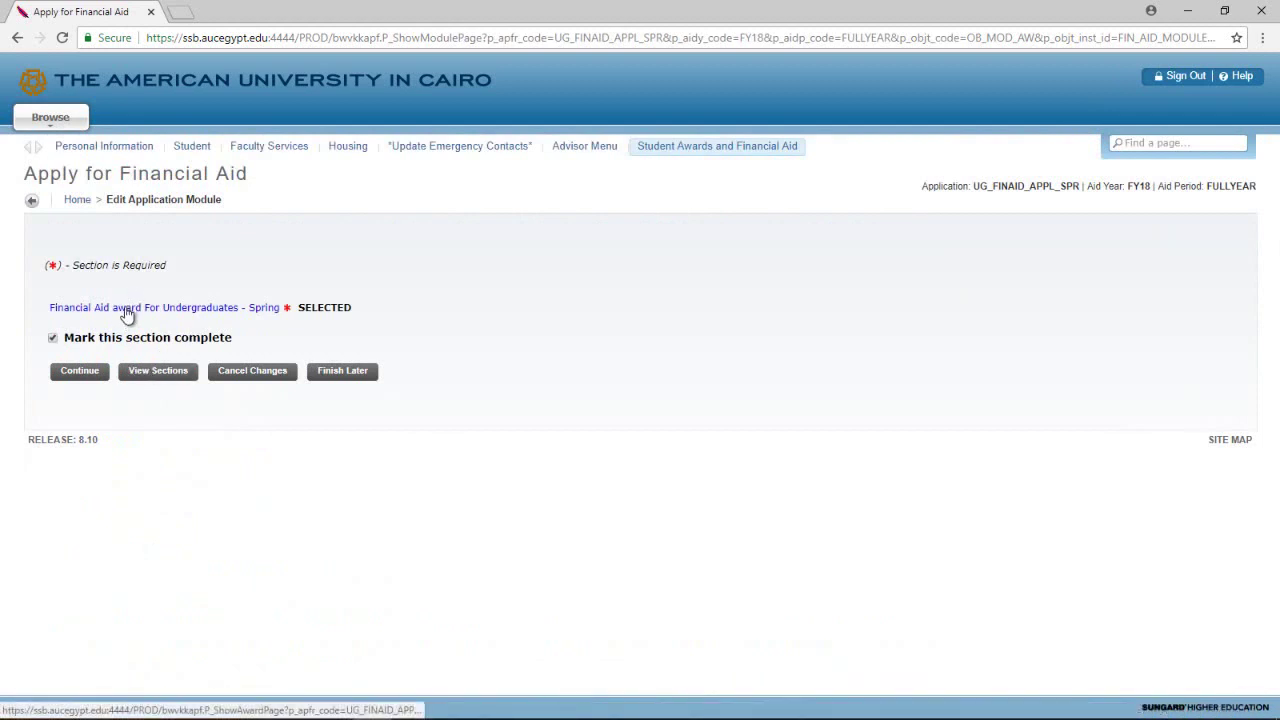
left_click(127, 310)
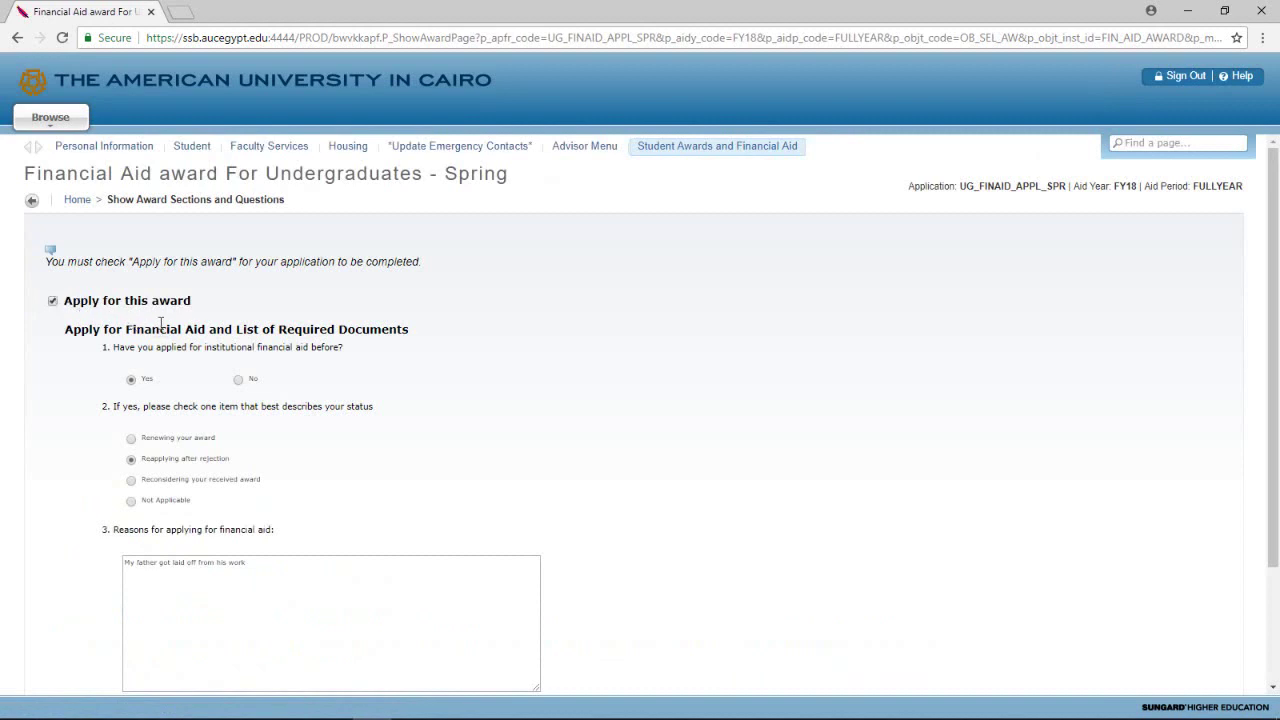
scroll(160, 325, "down", 3)
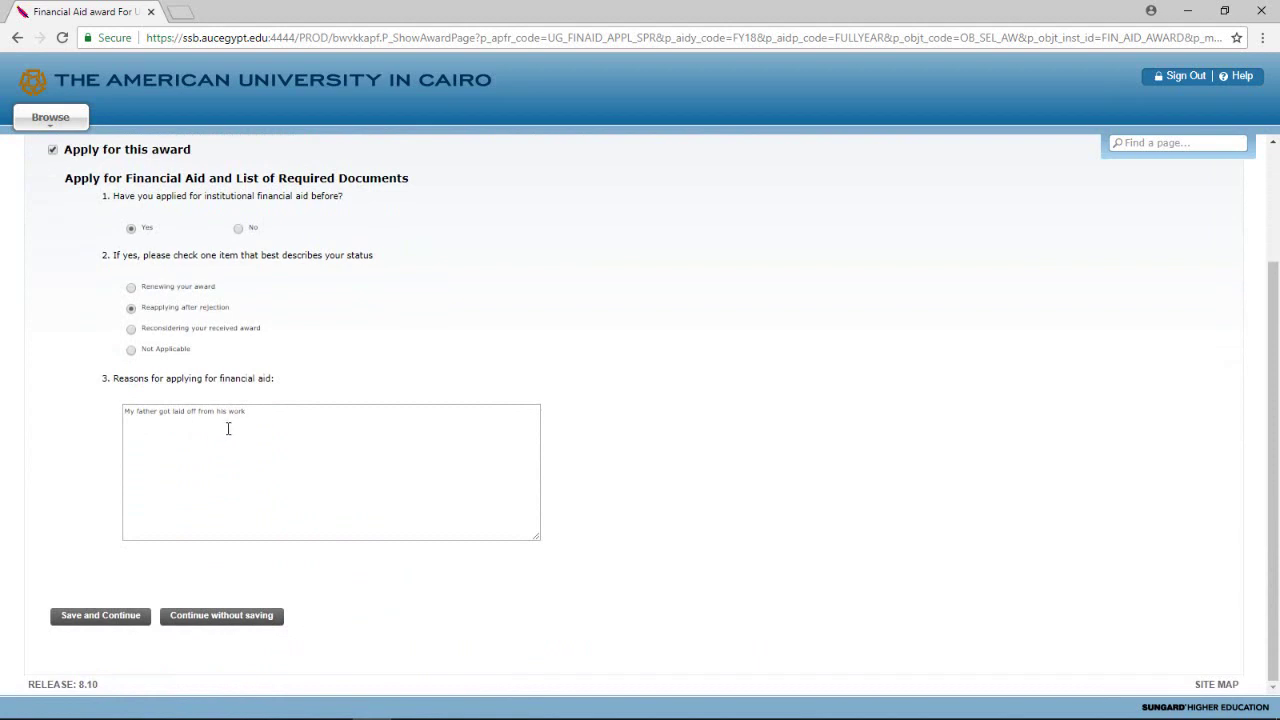
left_click(125, 621)
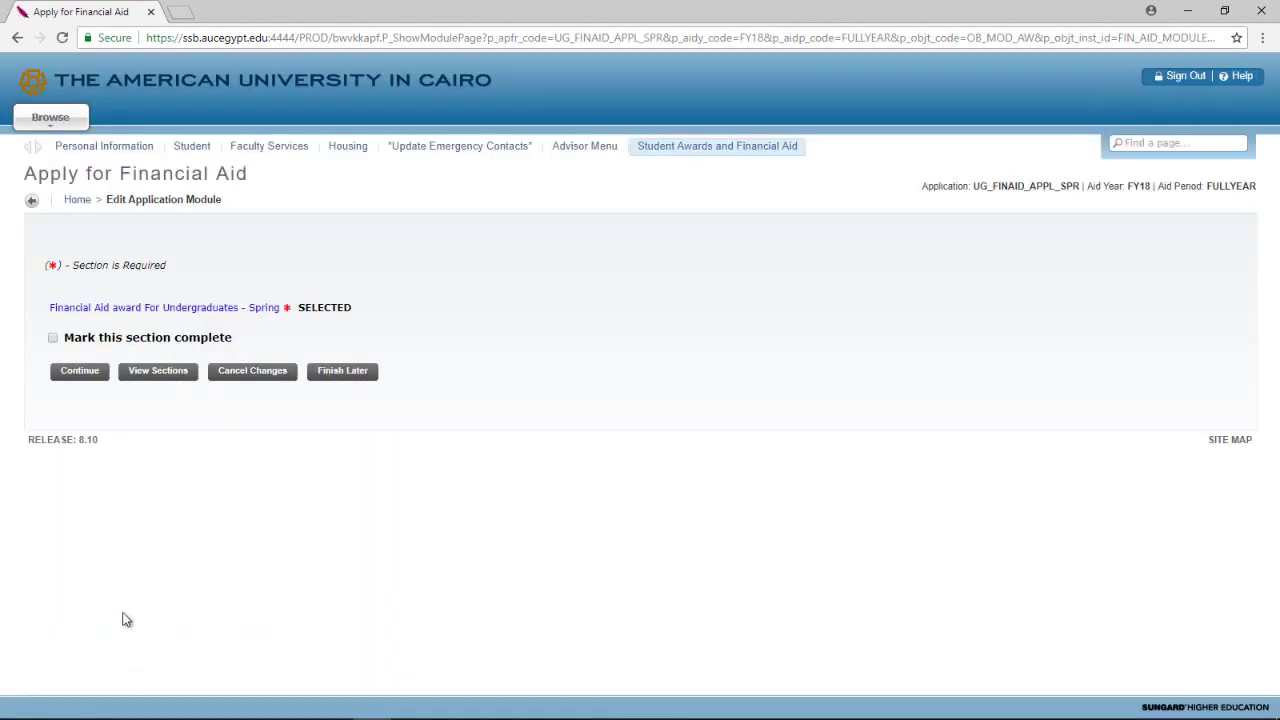
left_click(54, 341)
Mark Applicant Information complete, answer the SSN question, and continue to Parents or Guardian Information
left_click(84, 376)
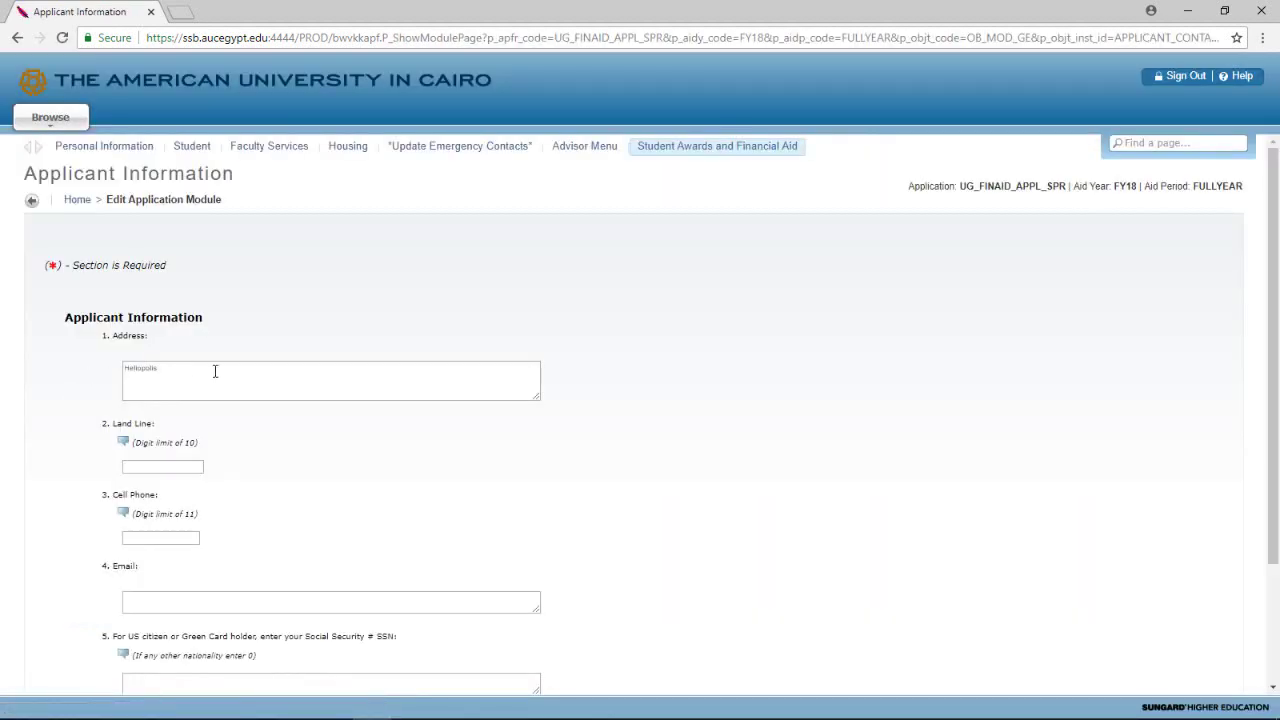
scroll(272, 372, "down", 3)
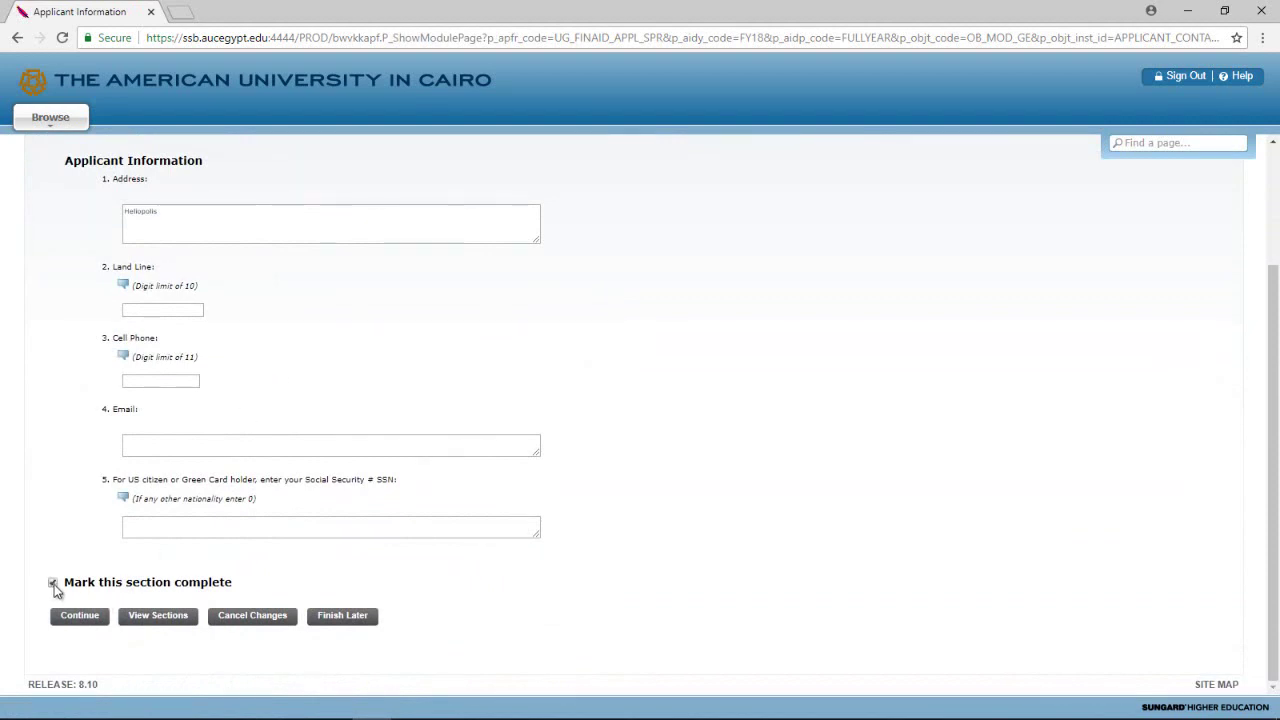
left_click(88, 618)
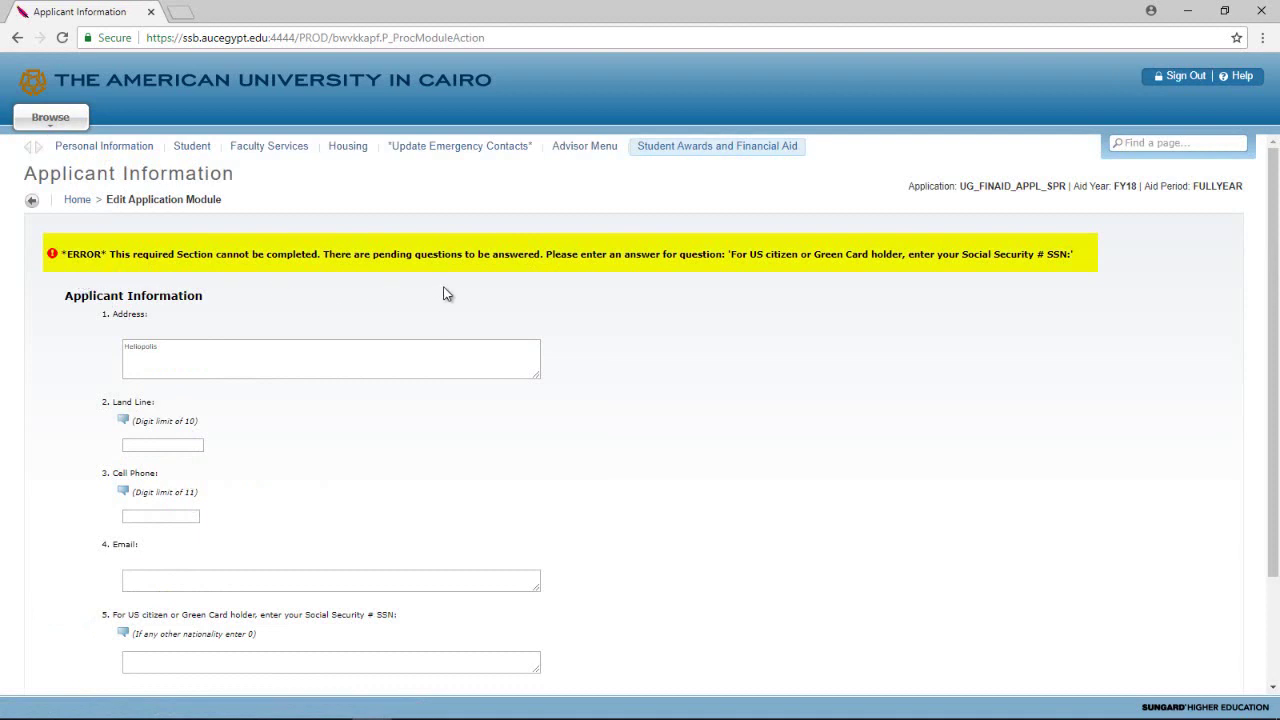
scroll(305, 530, "down", 1)
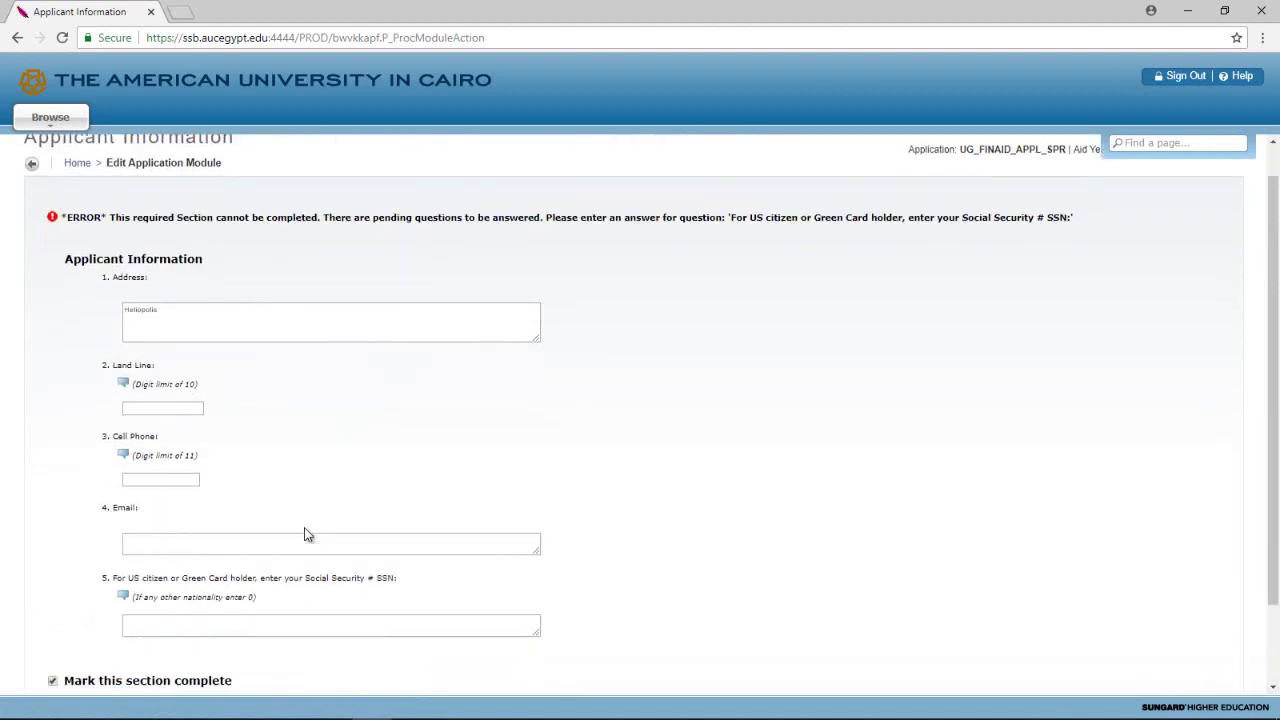
scroll(300, 515, "down", 3)
left_click(106, 616)
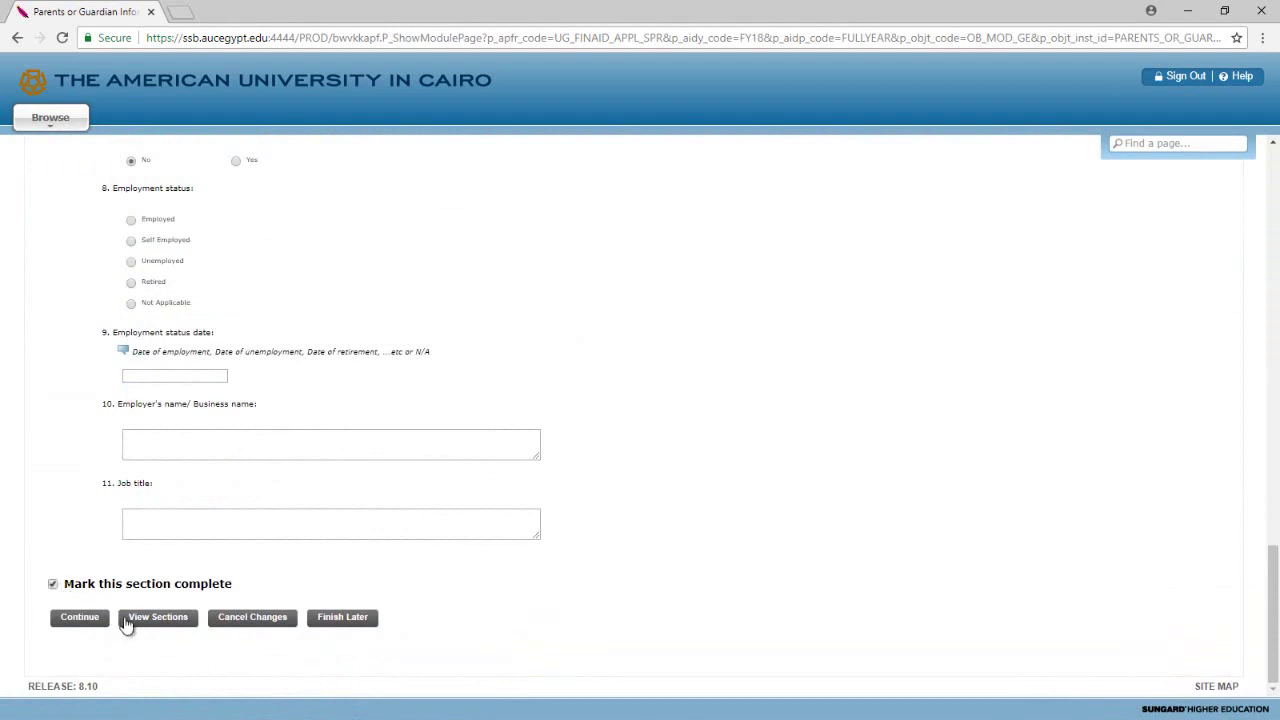
Open Annual income and expenses as an Undergraduate and start the father's CPA statement upload
left_click(172, 618)
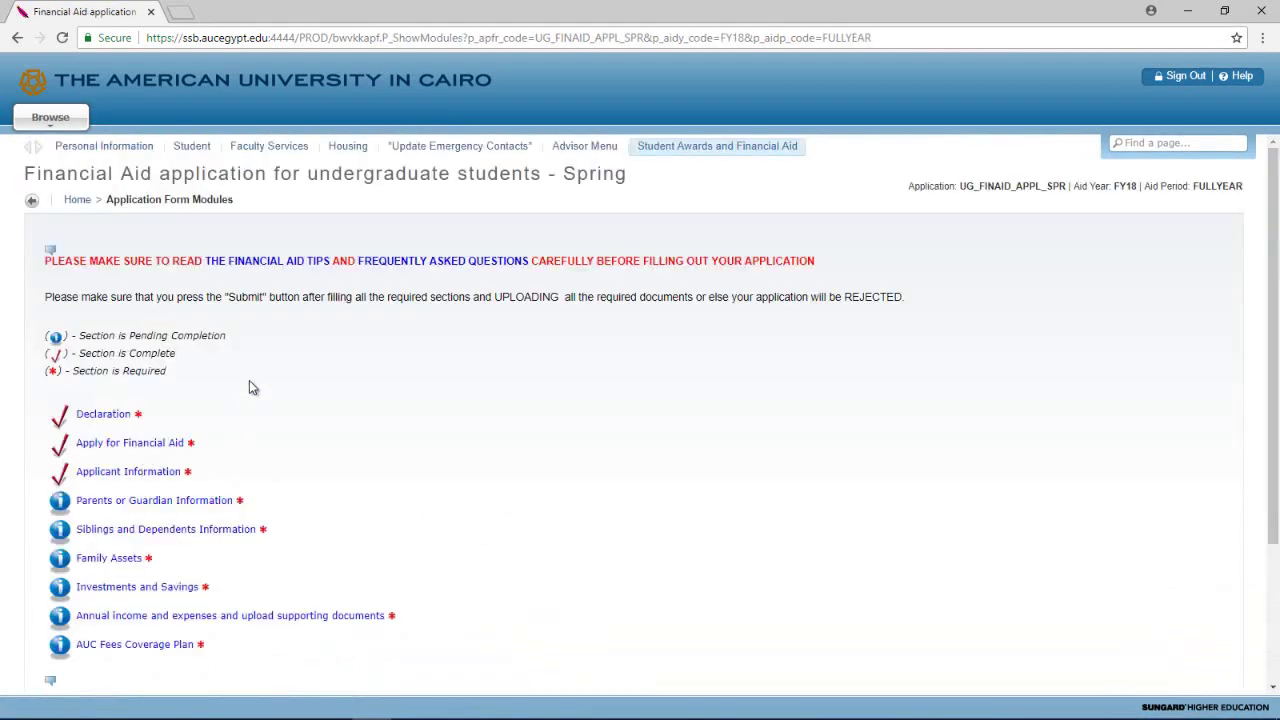
scroll(558, 460, "down", 1)
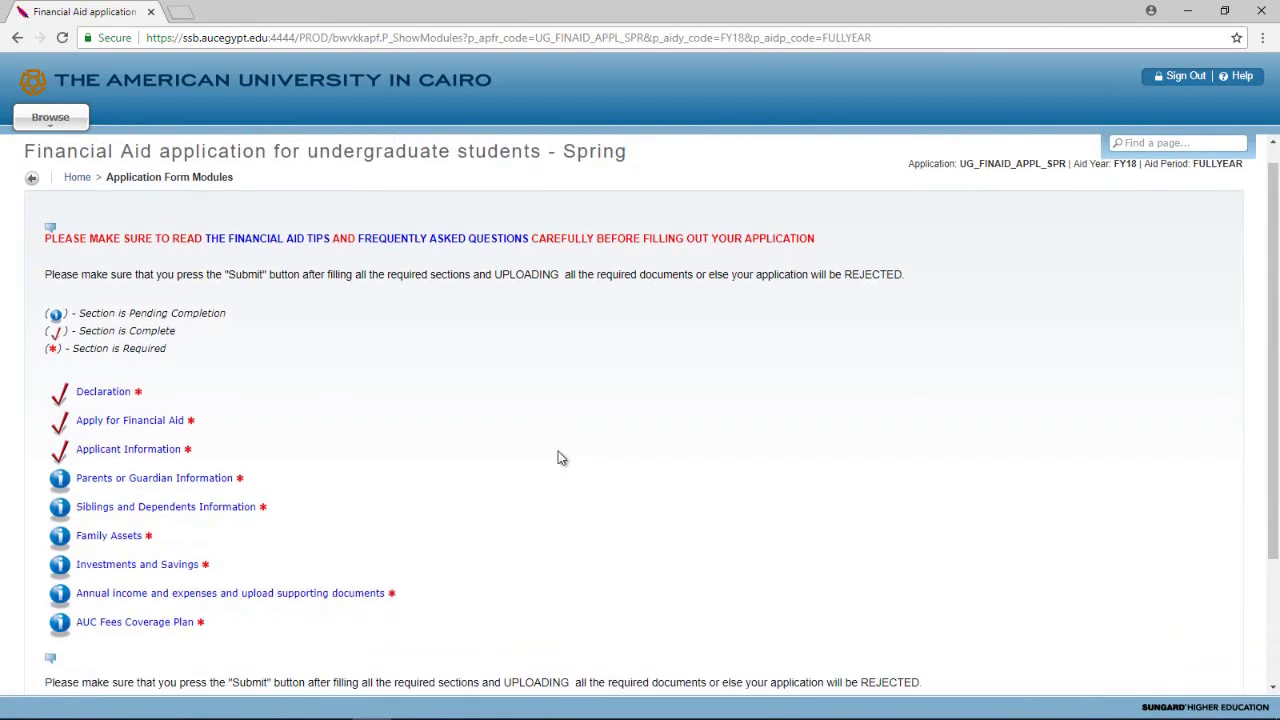
scroll(140, 522, "down", 1)
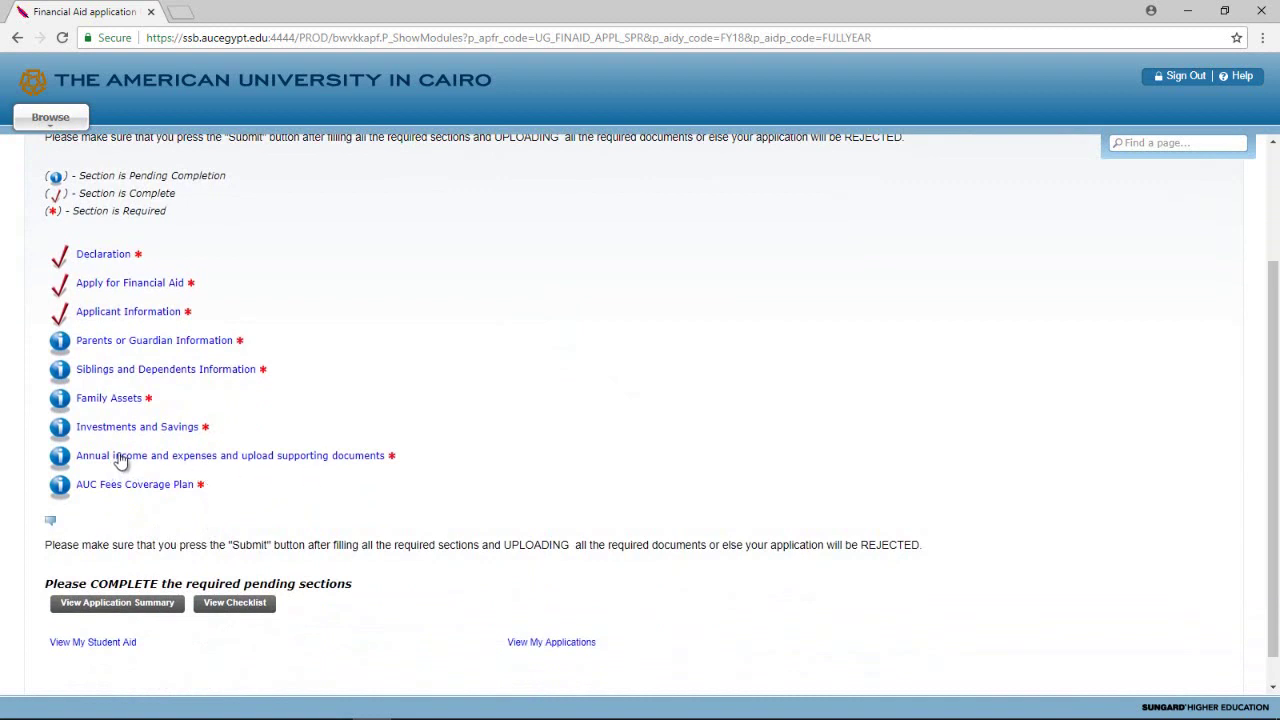
left_click(264, 459)
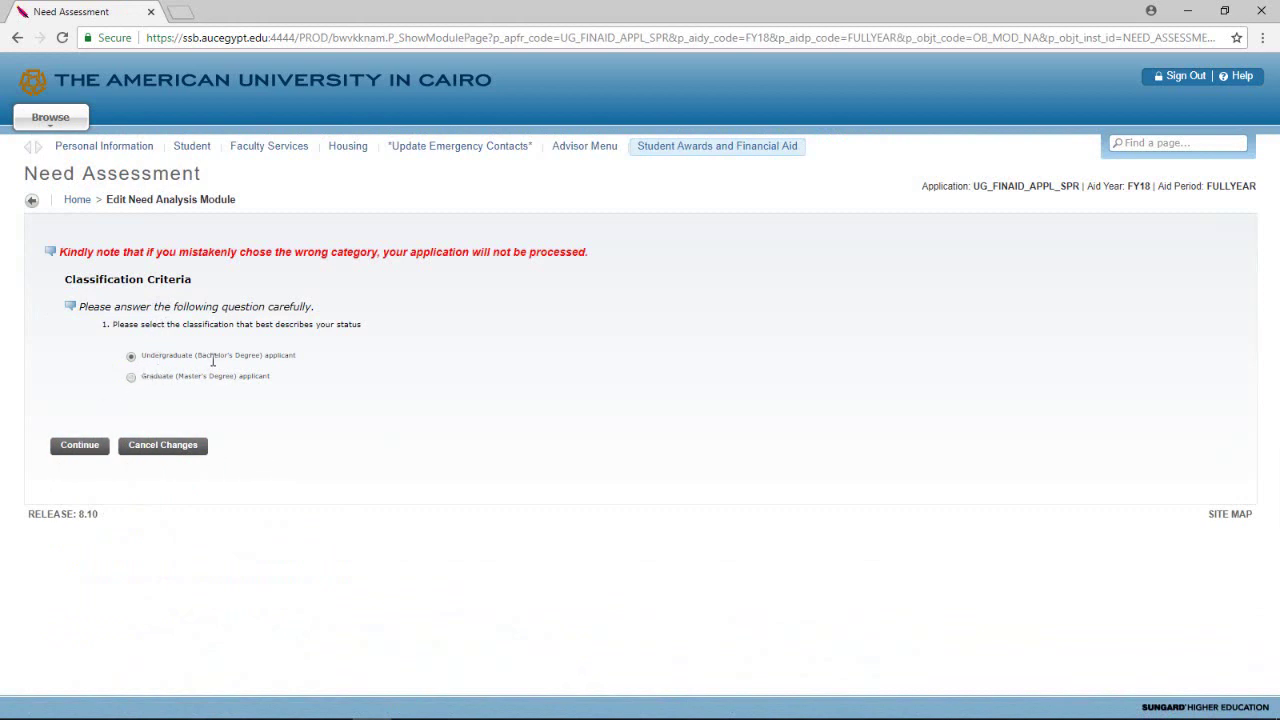
left_click(80, 447)
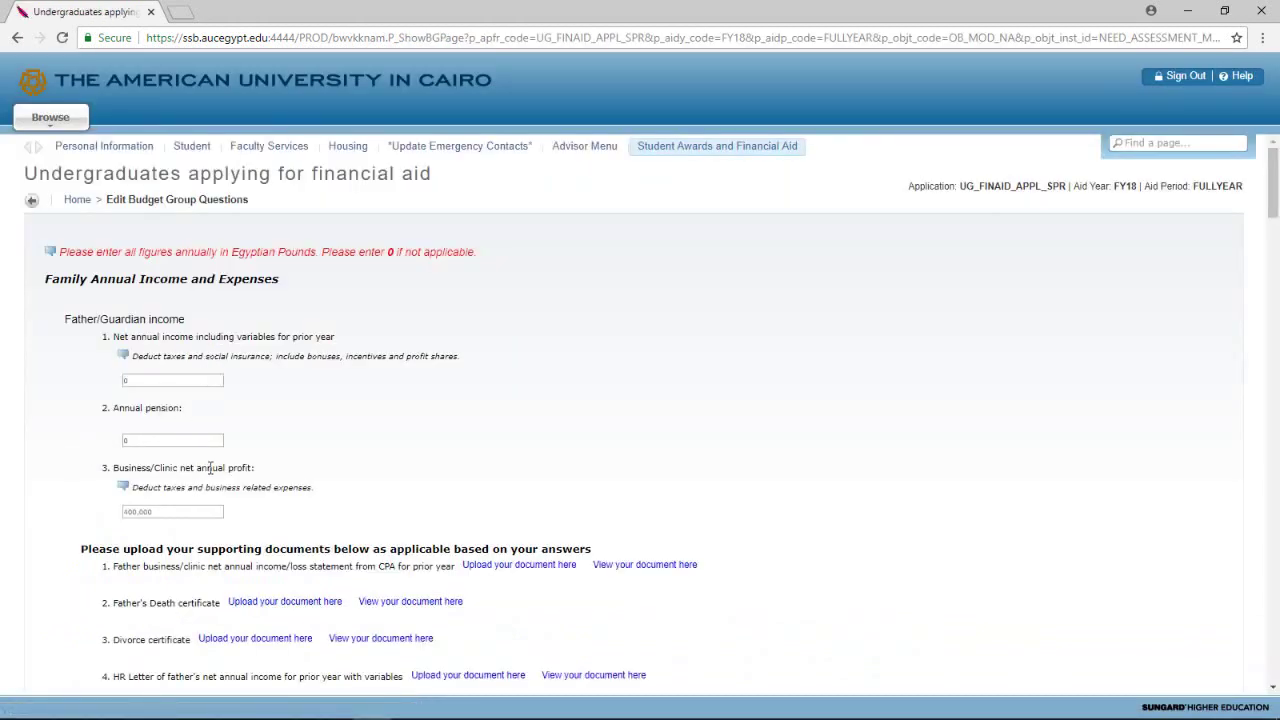
scroll(210, 468, "down", 1)
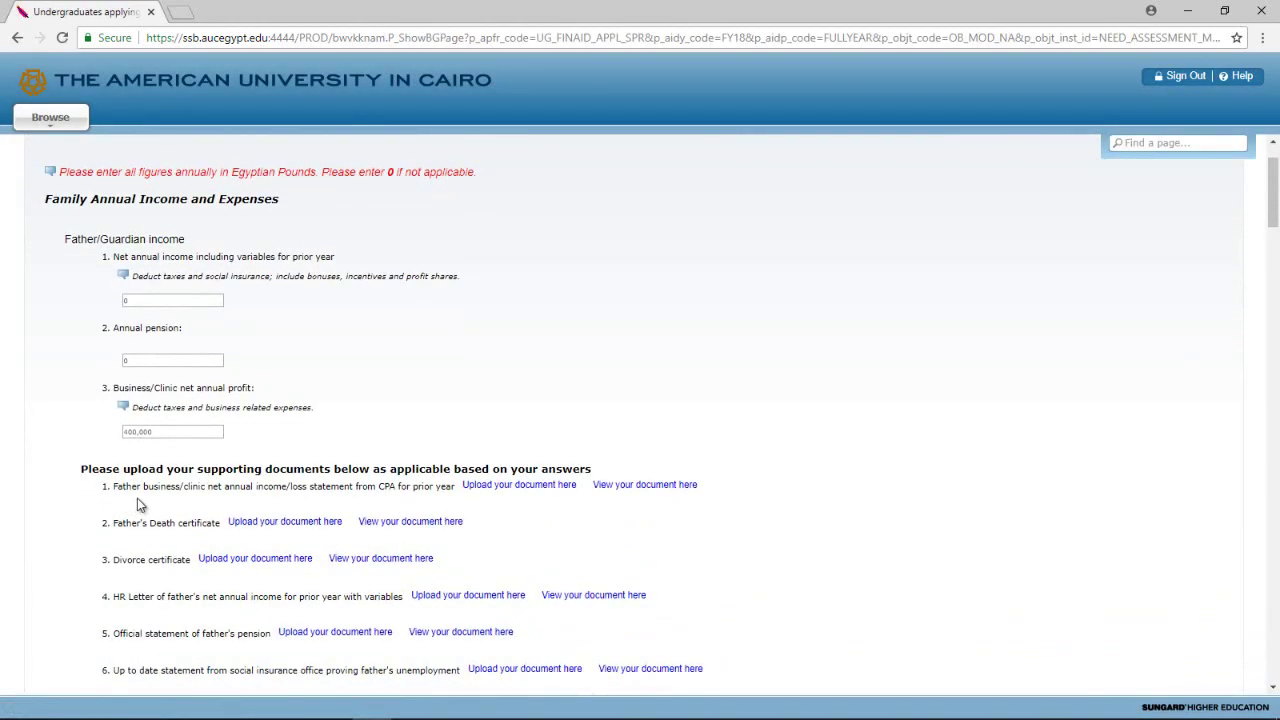
left_click(530, 487)
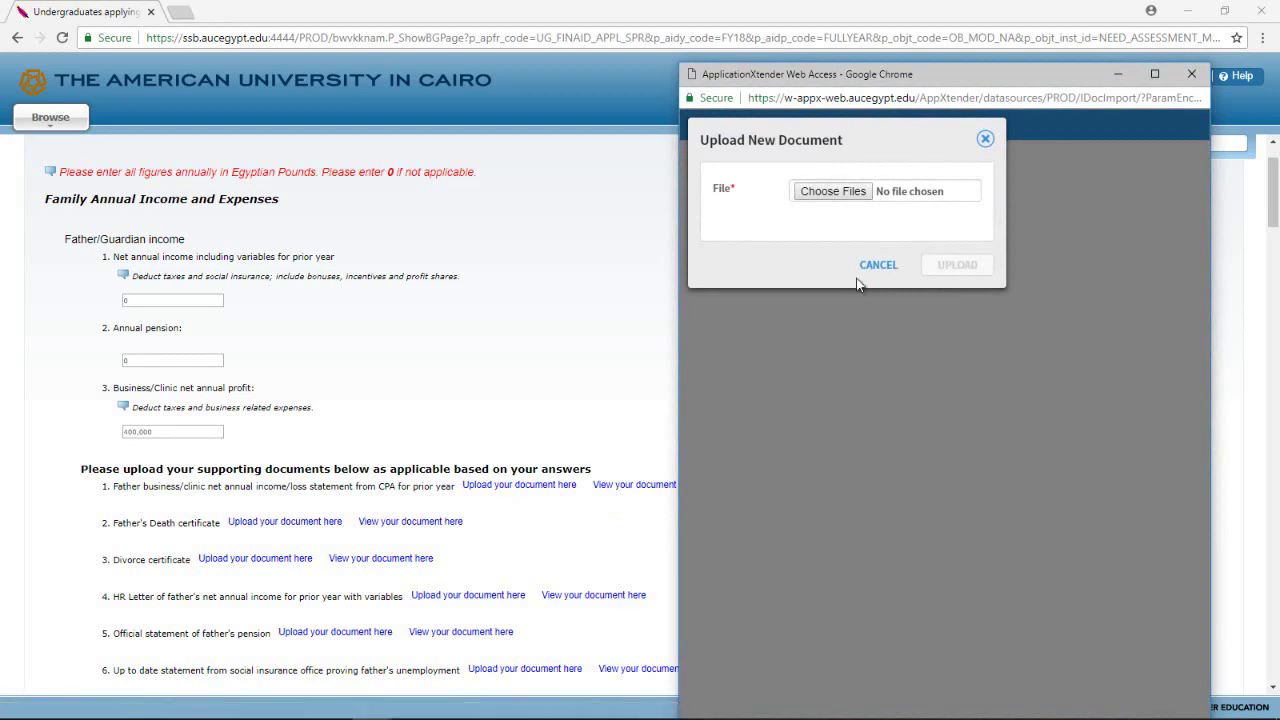
Upload CPA Letter.png as the father's business income statement and save its index
left_click(837, 192)
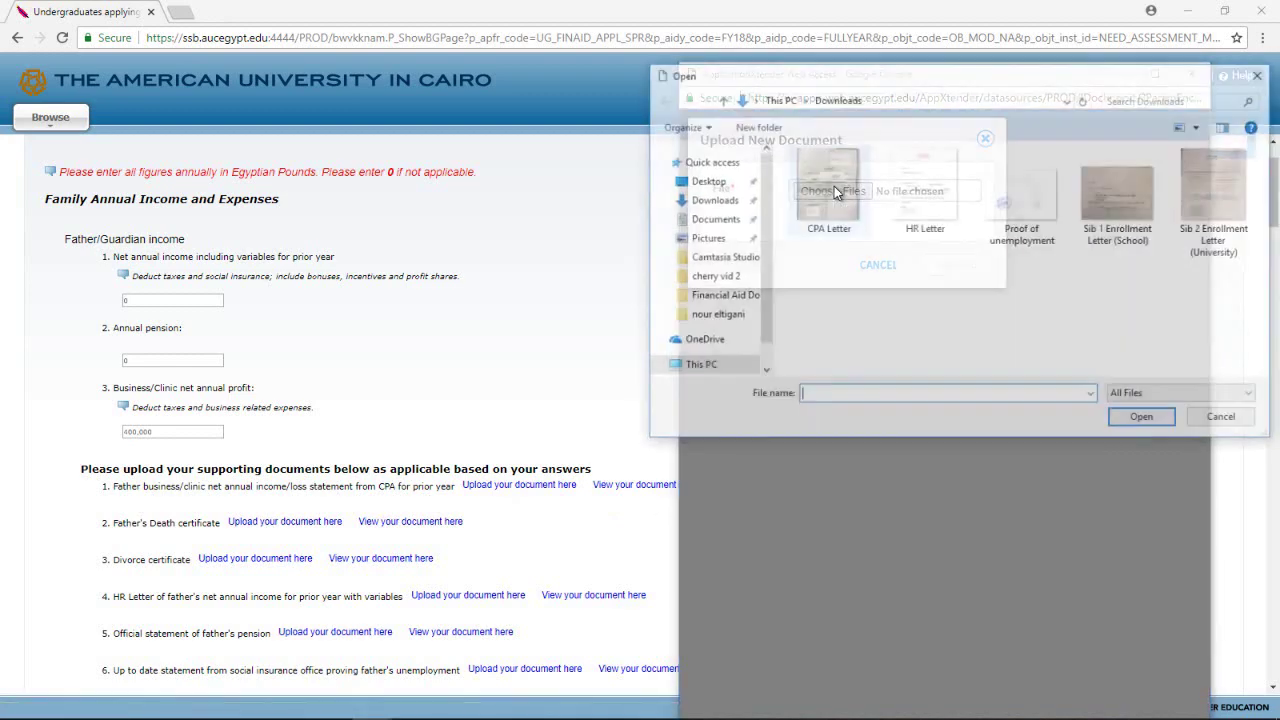
double_click(842, 203)
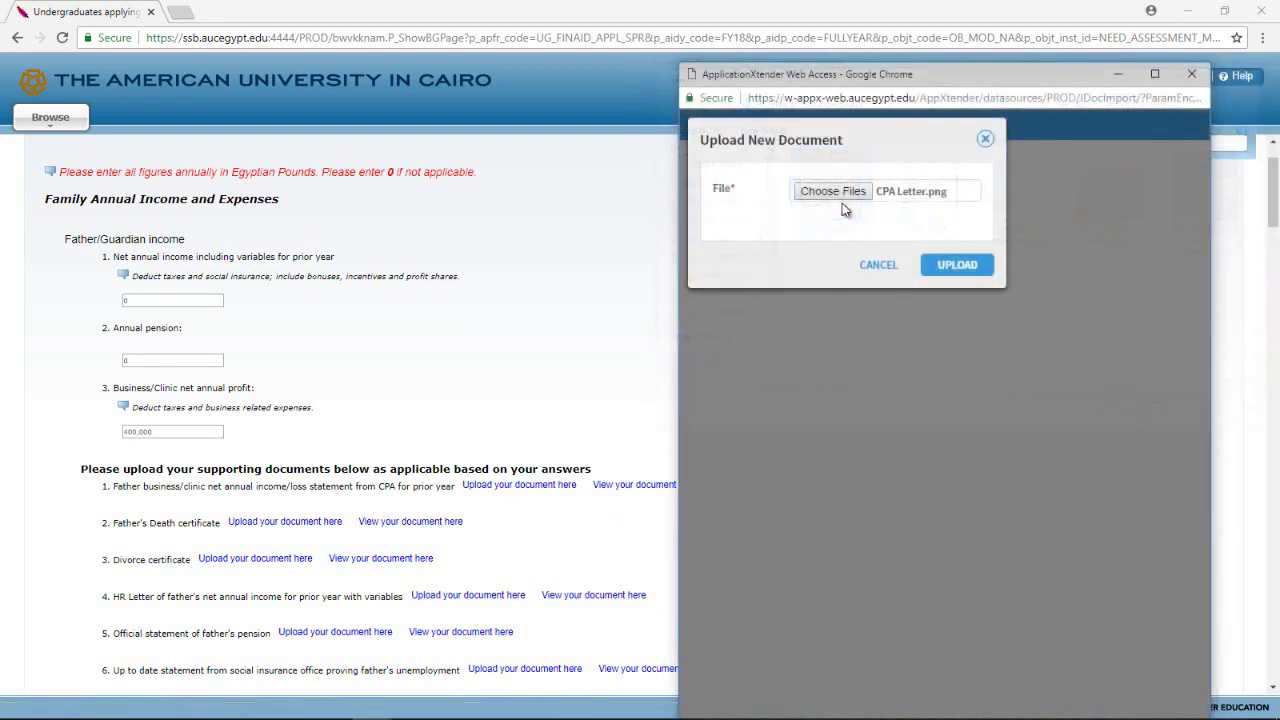
left_click(945, 265)
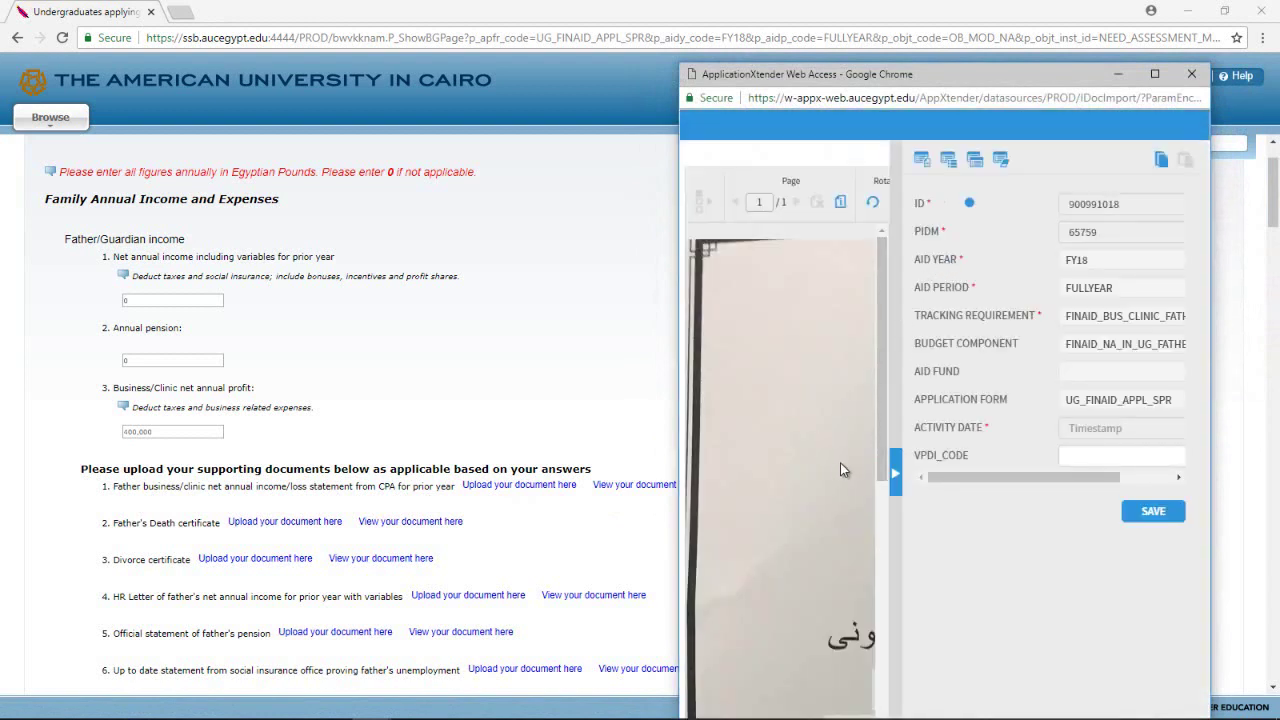
left_click(1160, 514)
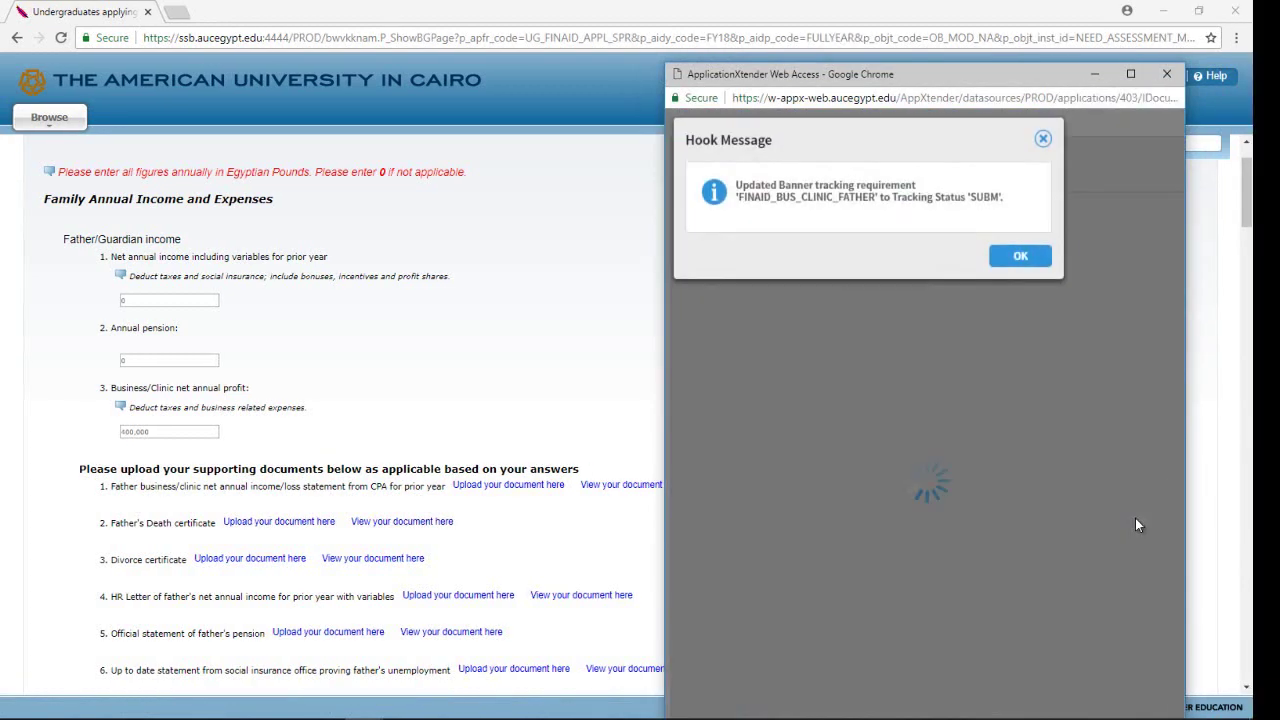
left_click(1015, 256)
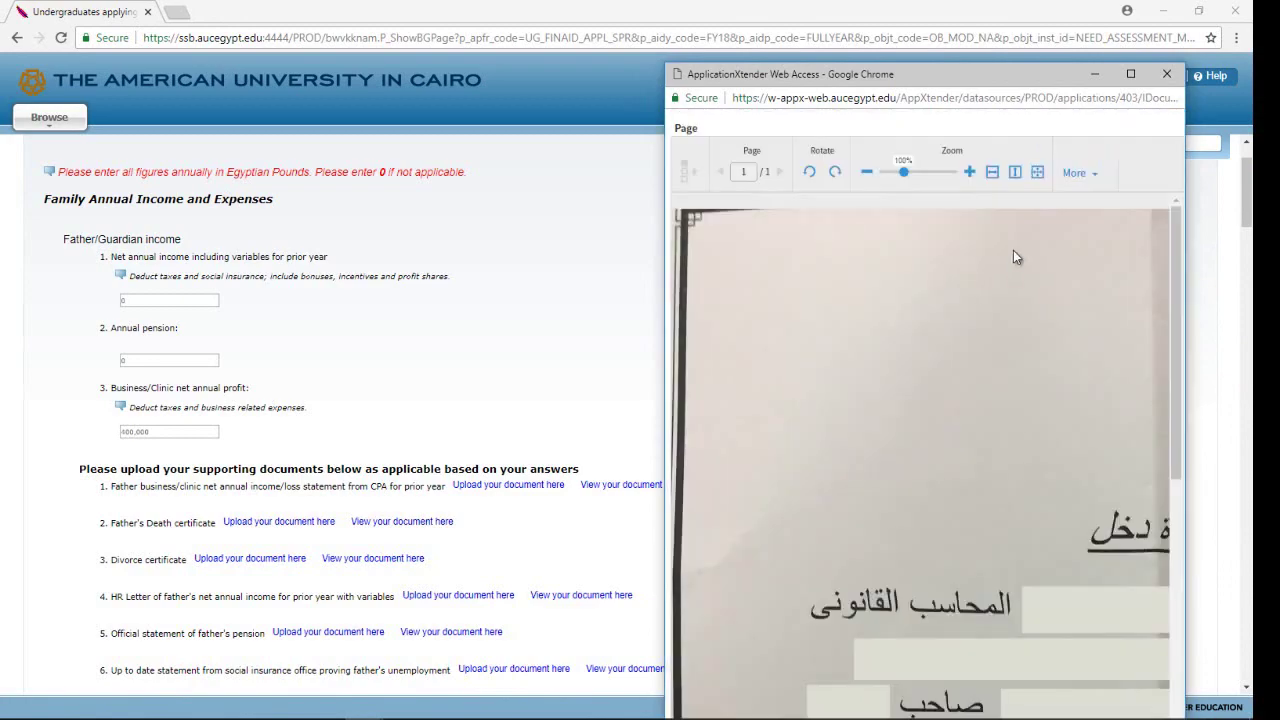
Review the uploaded CPA letter full screen, zoomed out to show the whole page
left_click(1131, 74)
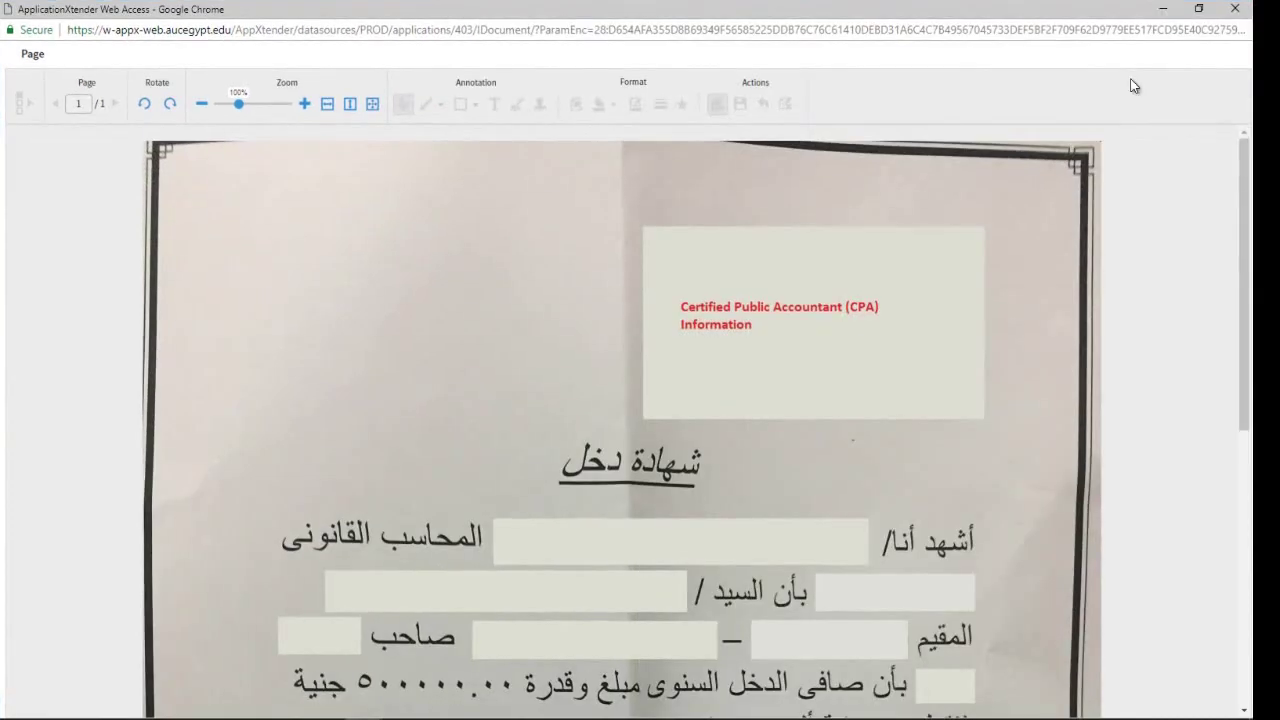
left_click(207, 106)
left_click(209, 108)
left_click(211, 110)
left_click(211, 110)
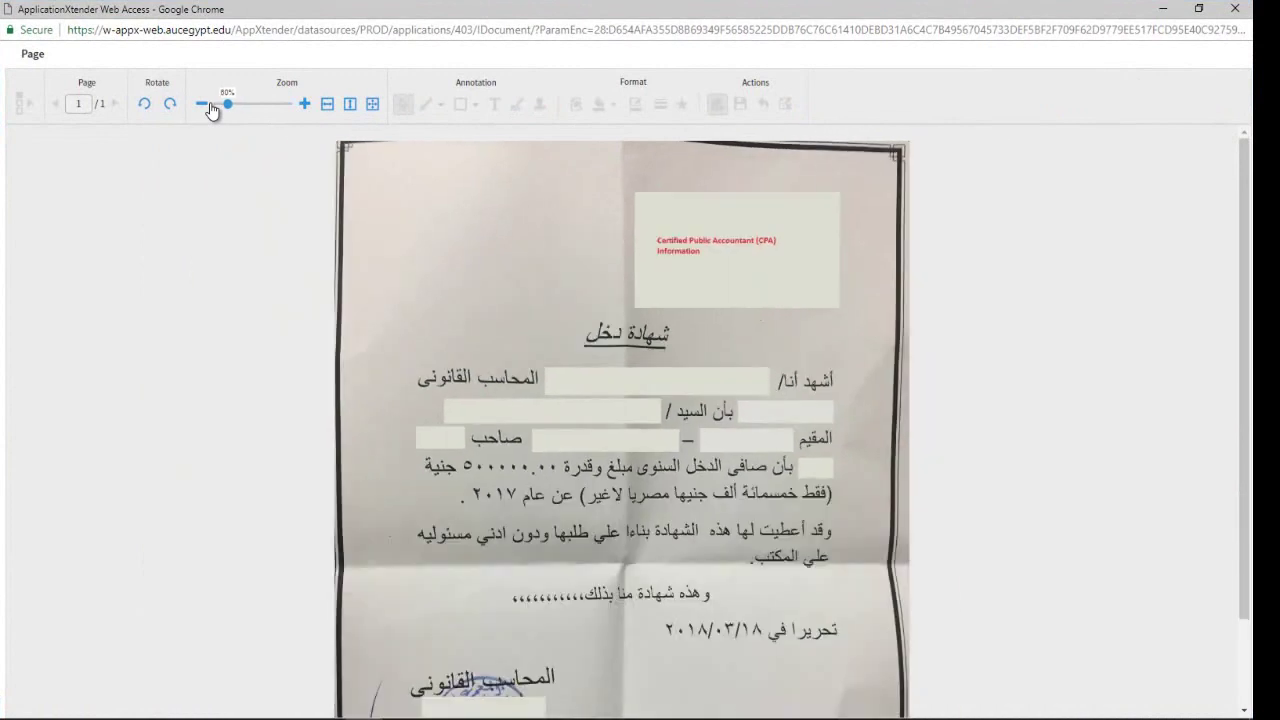
left_click(212, 110)
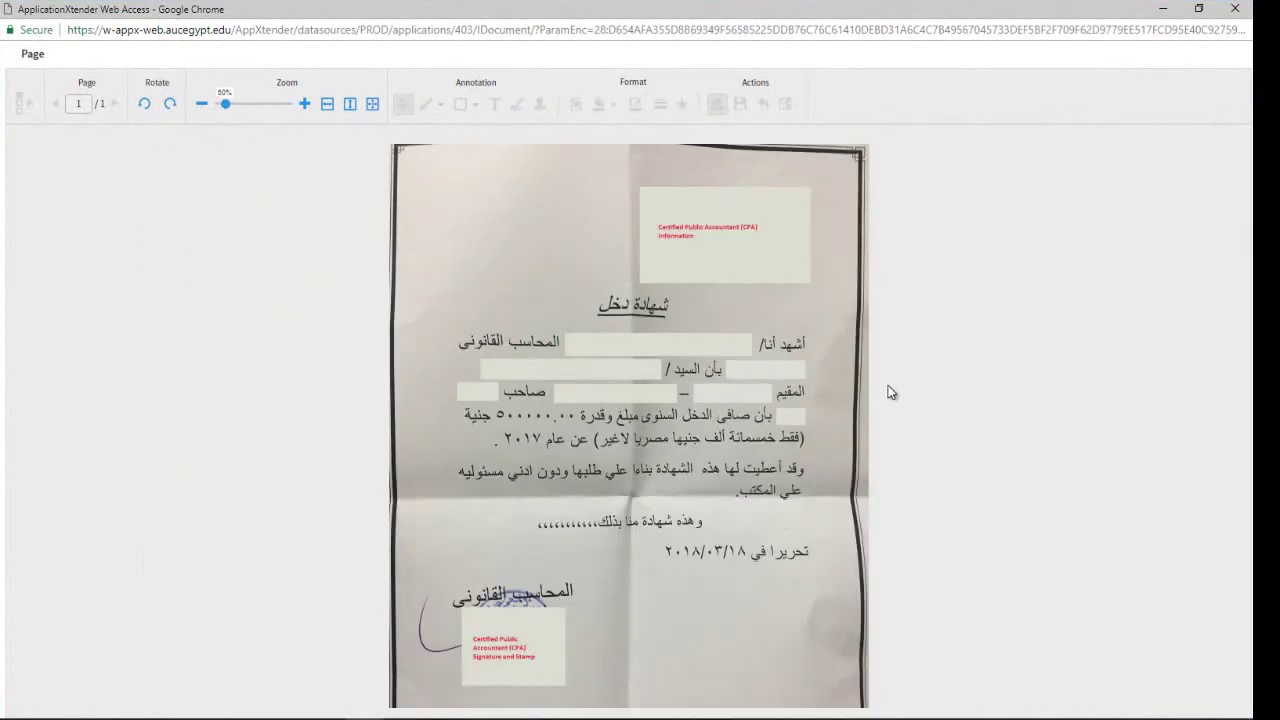
left_click(1235, 8)
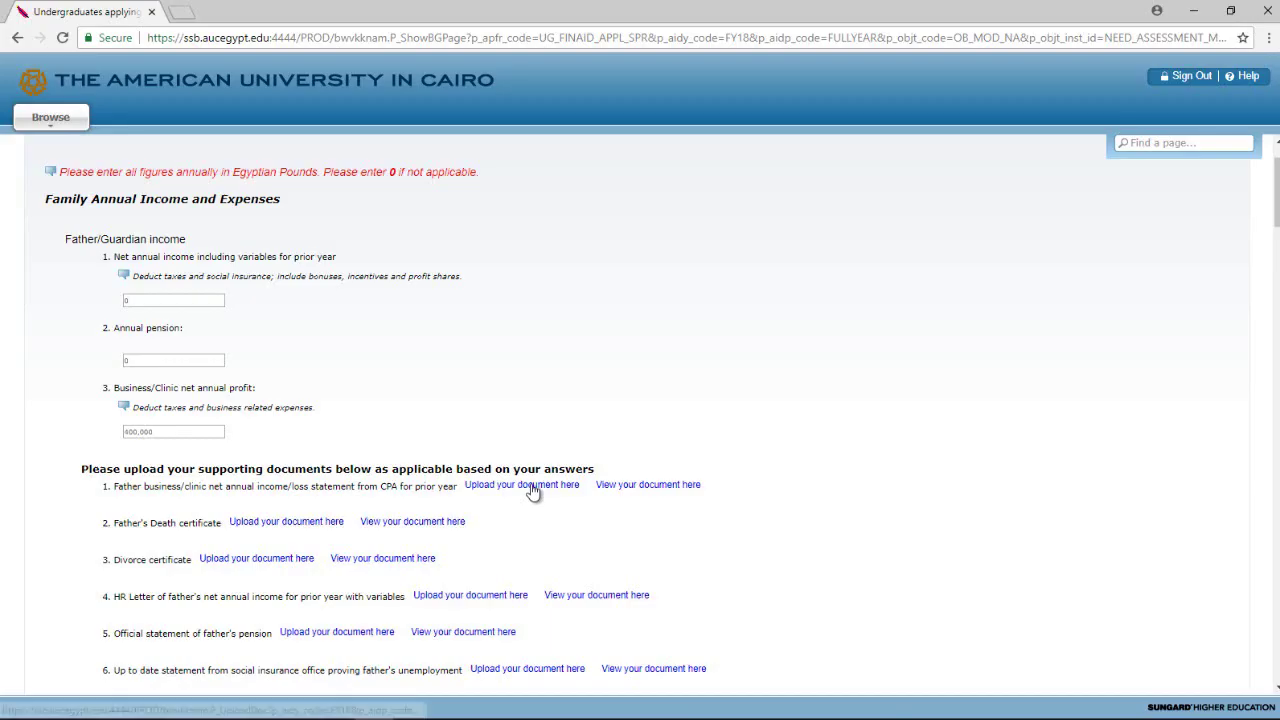
Re-upload CPA Letter.png, dismiss the unique key violation error, and close the upload window
left_click(532, 487)
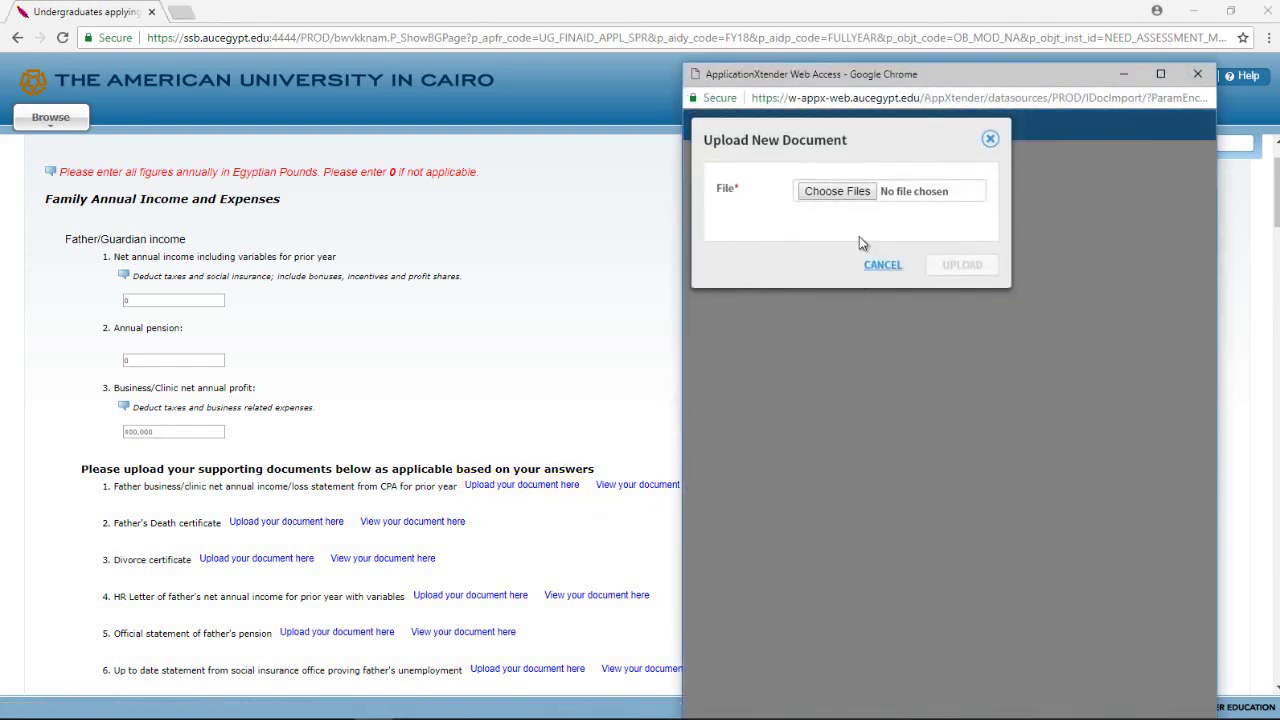
left_click(837, 191)
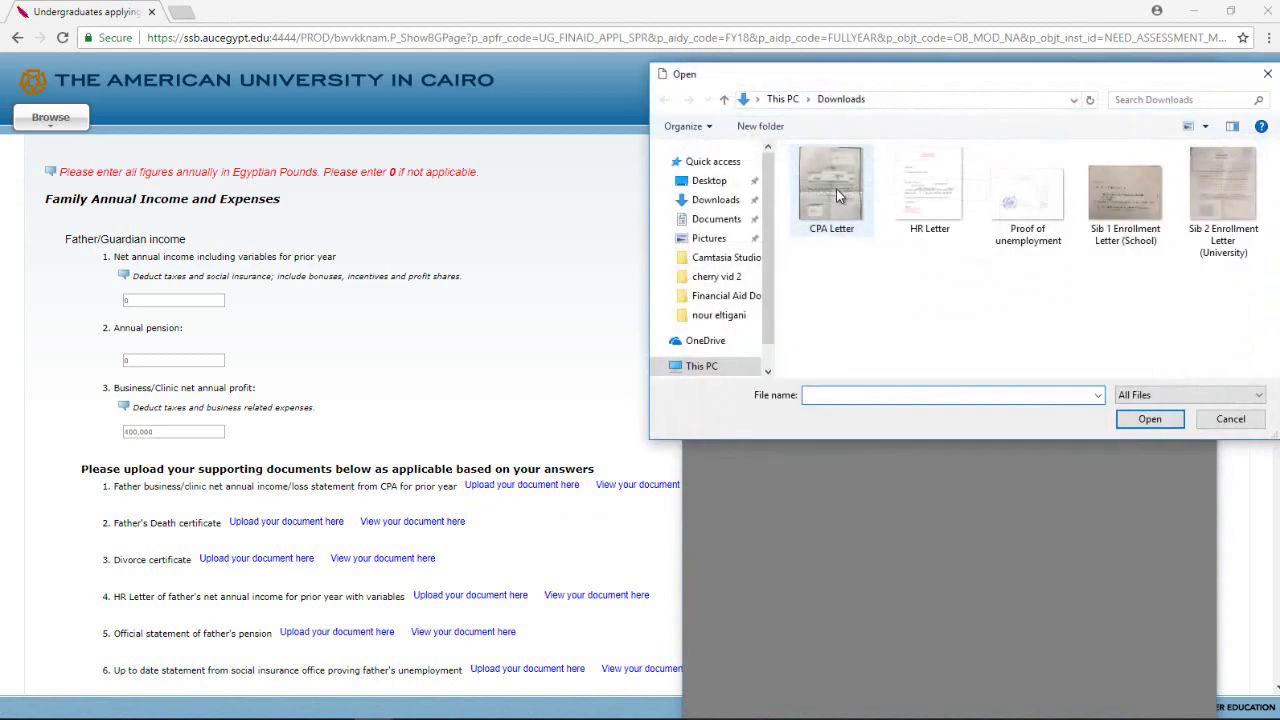
double_click(846, 204)
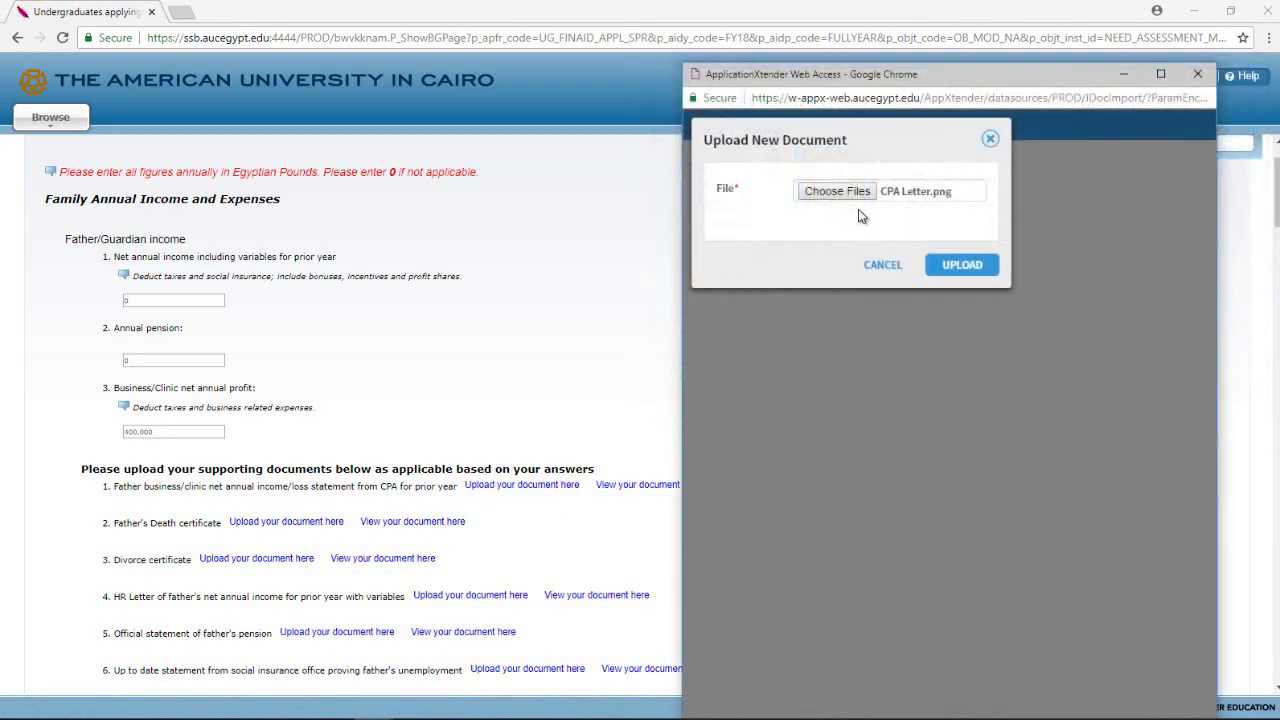
left_click(952, 264)
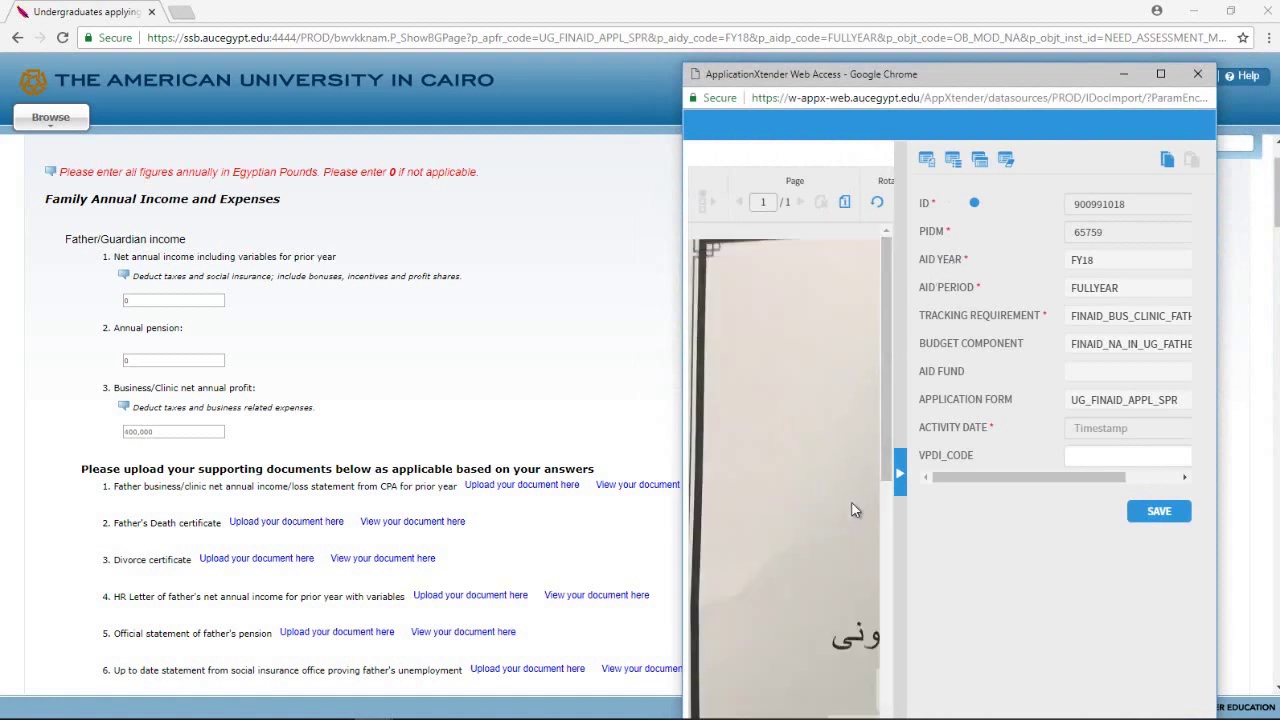
left_click(1172, 522)
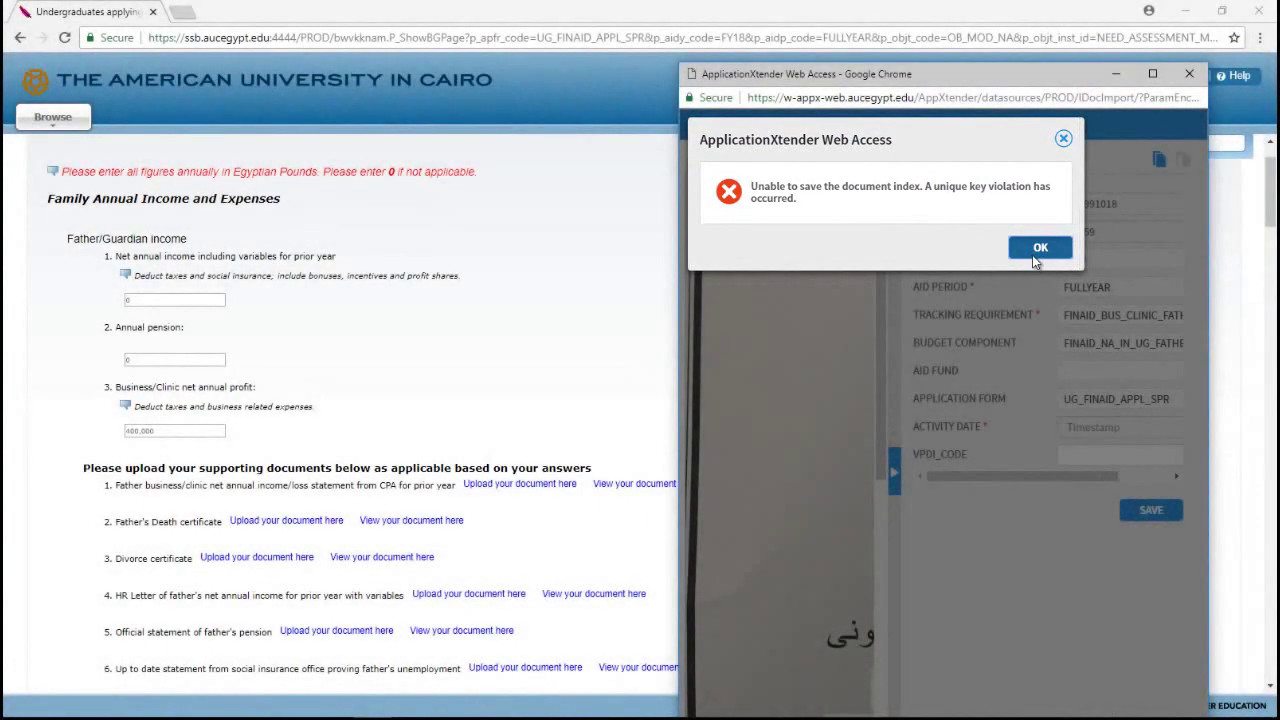
left_click(1036, 258)
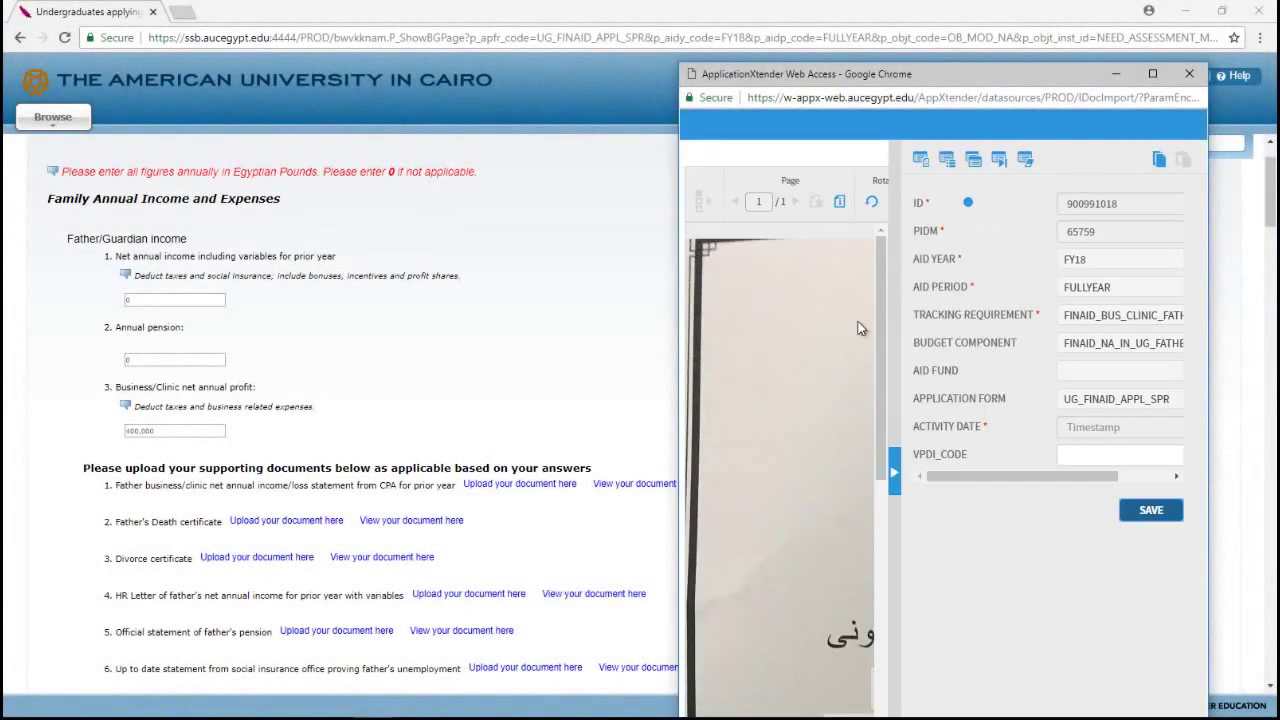
left_click(1190, 76)
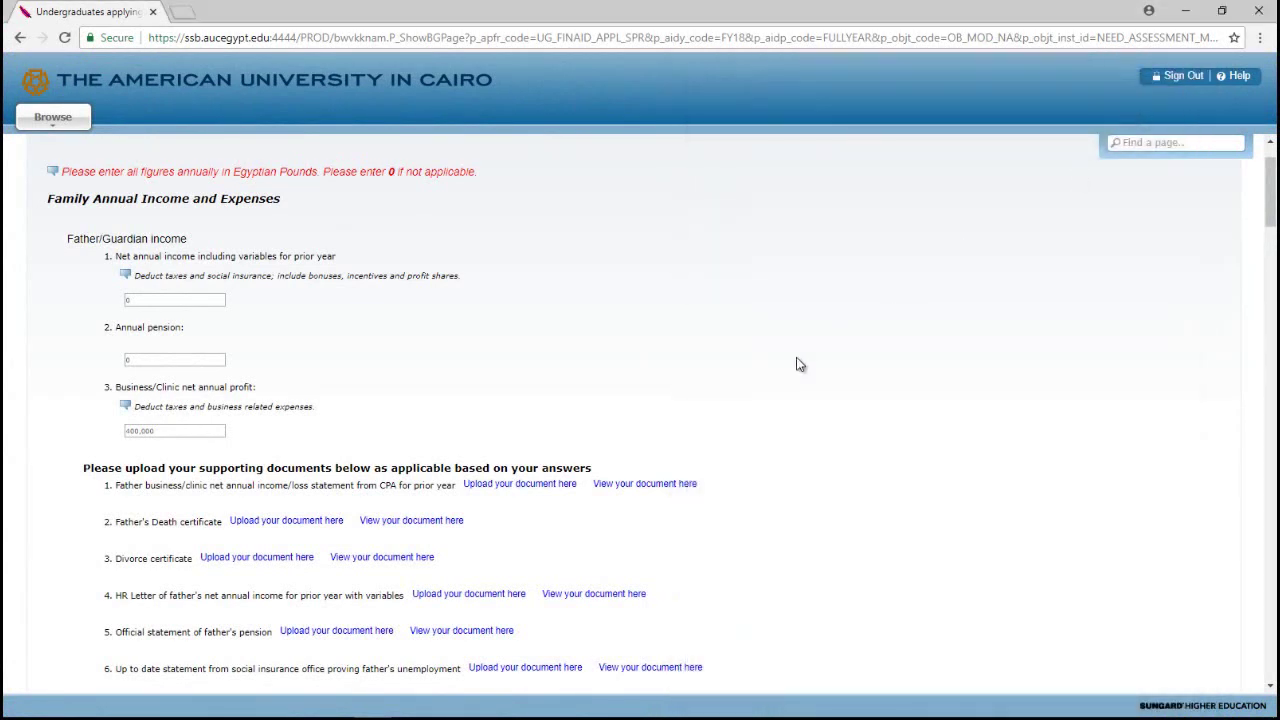
Delete the uploaded CPA letter document and acknowledge the REMV status and deletion messages
left_click(628, 486)
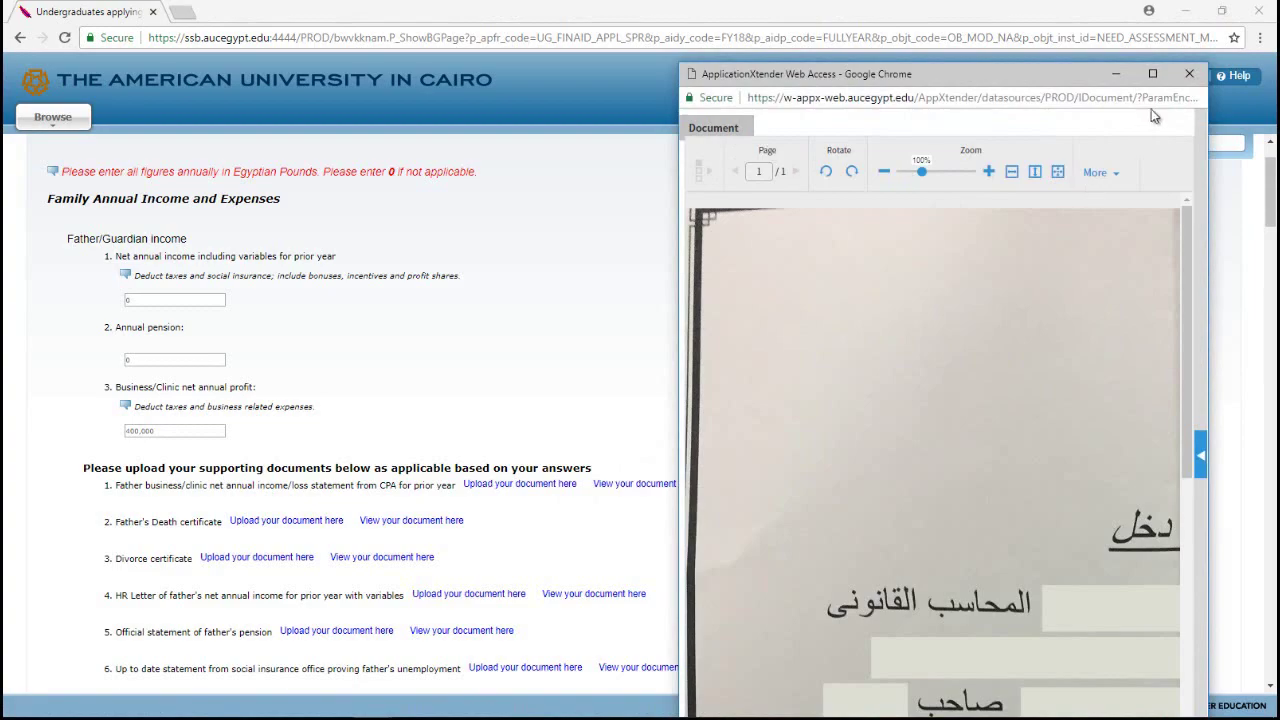
left_click(1153, 75)
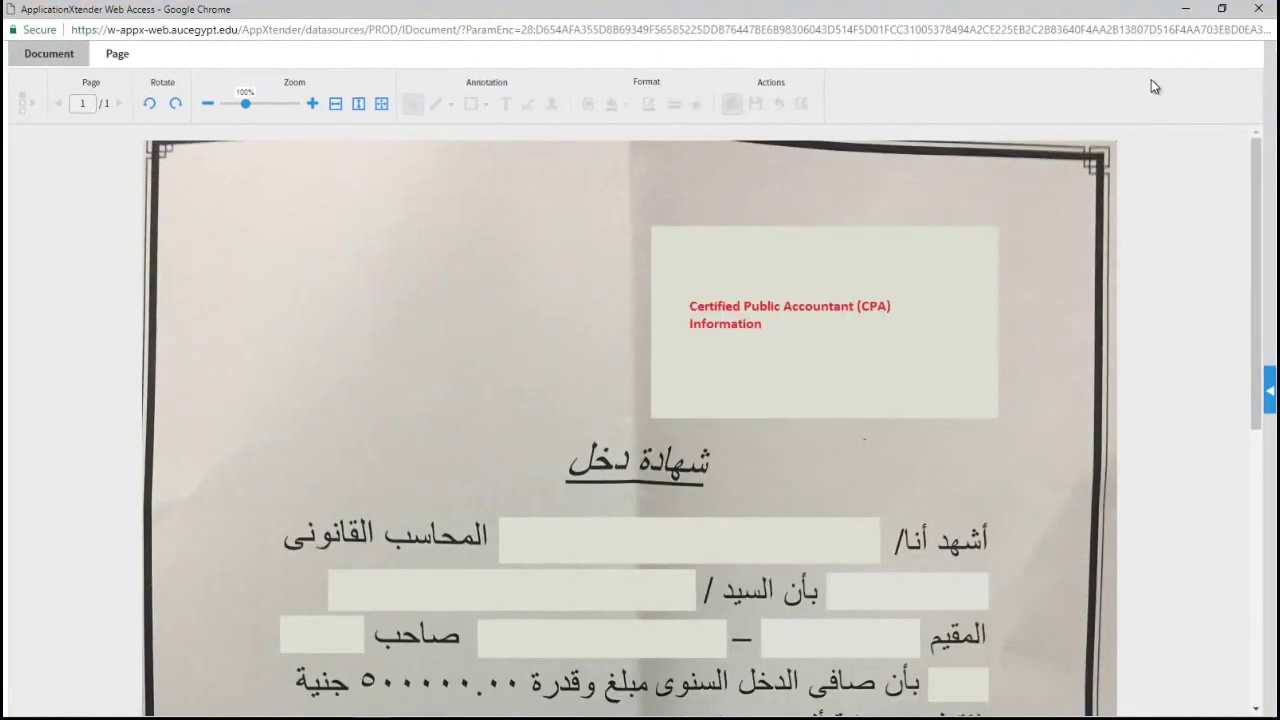
left_click(71, 57)
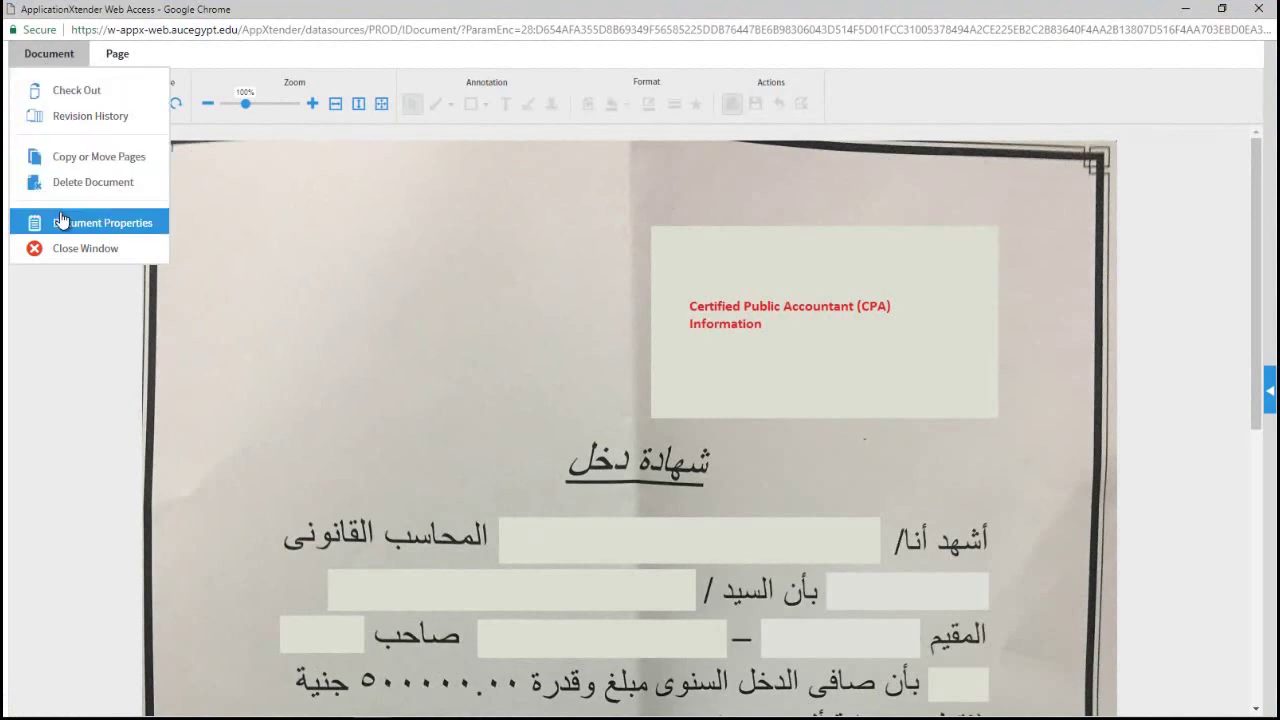
left_click(62, 182)
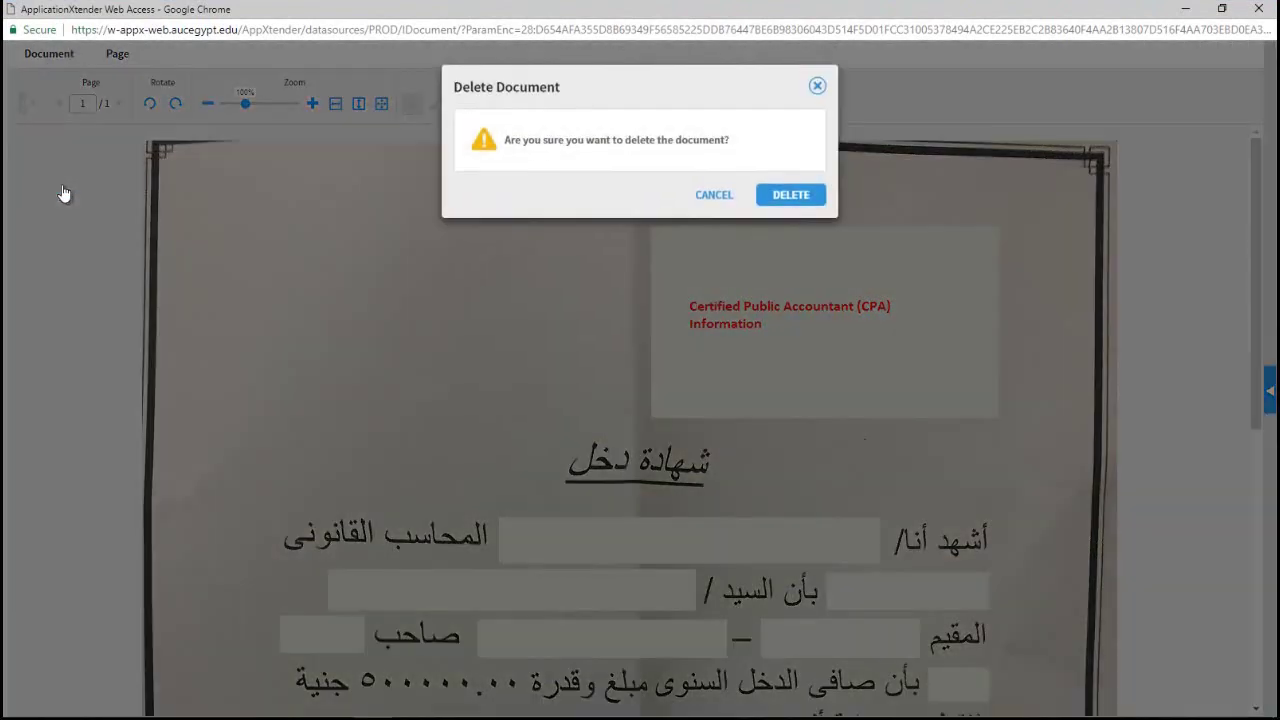
left_click(790, 198)
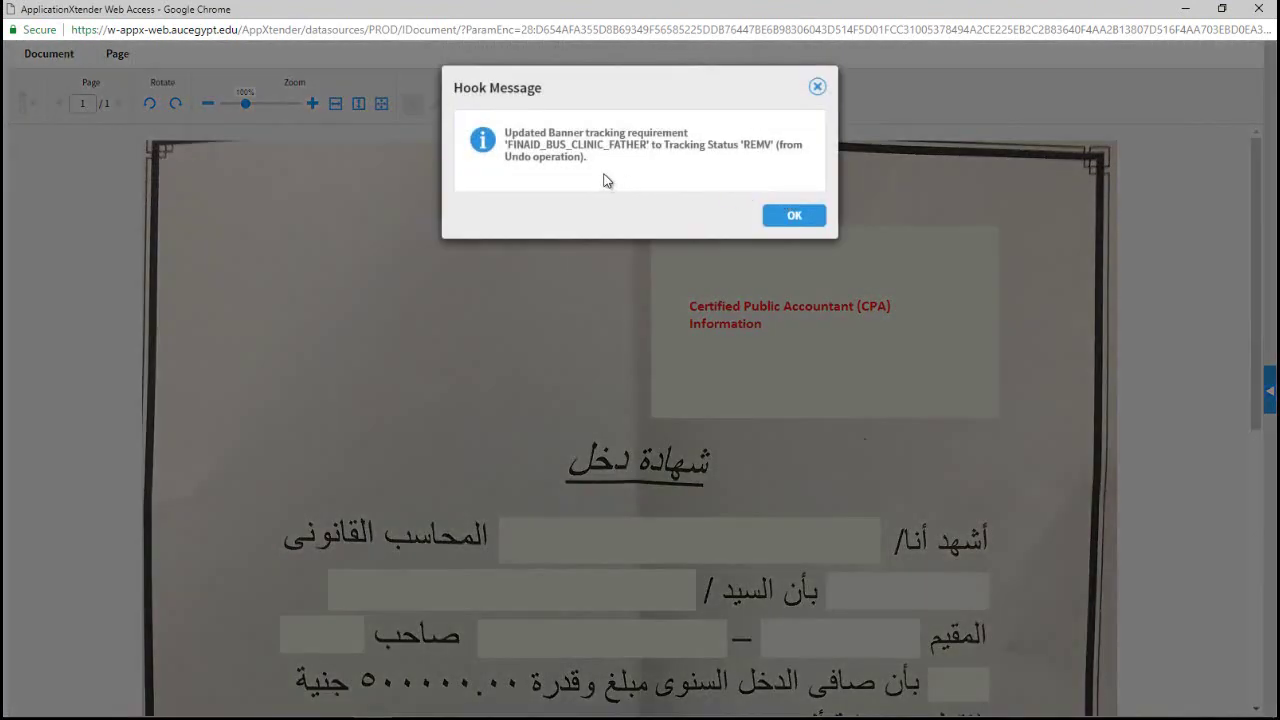
left_click(796, 216)
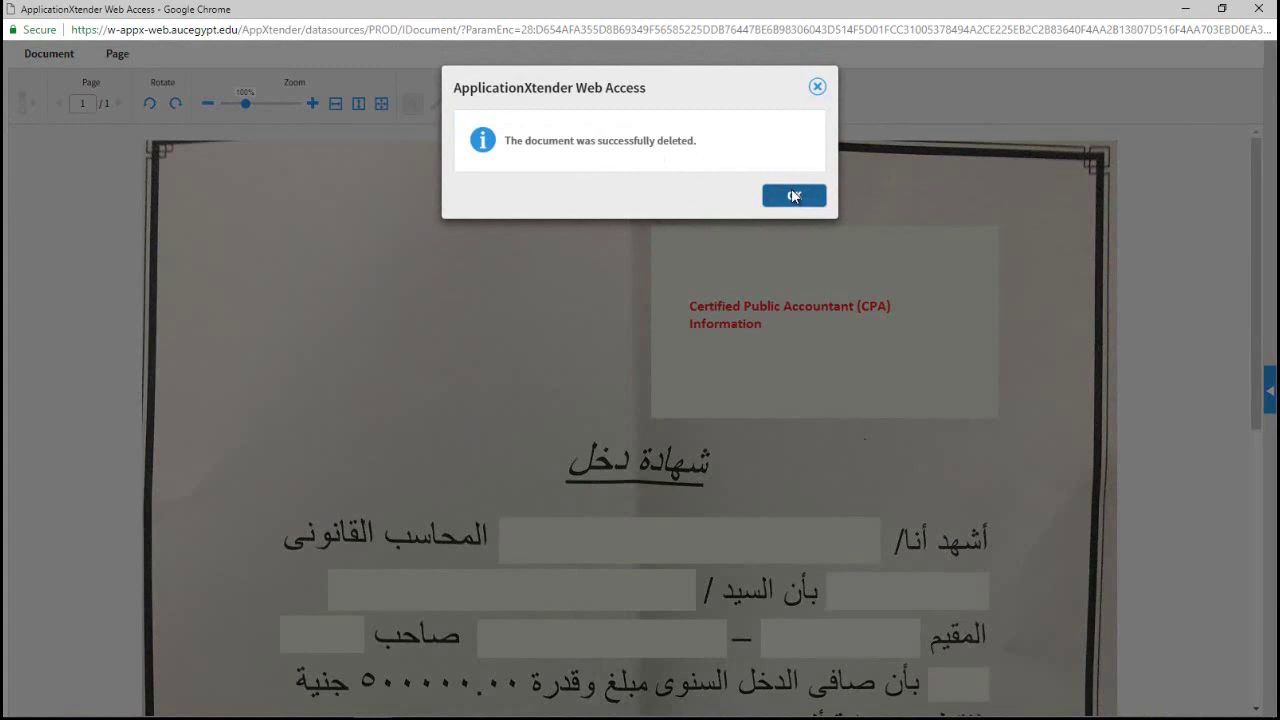
left_click(793, 196)
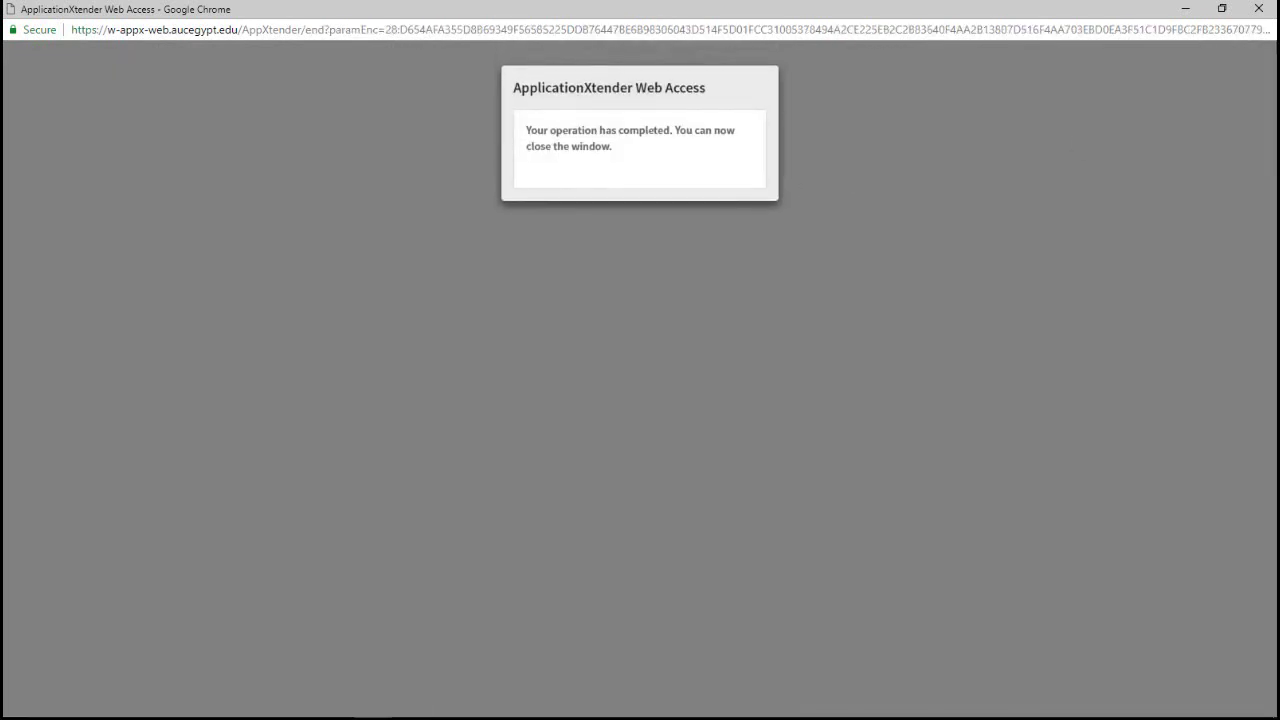
Reopen the document viewer full screen and zoom out until the whole letter fits
left_click(1258, 9)
left_click(586, 490)
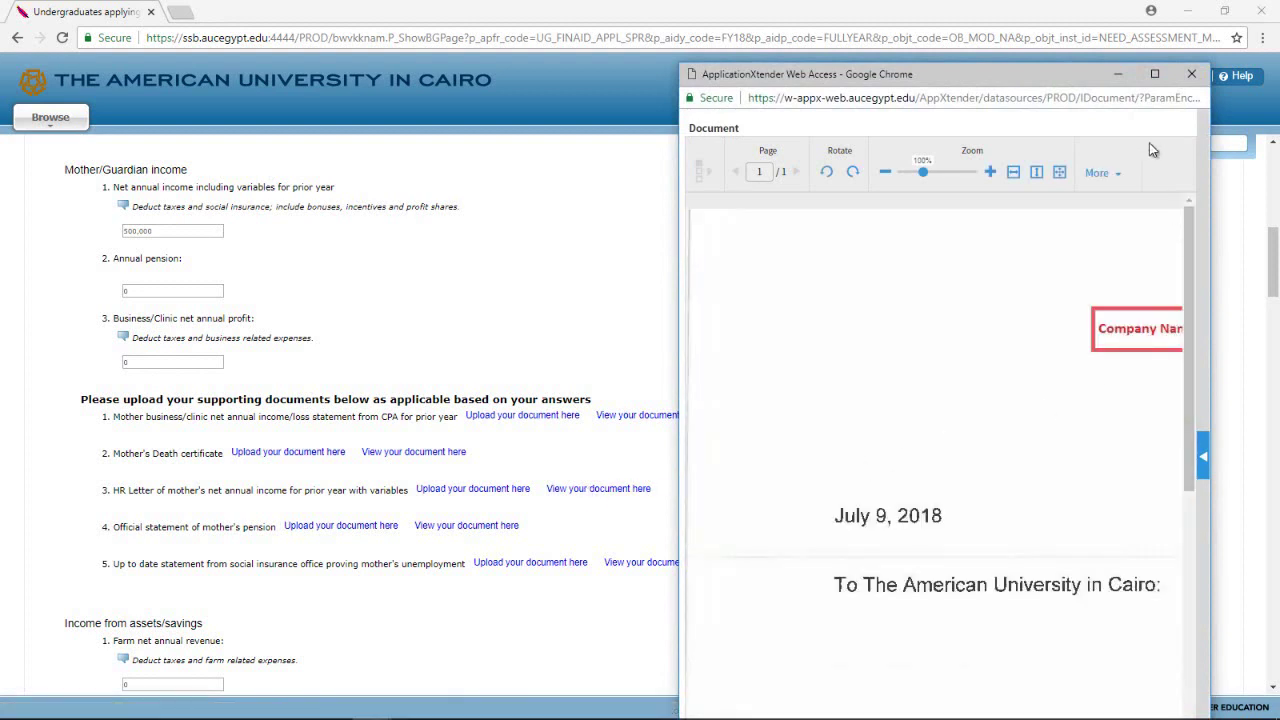
left_click(1158, 78)
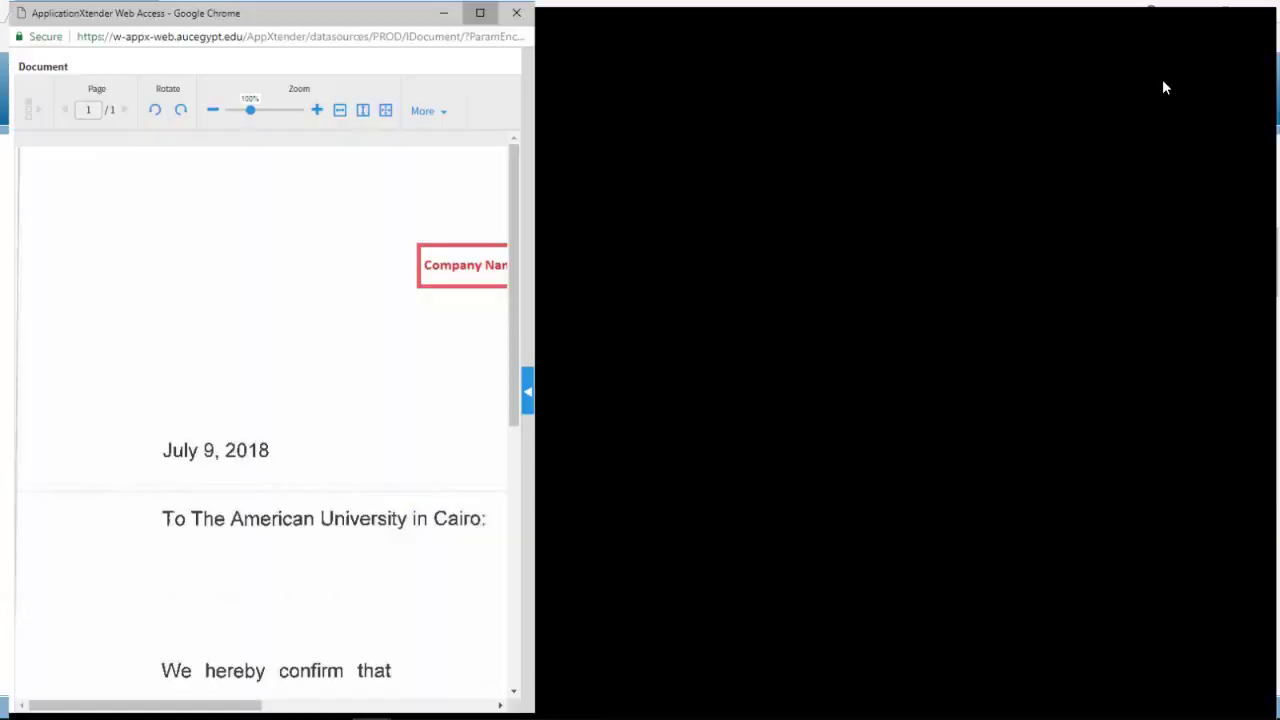
left_click(212, 108)
left_click(207, 104)
left_click(207, 104)
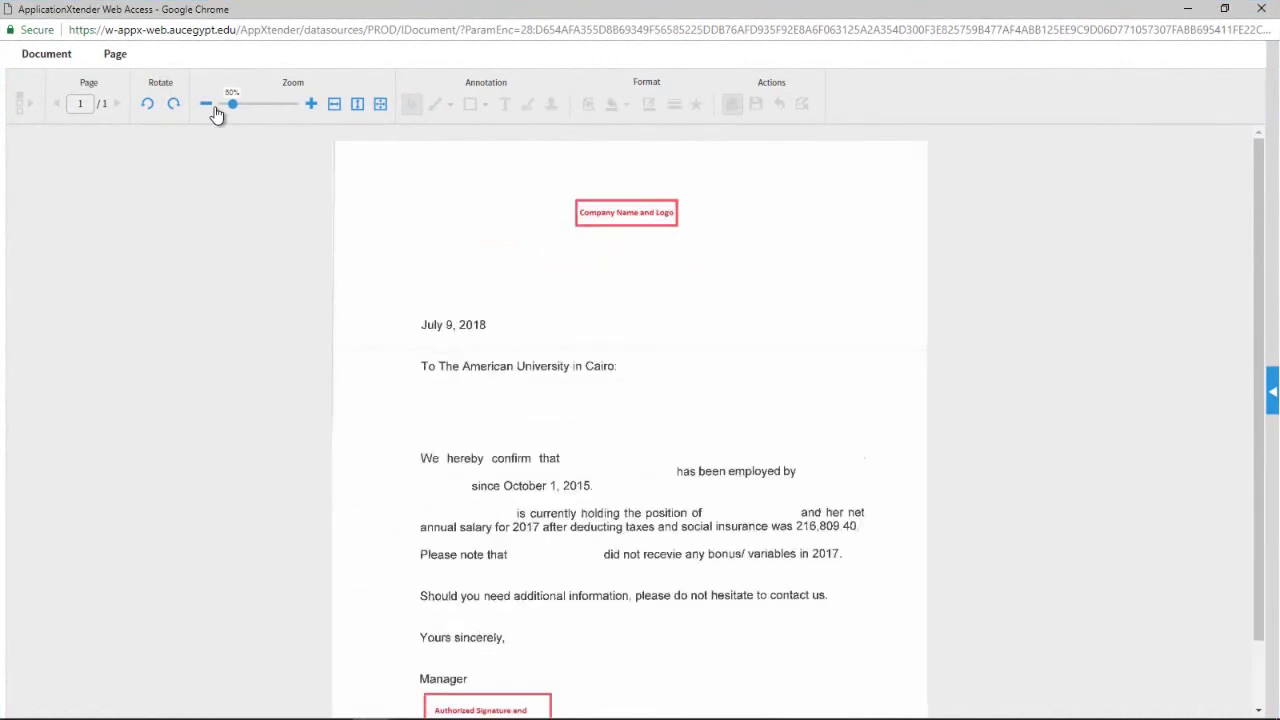
left_click(212, 108)
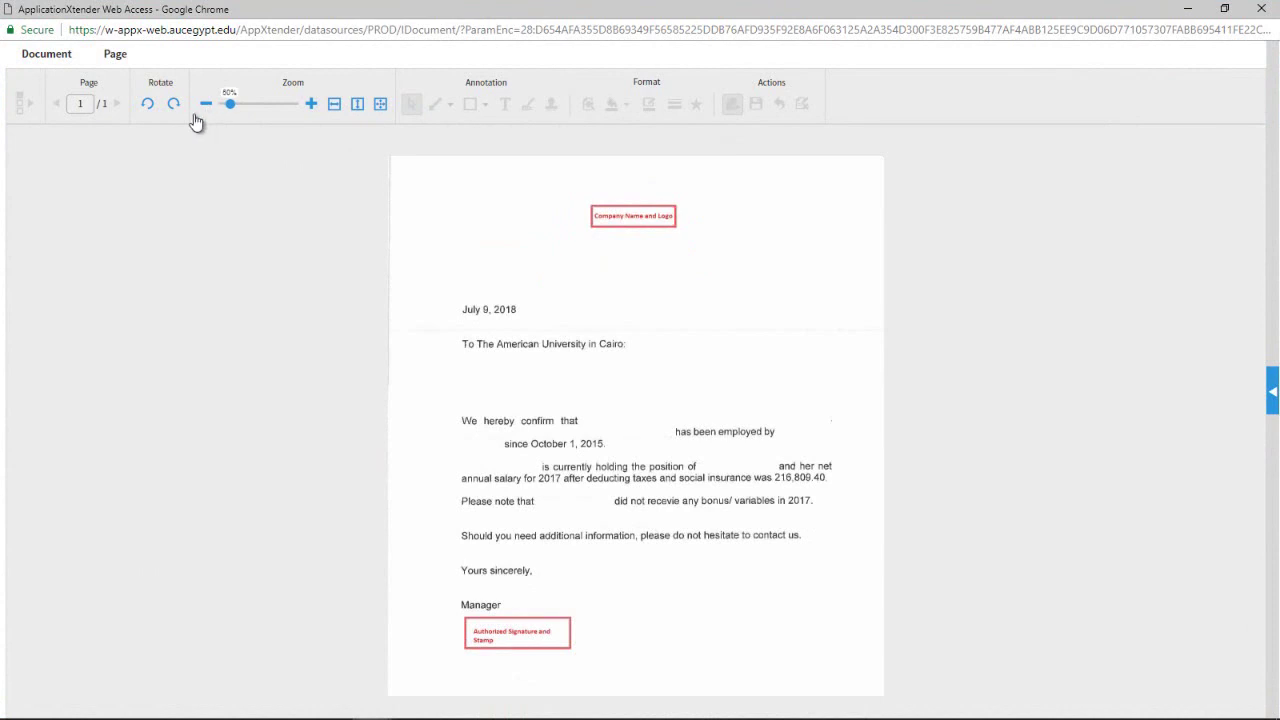
Add HR Letter.jpg as a new page 2 after the current page, check it, and close the viewer
left_click(112, 56)
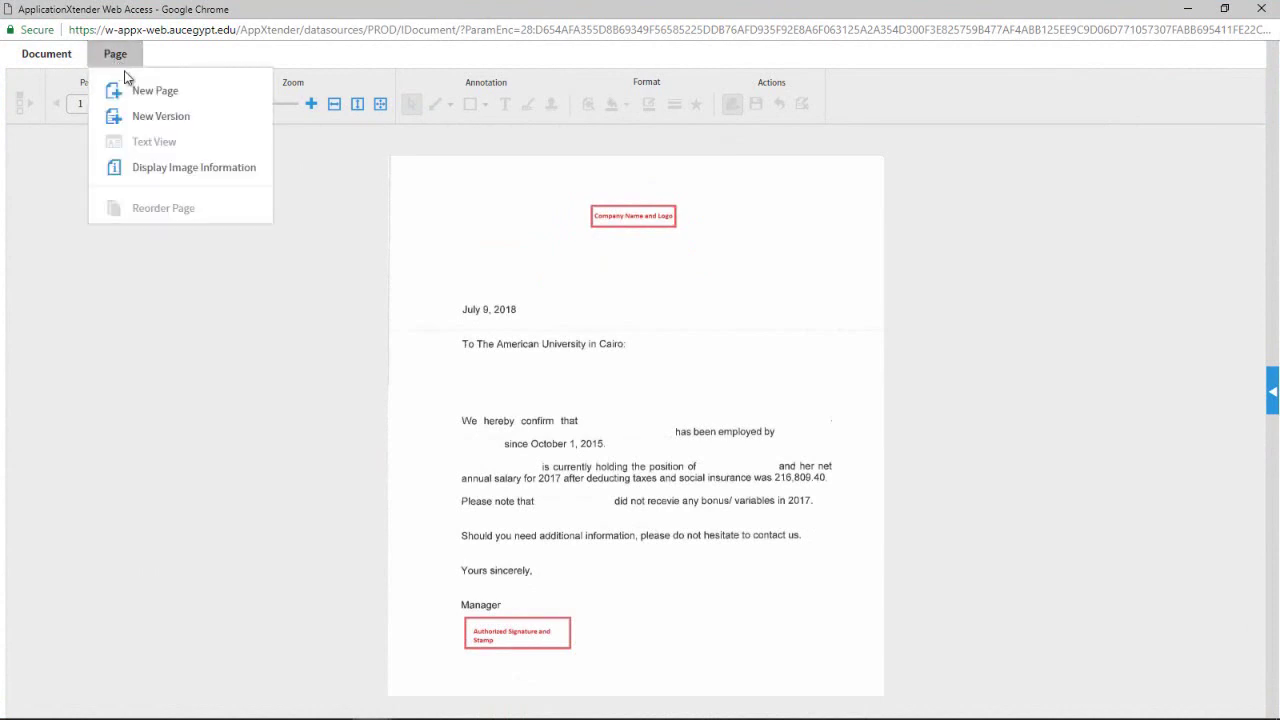
left_click(137, 92)
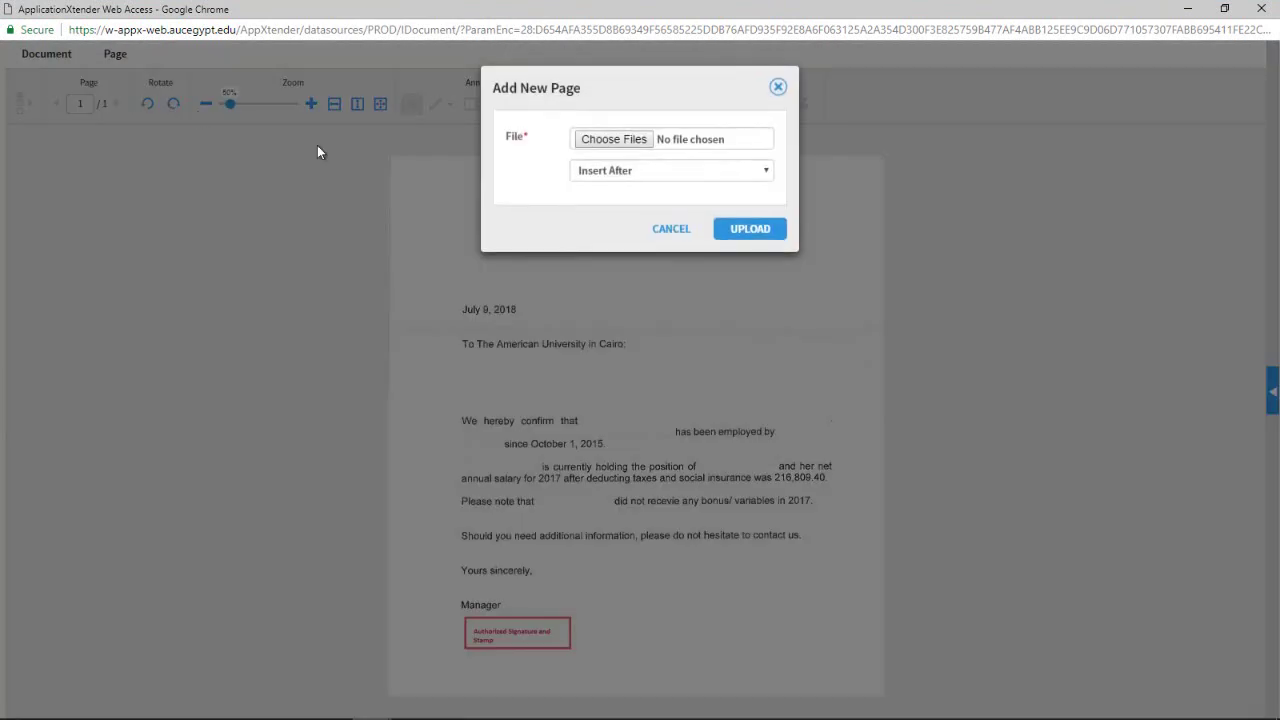
left_click(632, 174)
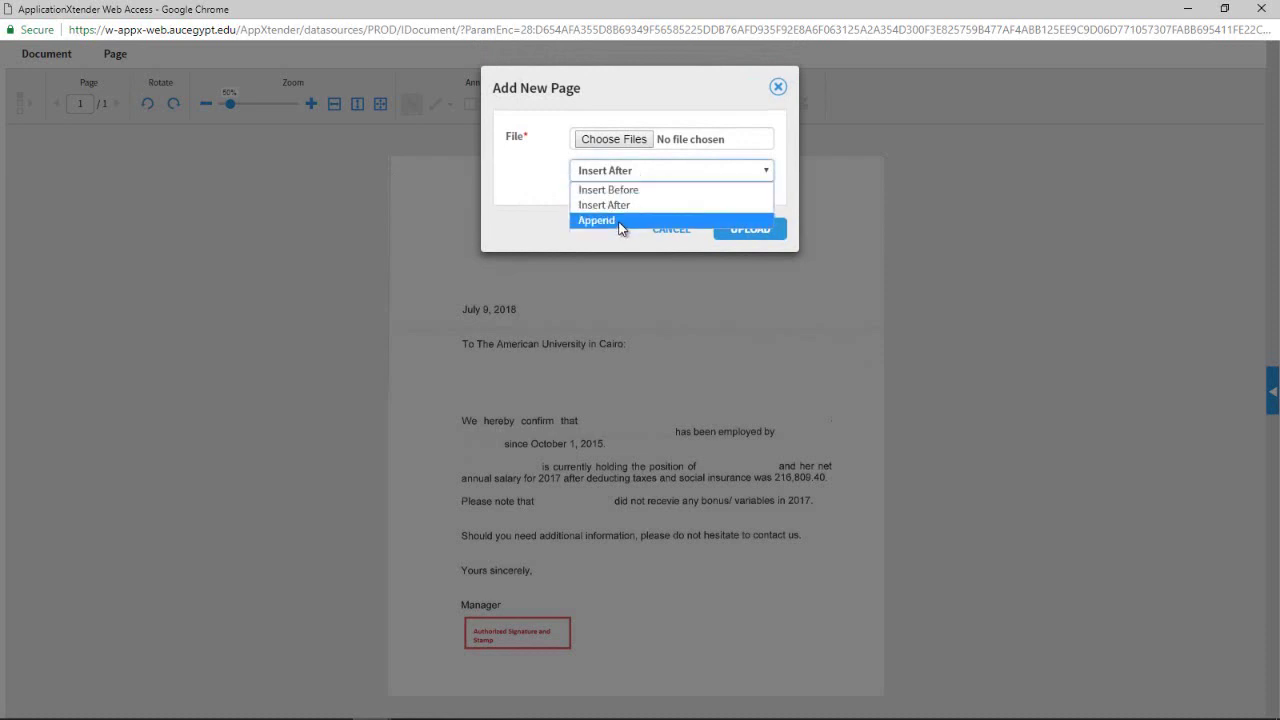
left_click(628, 205)
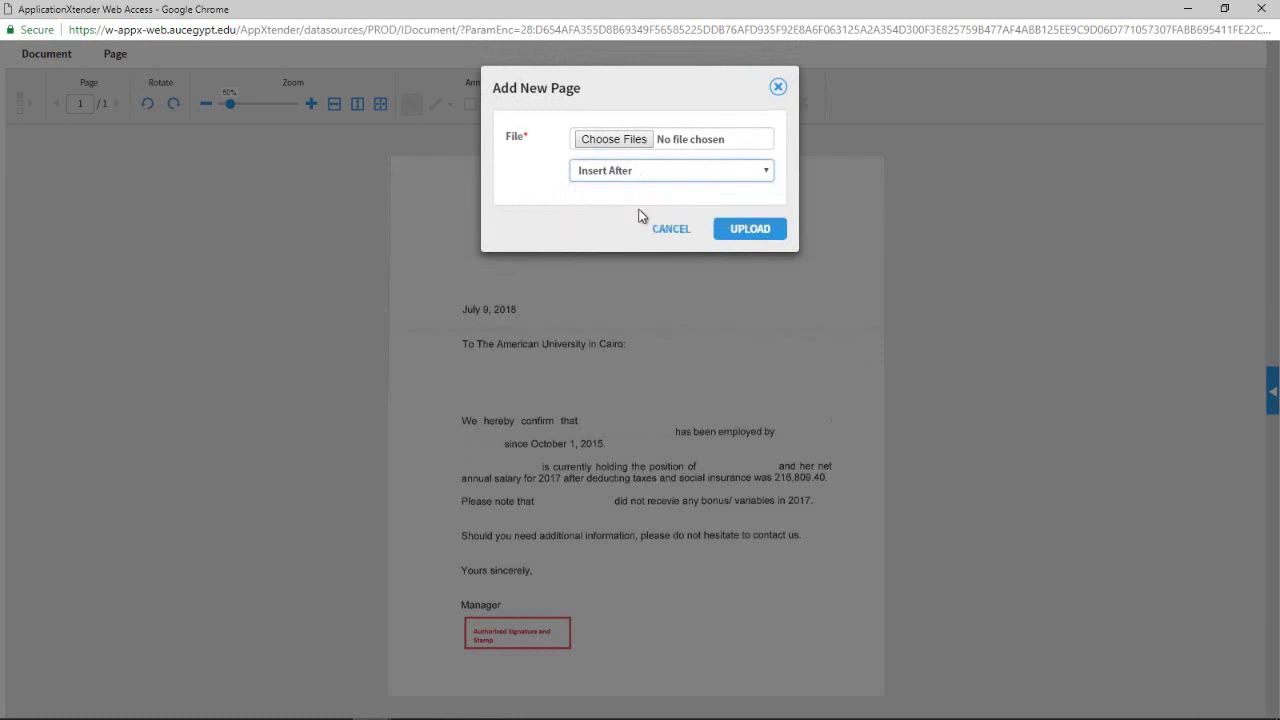
left_click(750, 229)
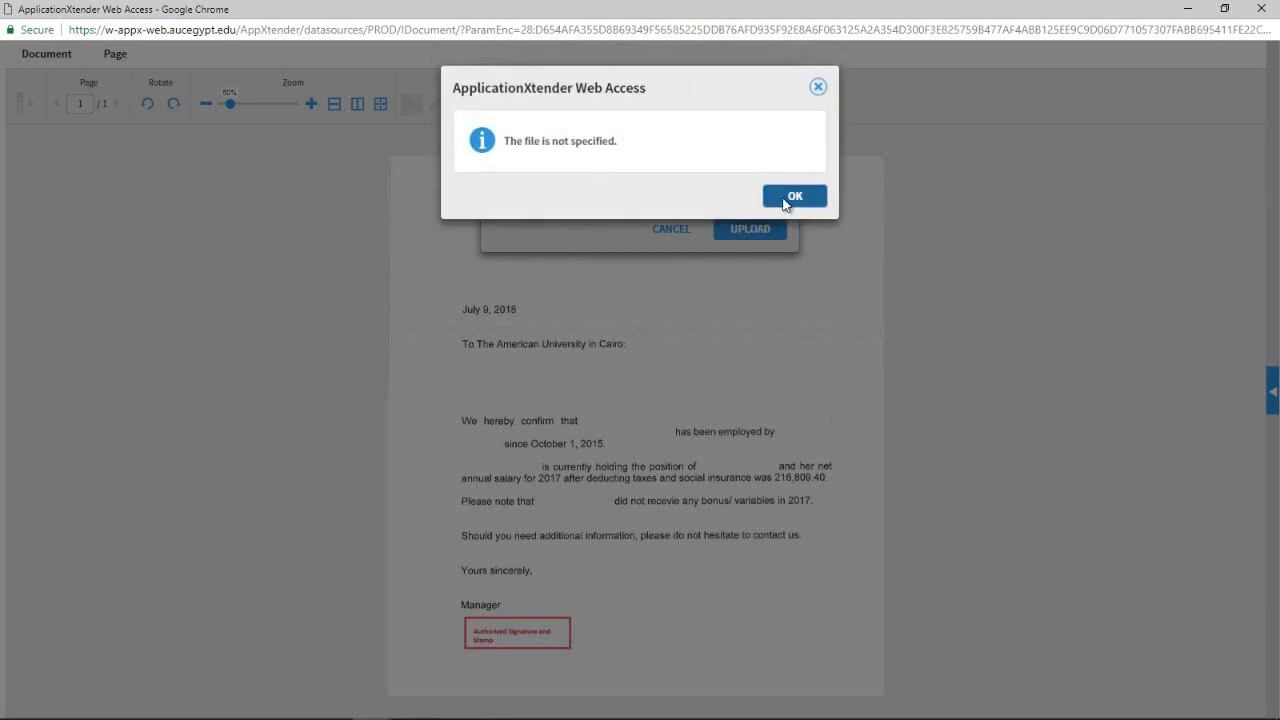
left_click(786, 200)
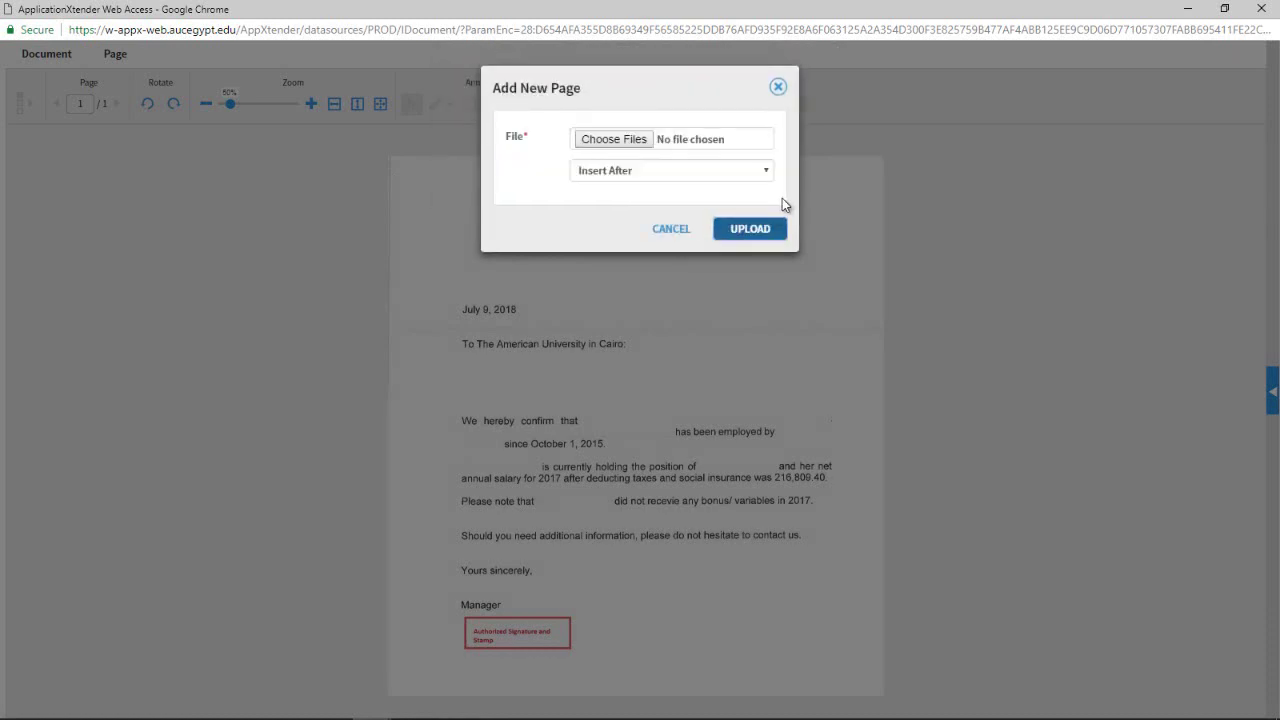
left_click(641, 143)
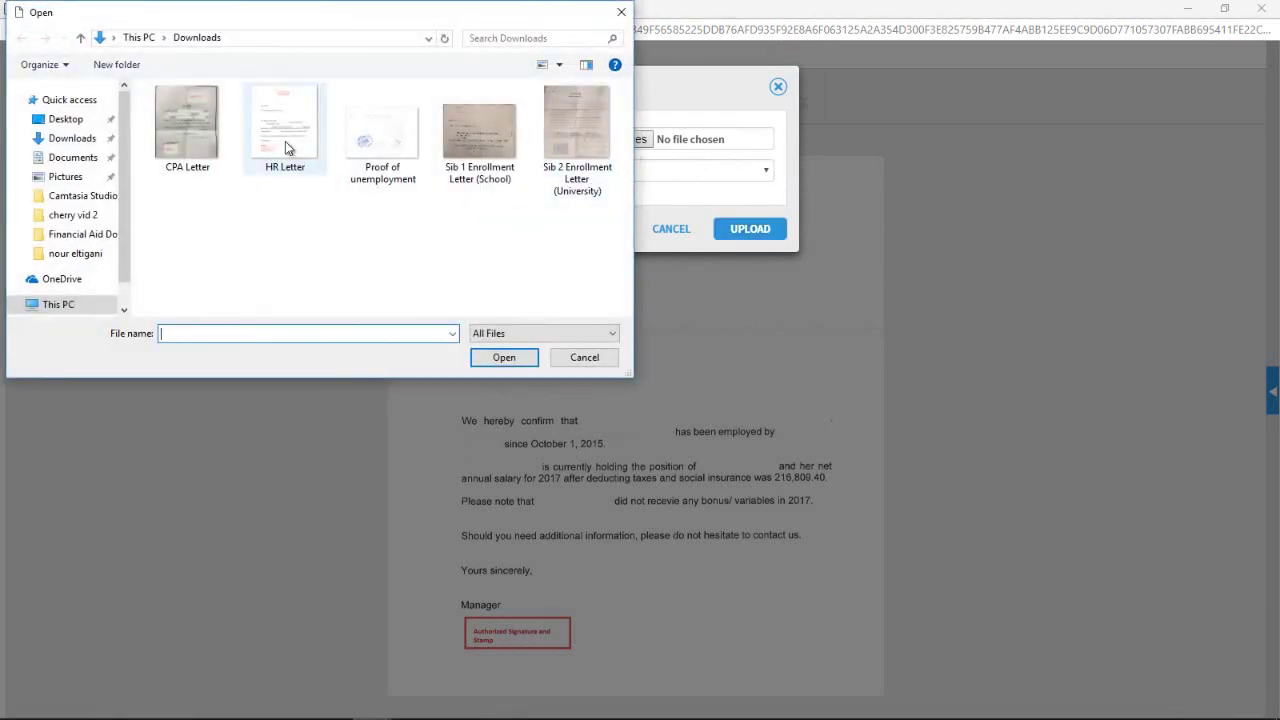
double_click(283, 133)
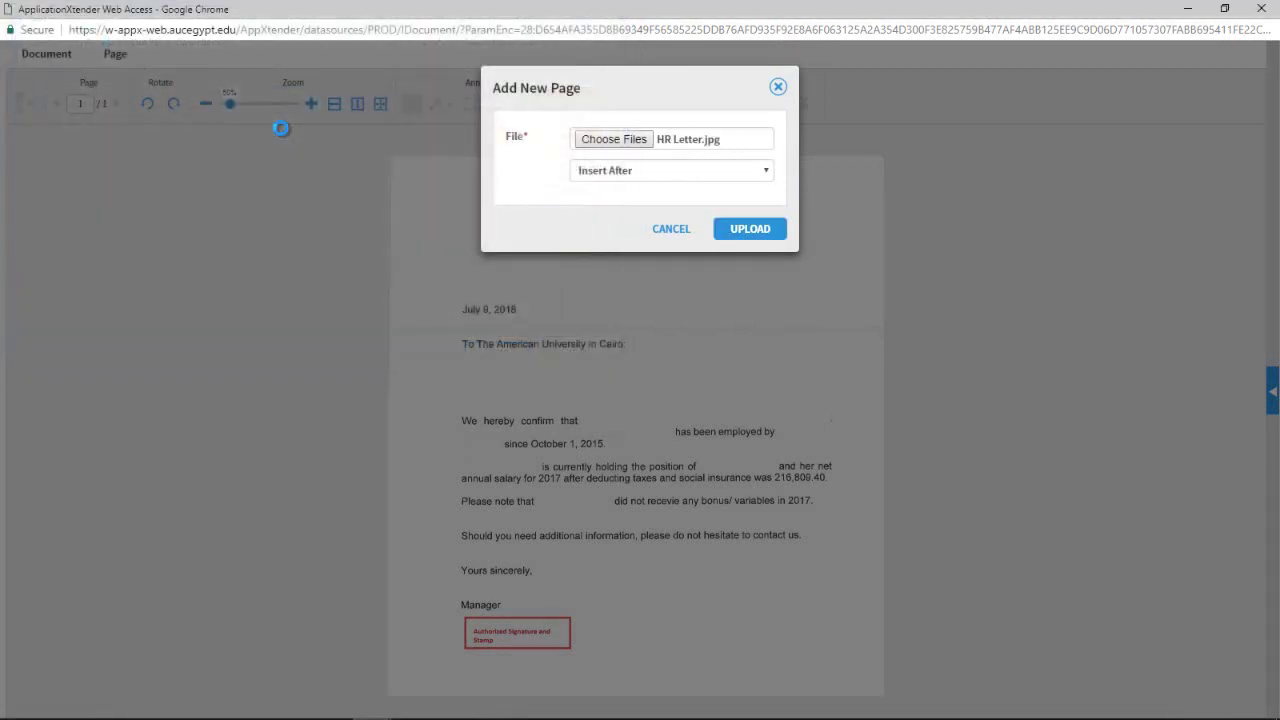
left_click(755, 232)
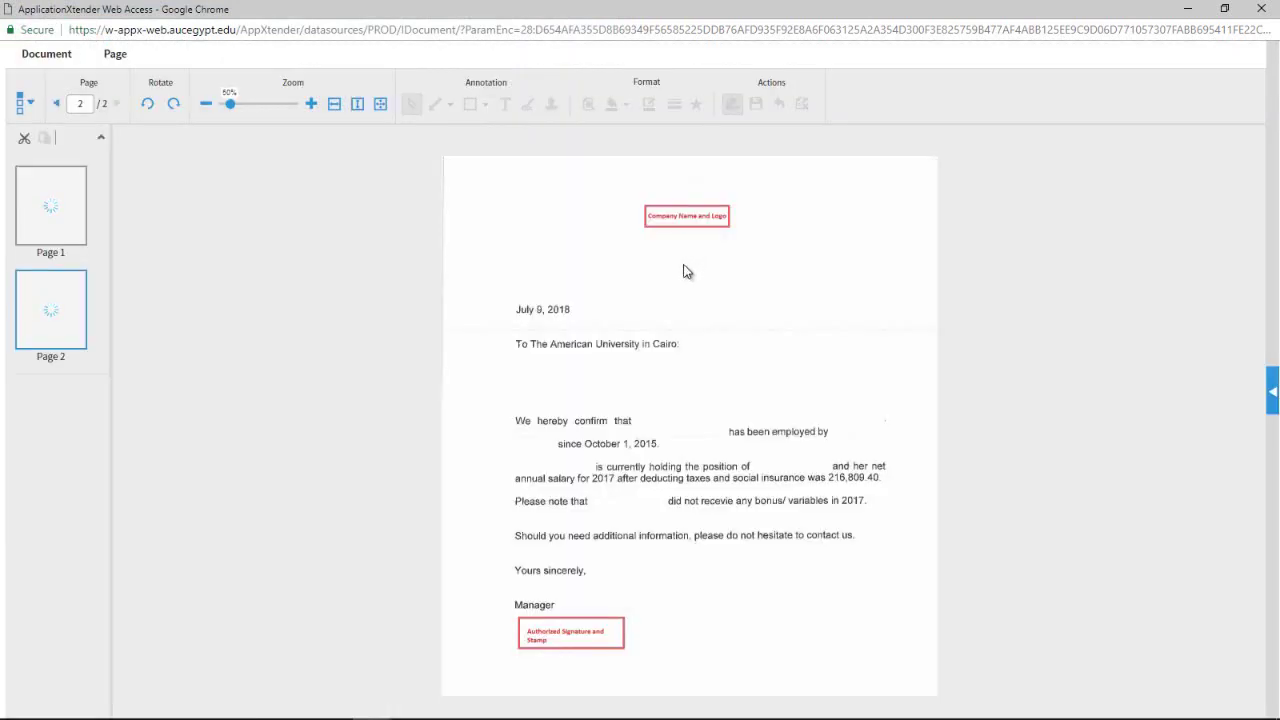
left_click(49, 292)
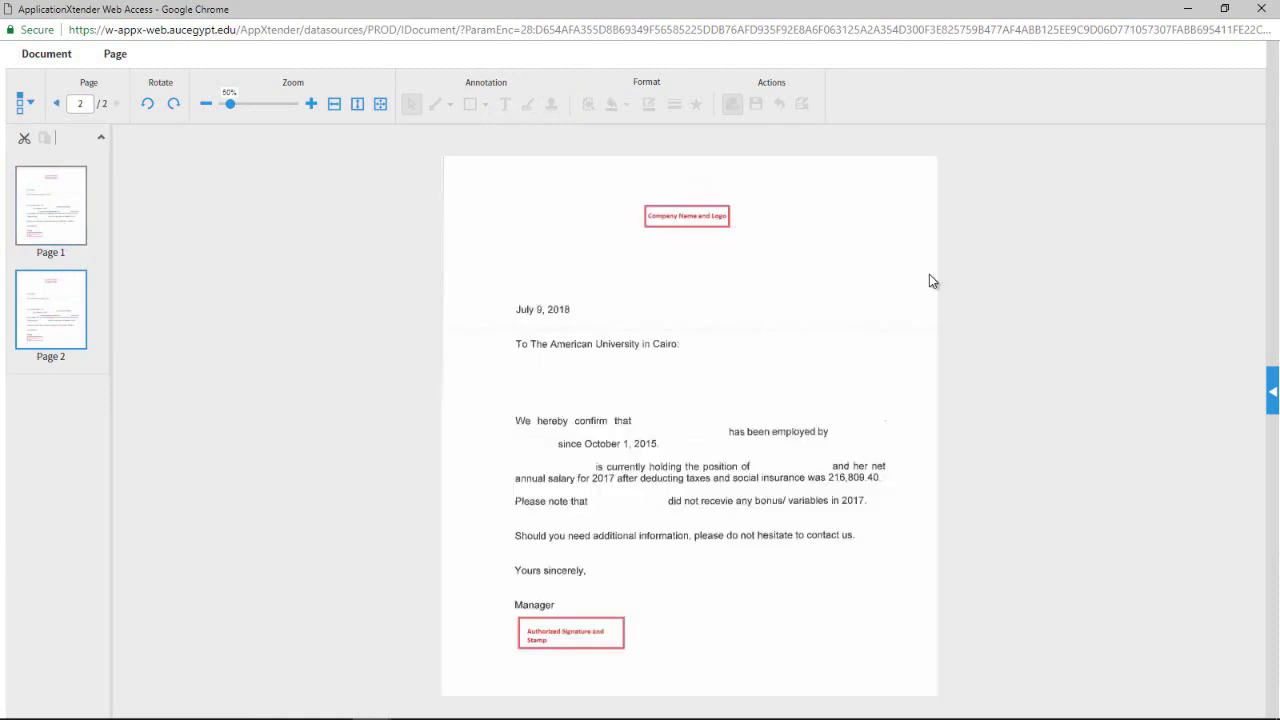
left_click(1270, 12)
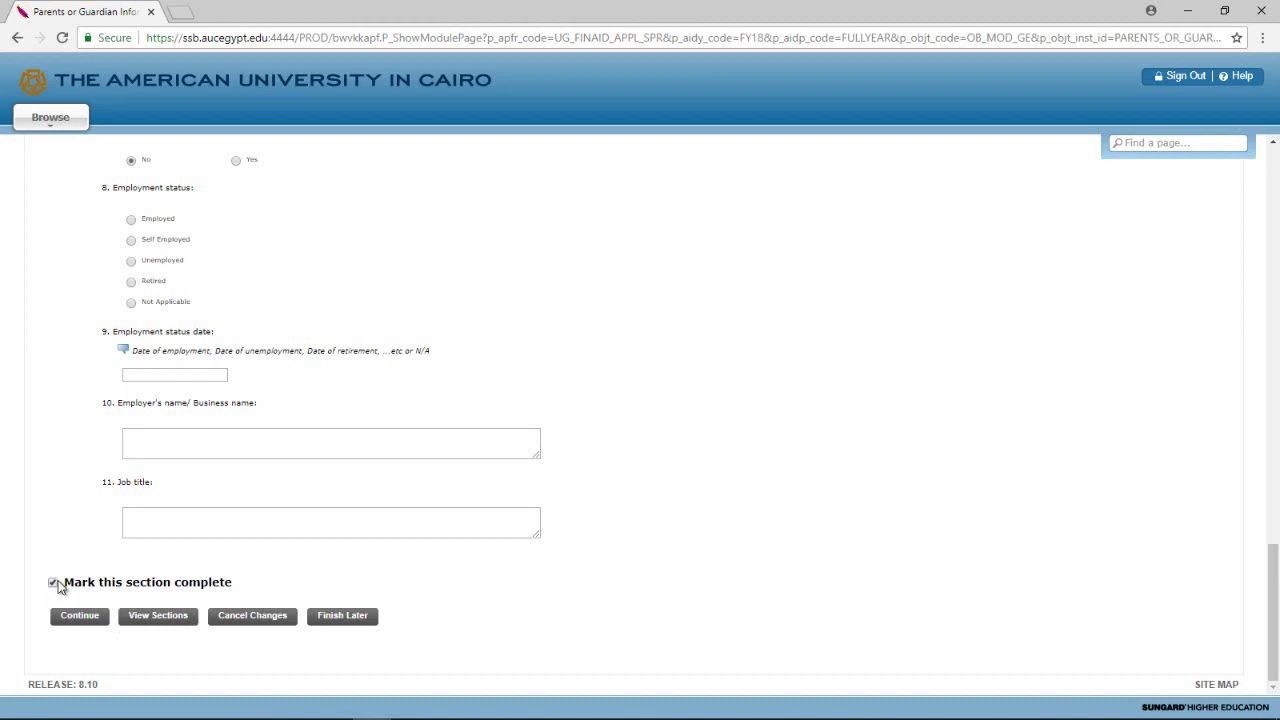
Open the Application Checklist and scroll through the status of every application section
left_click(176, 622)
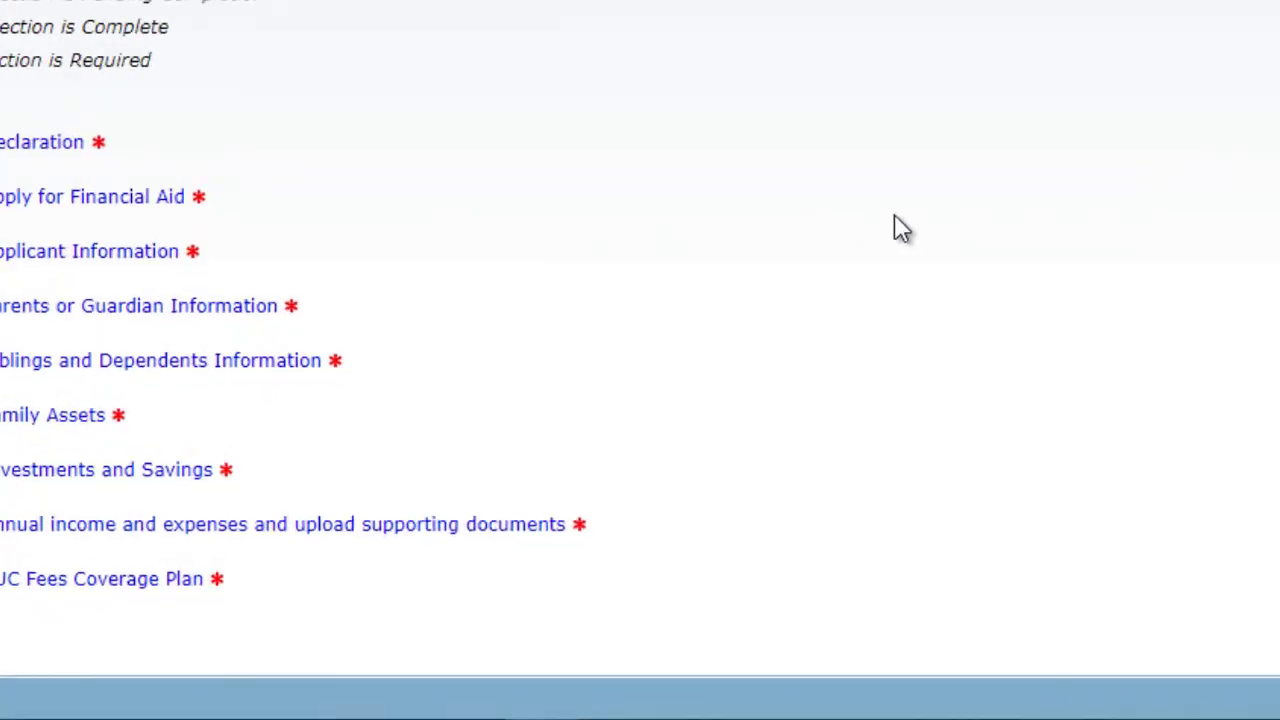
scroll(565, 465, "down", 3)
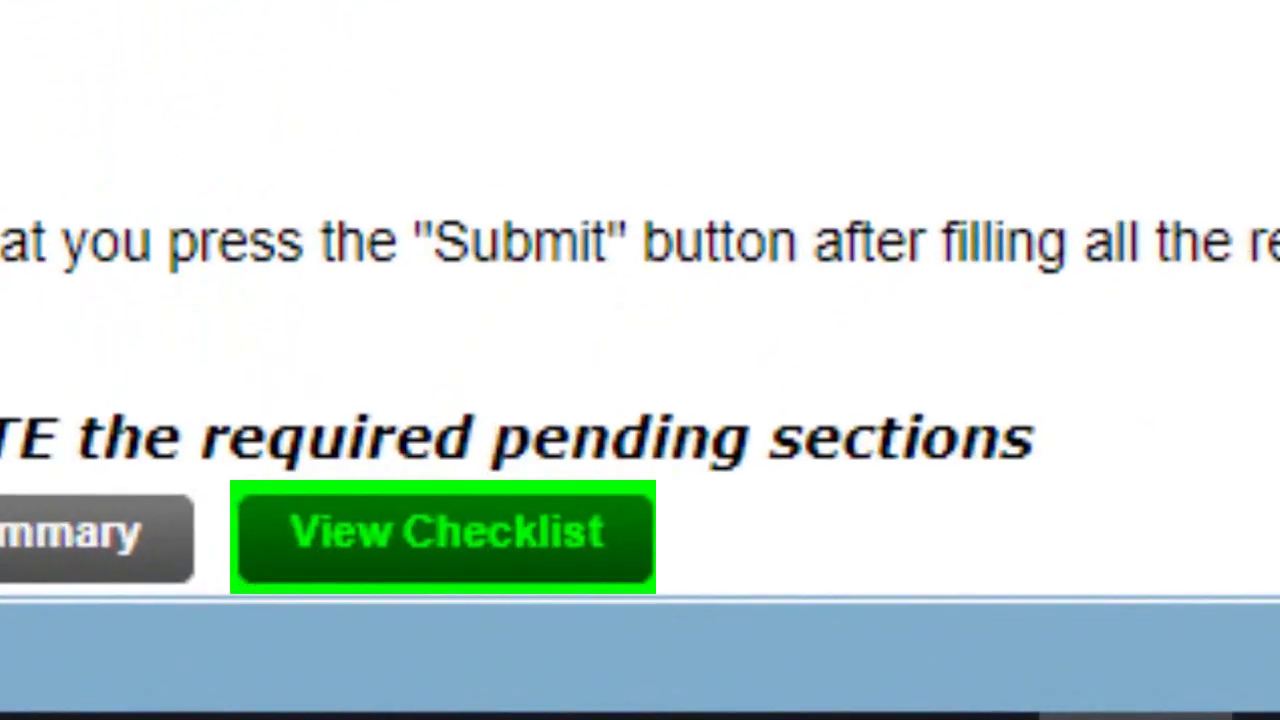
left_click(443, 537)
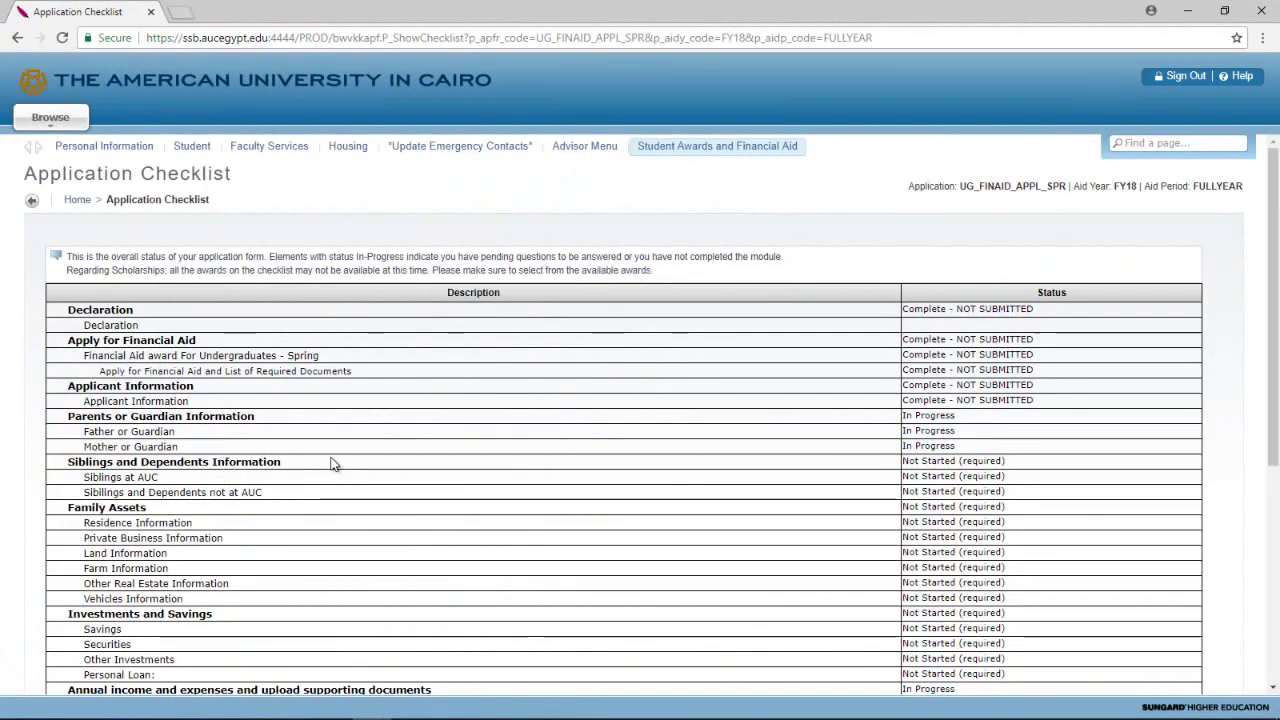
scroll(333, 464, "down", 2)
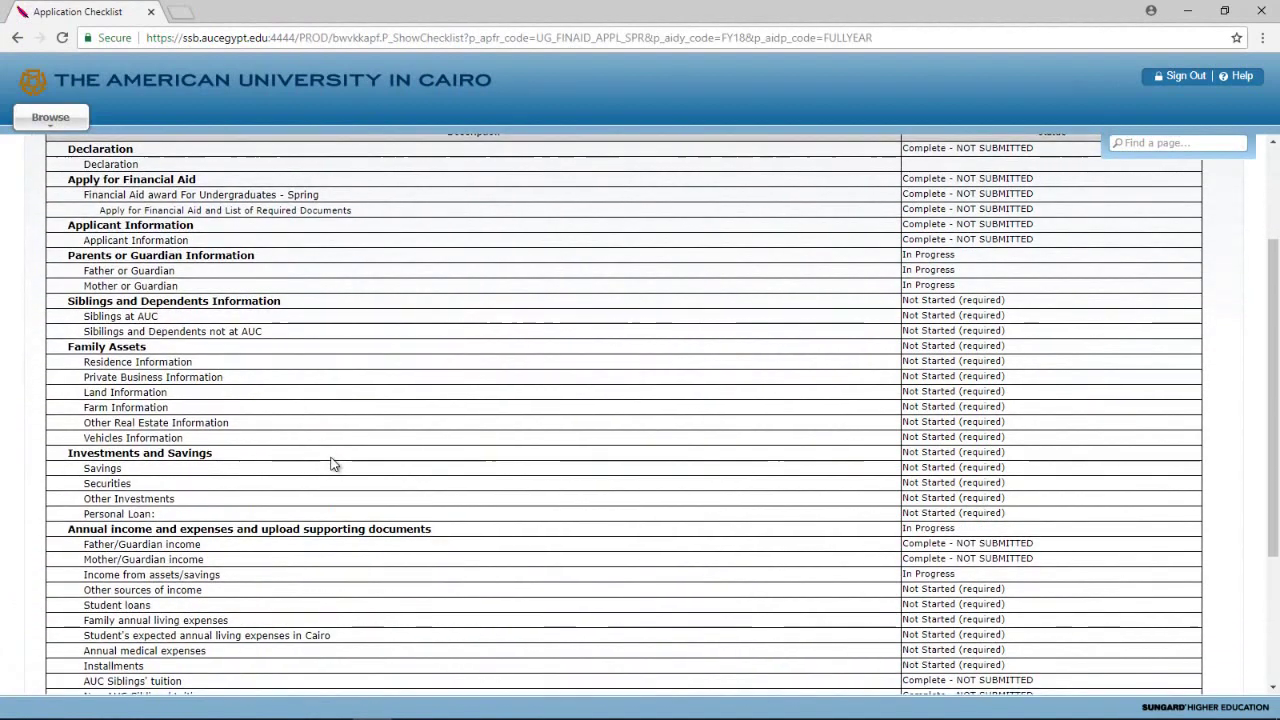
scroll(333, 464, "down", 3)
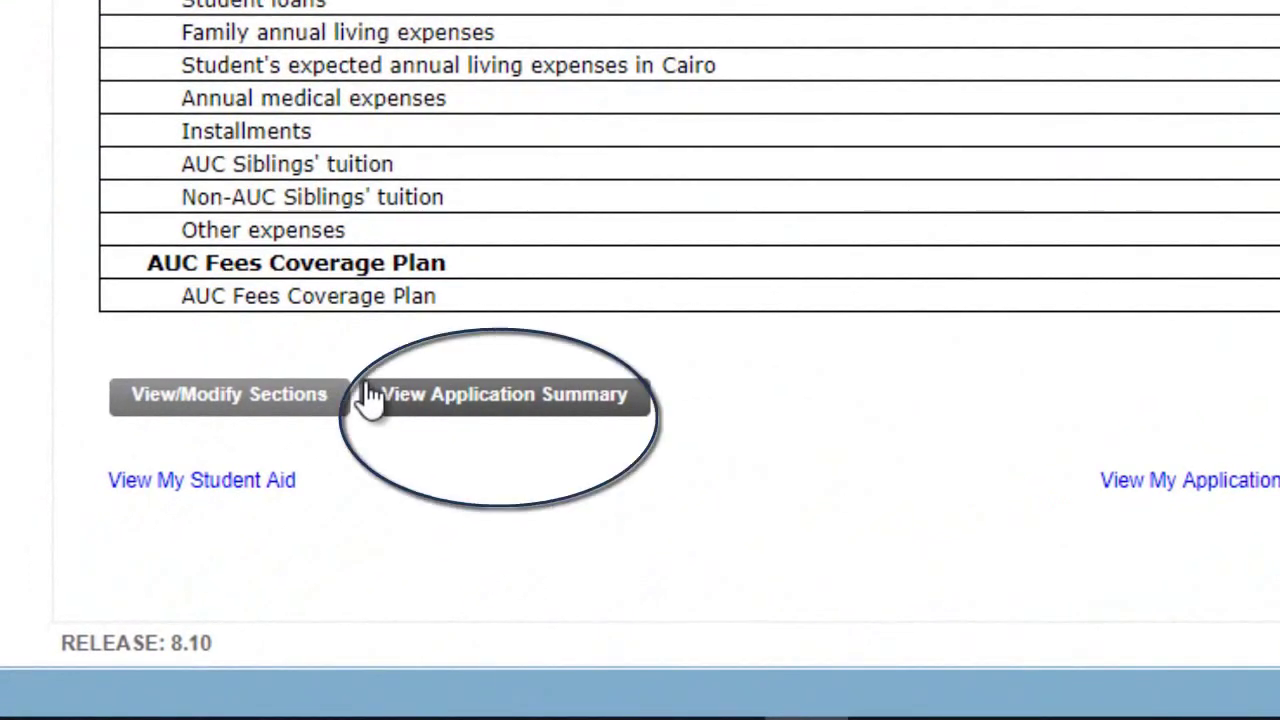
Submit the undergraduate aid application from its summary, completing pending sections before resubmitting
left_click(370, 395)
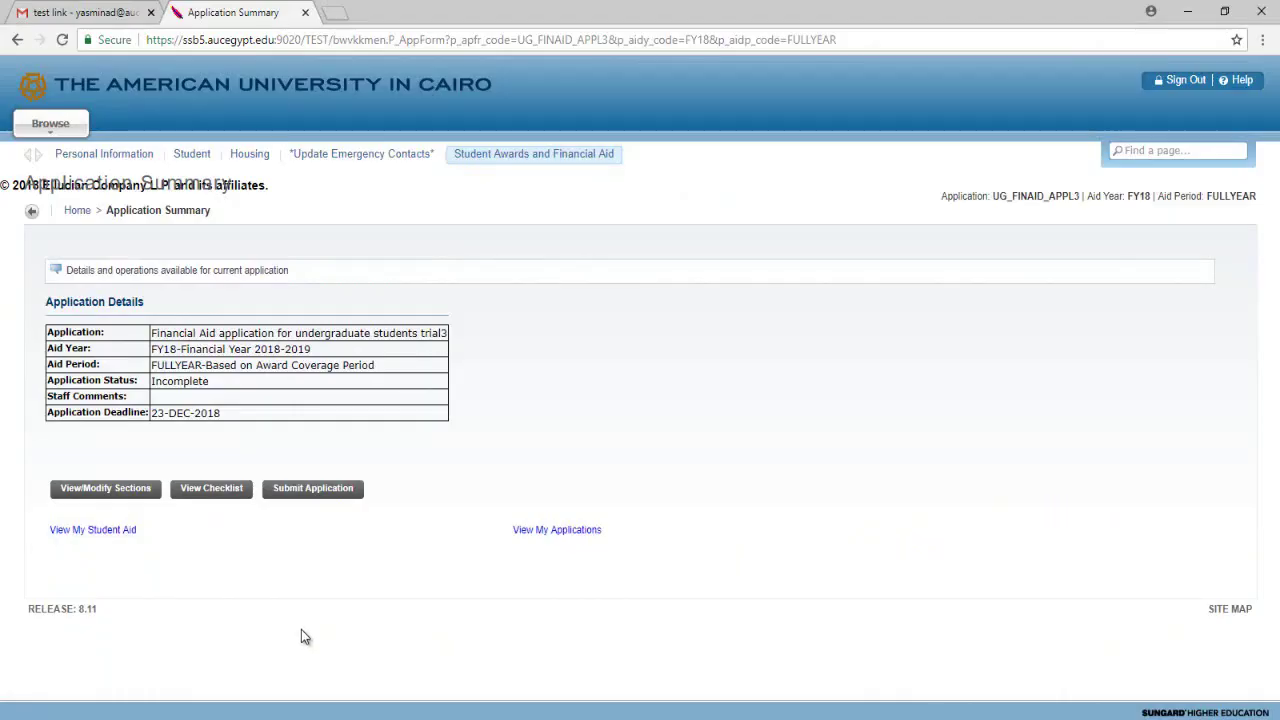
left_click(313, 489)
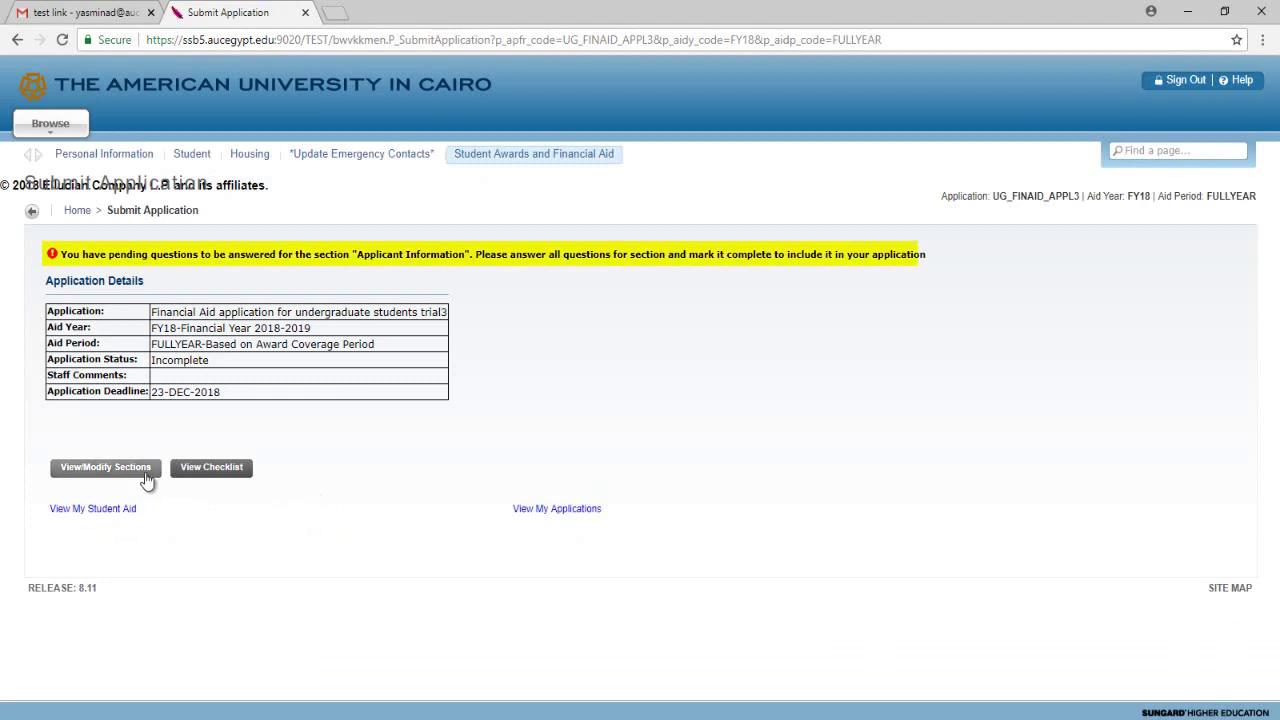
left_click(106, 467)
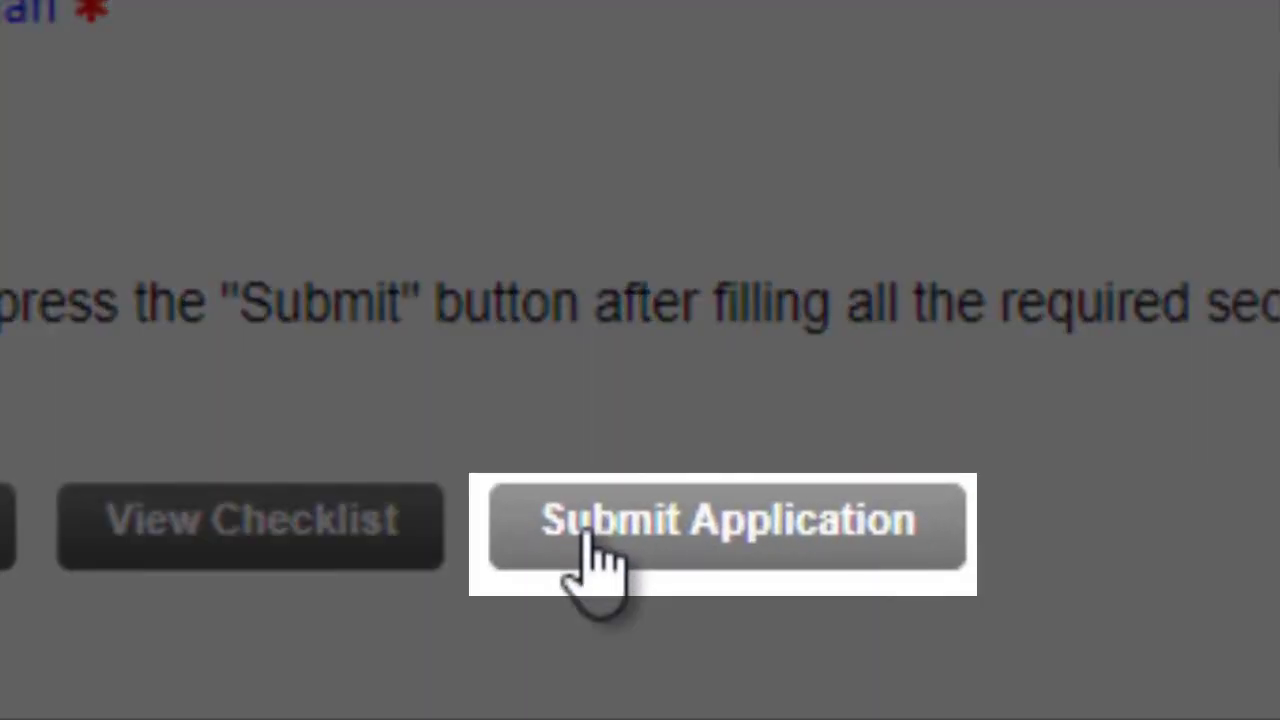
left_click(600, 568)
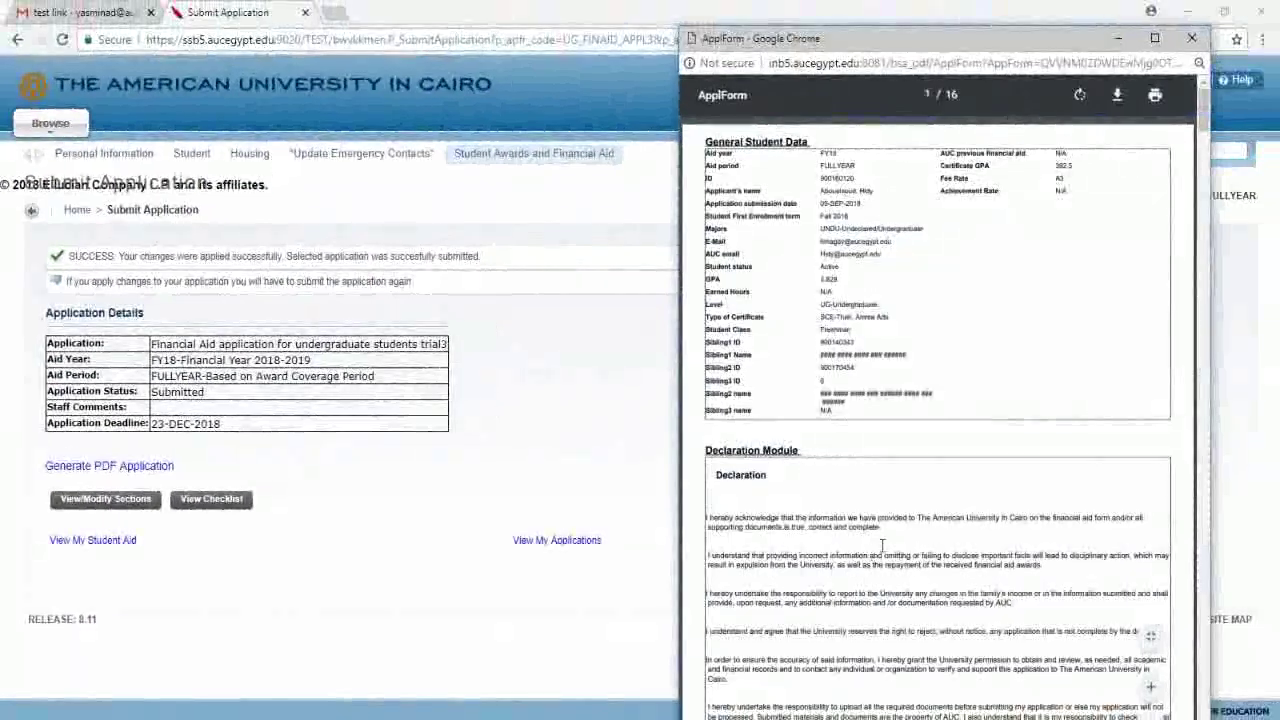
Download the generated application PDF from the viewer and save it to the computer
left_click(1123, 99)
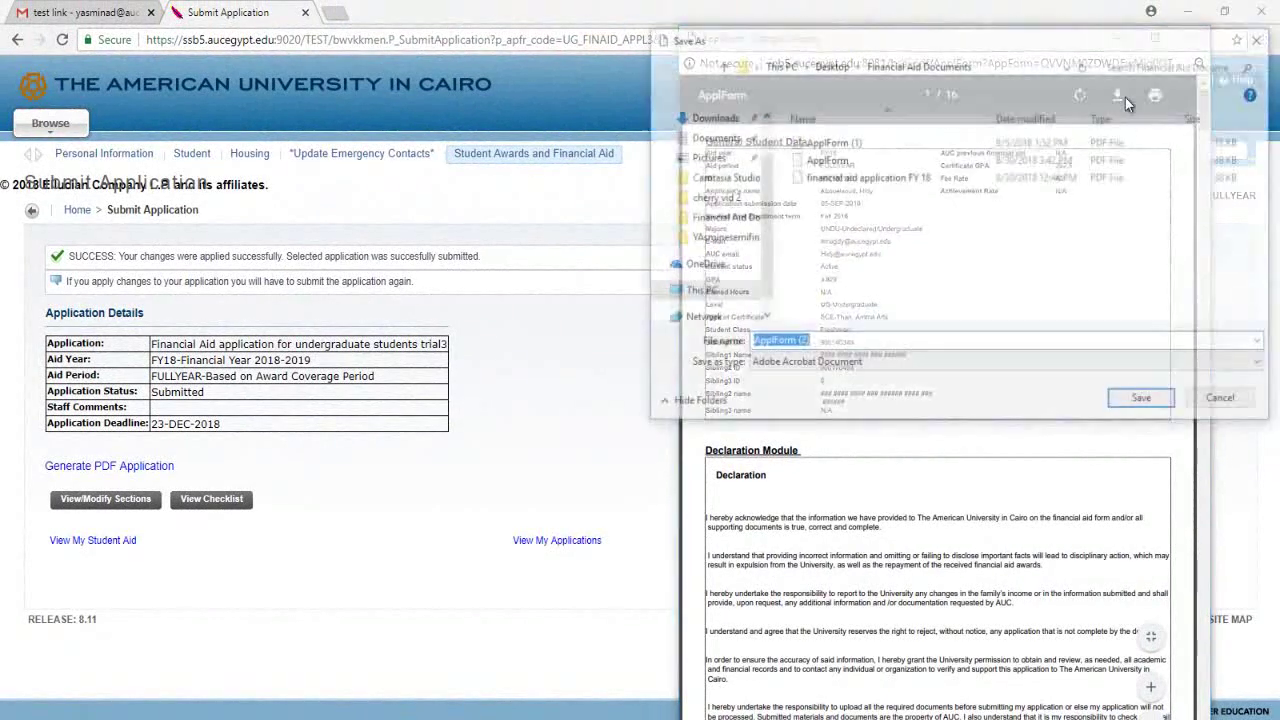
left_click(1135, 403)
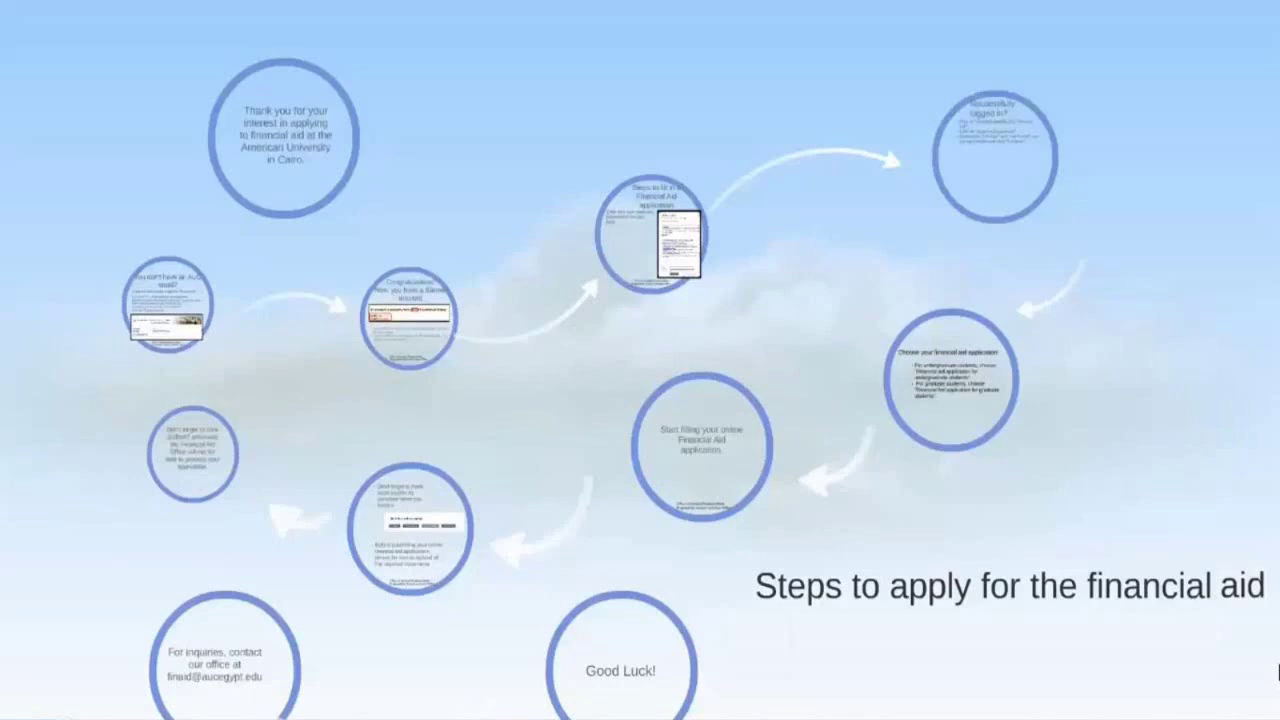
Step through the Prezi to the slide congratulating the user on having a Banner account
key("Right")
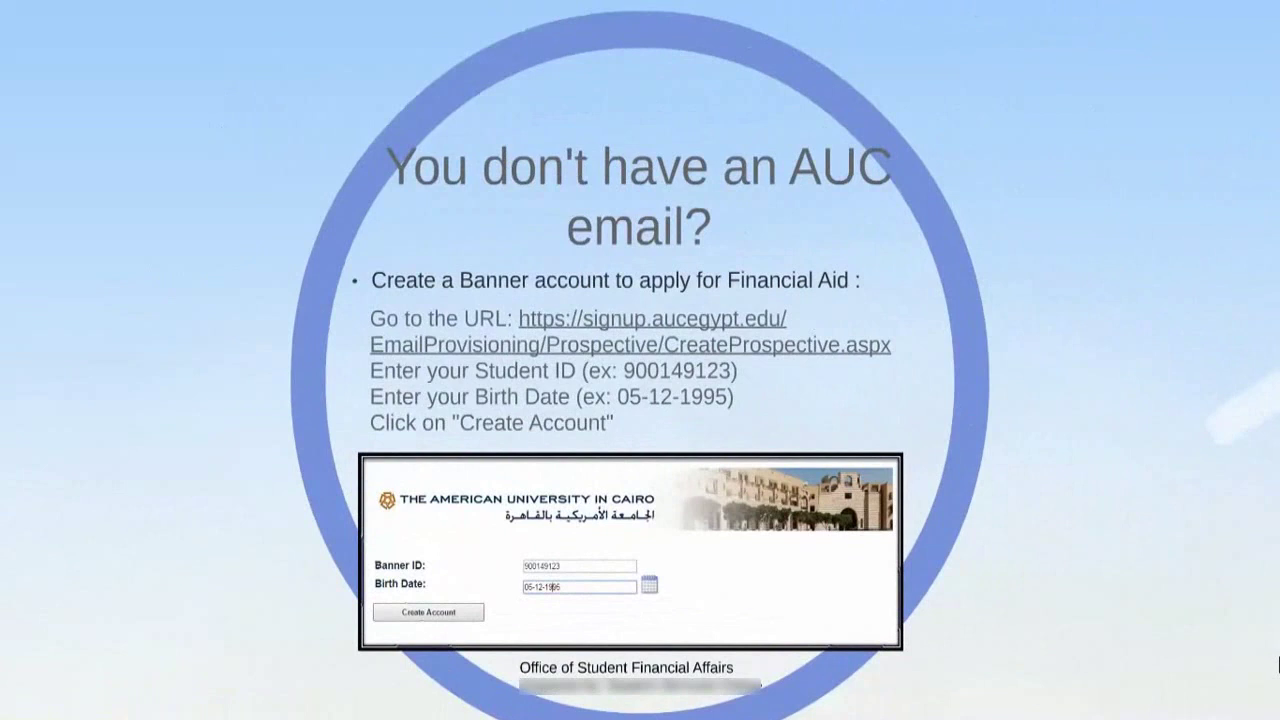
key("Right")
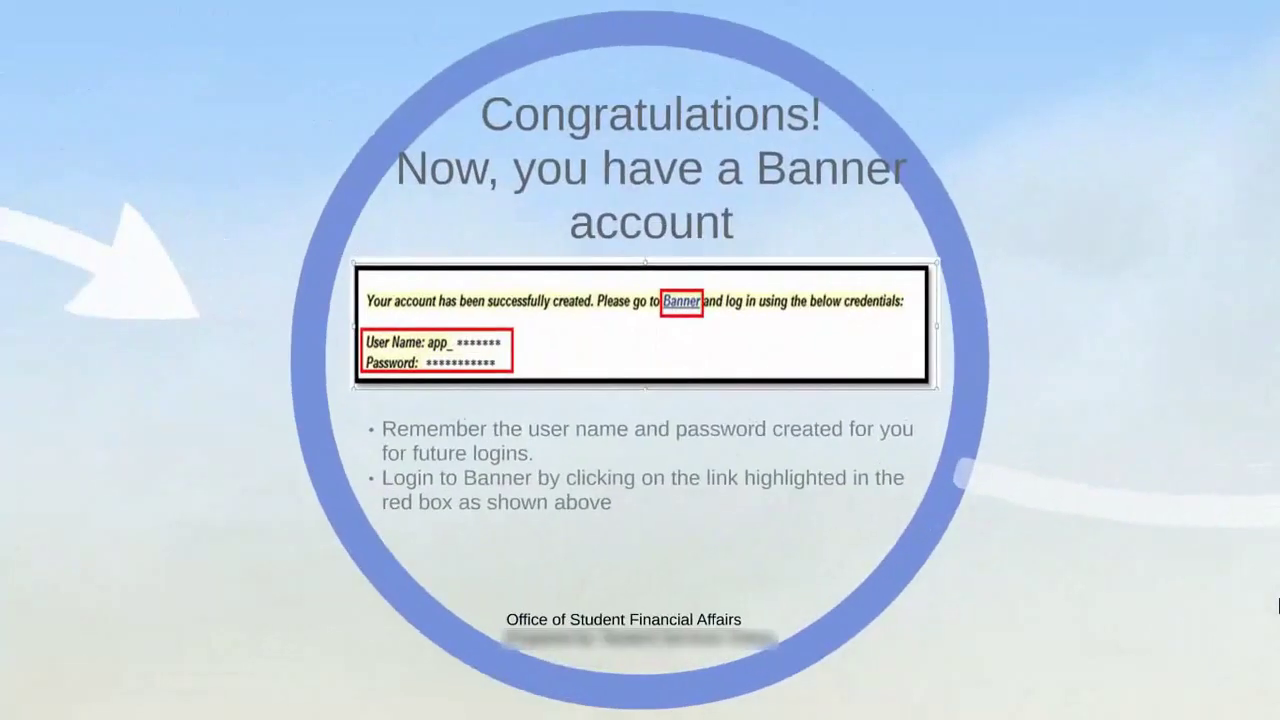
key("Right")
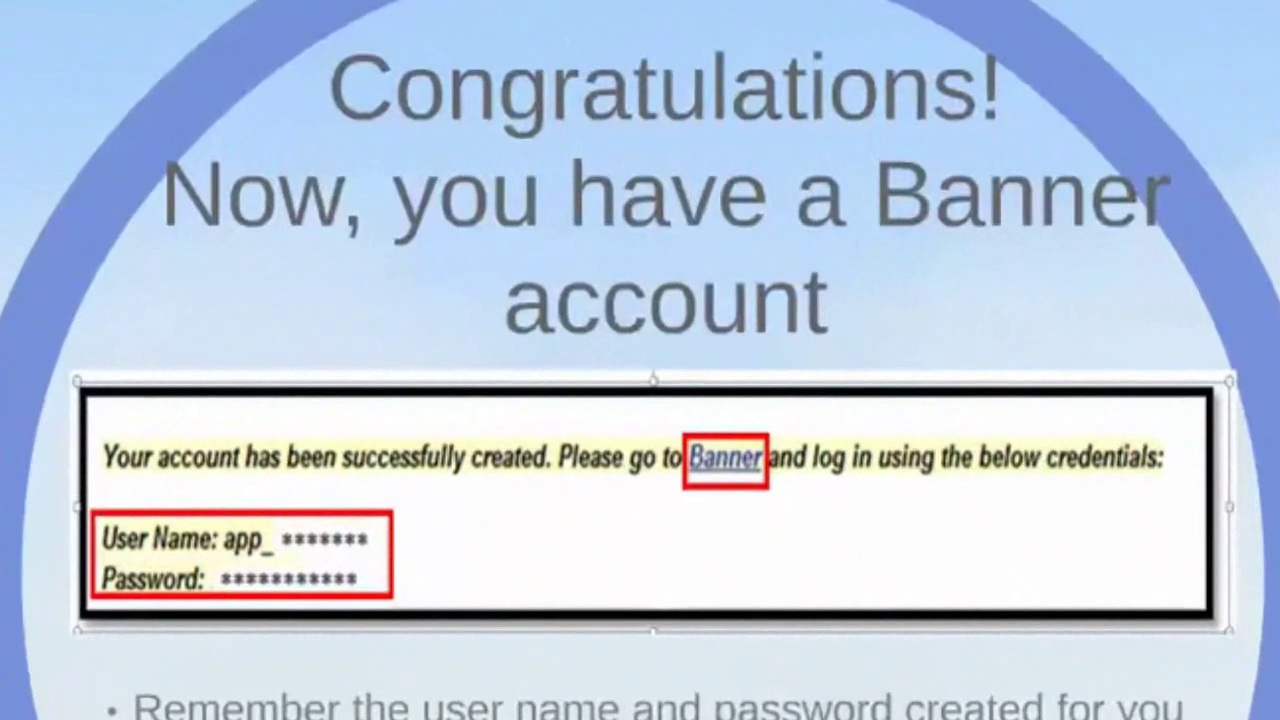
key("Right")
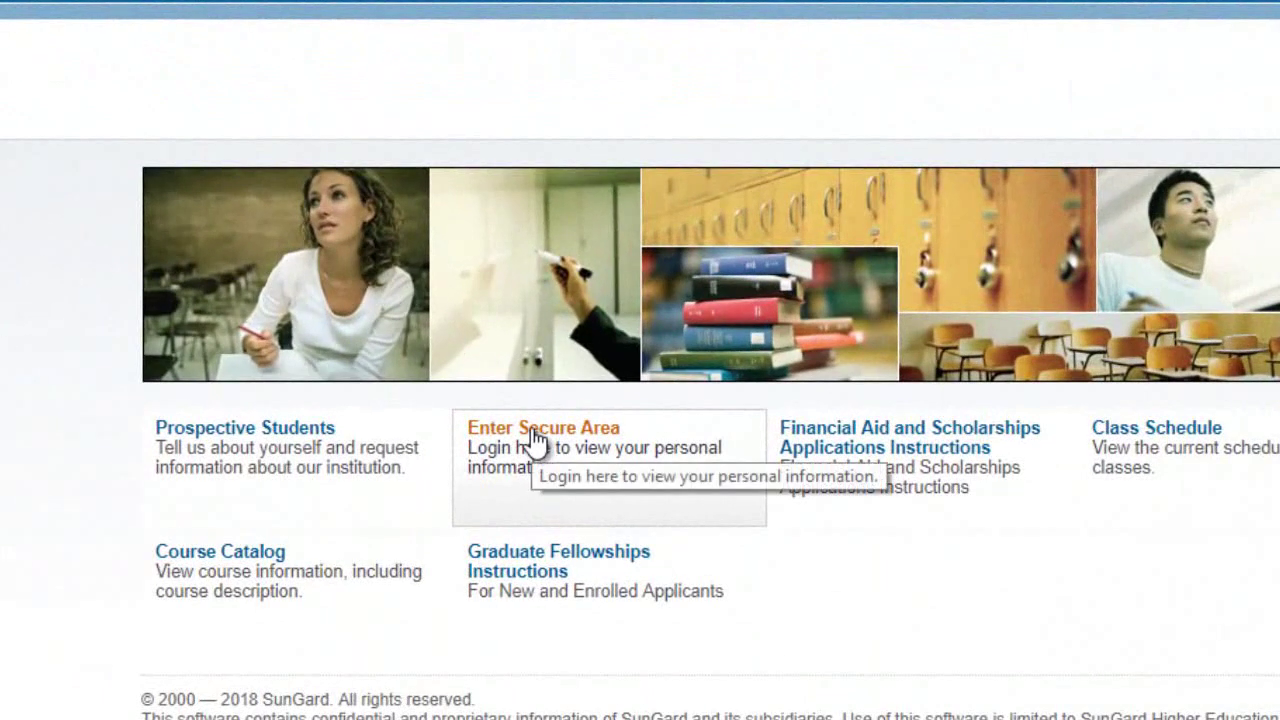
Log in to the secure area with the student's AUC username and password
left_click(533, 443)
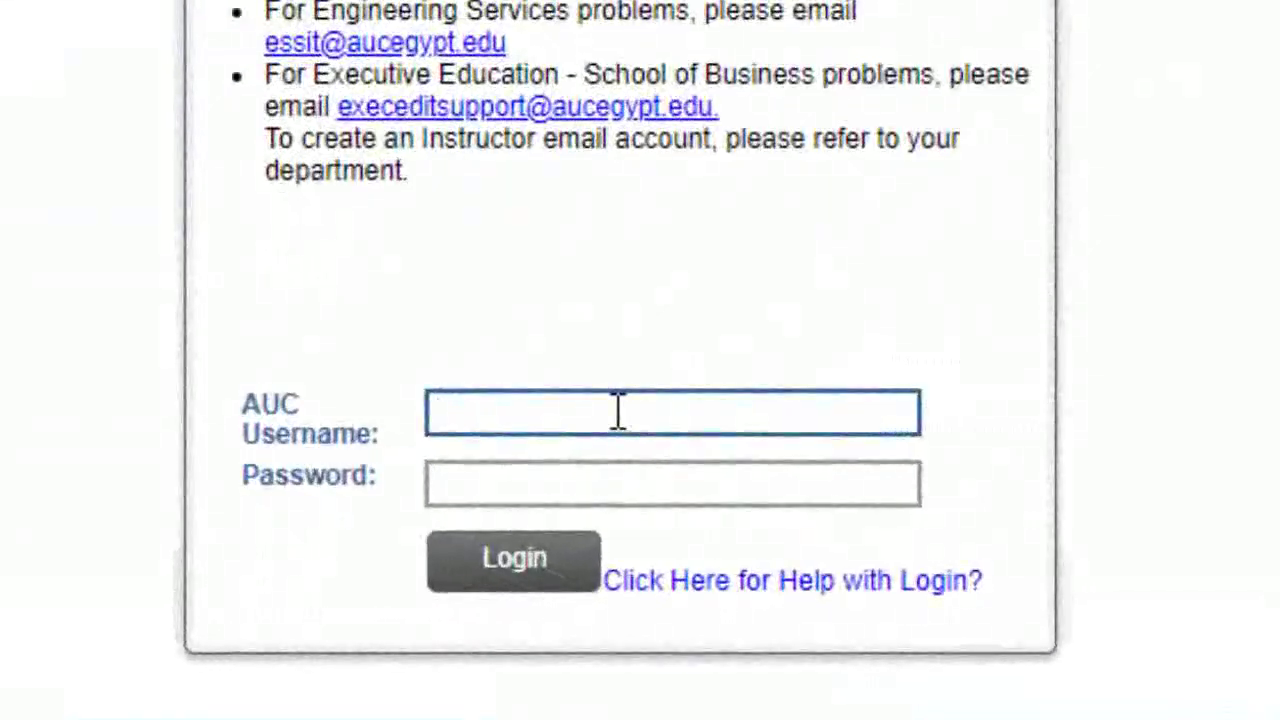
type("yasmin")
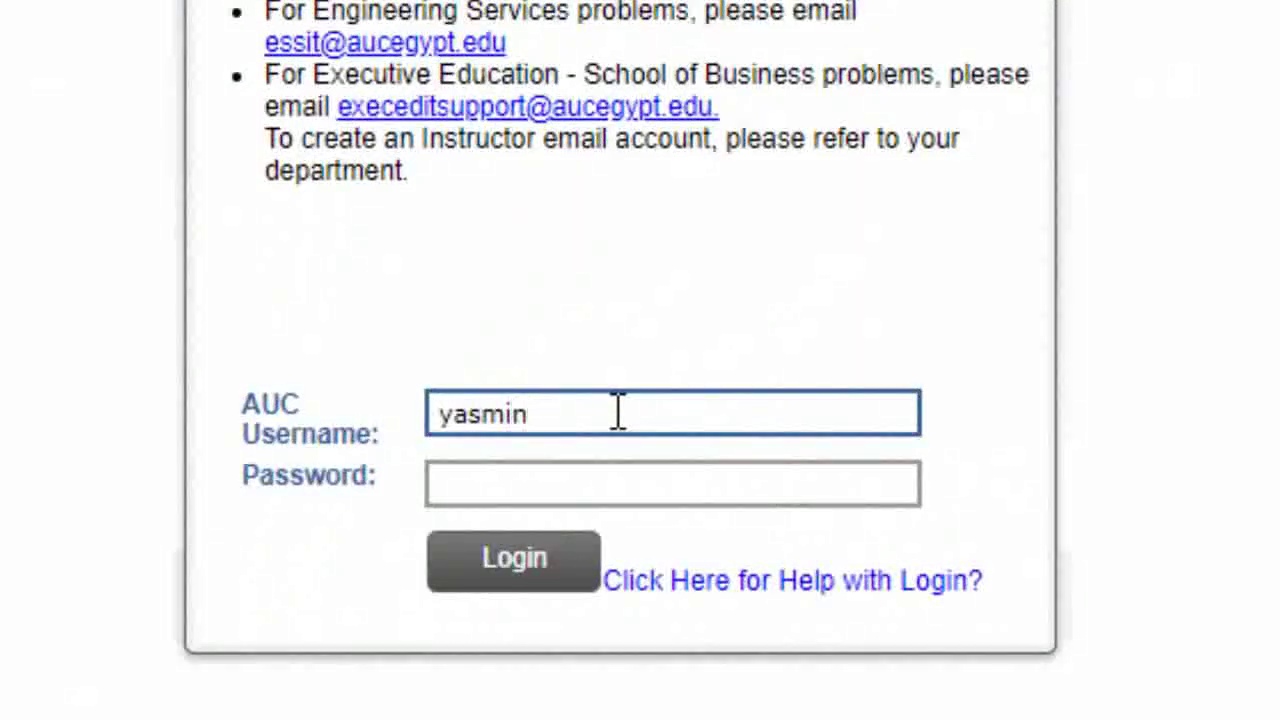
type("ad")
key("Tab")
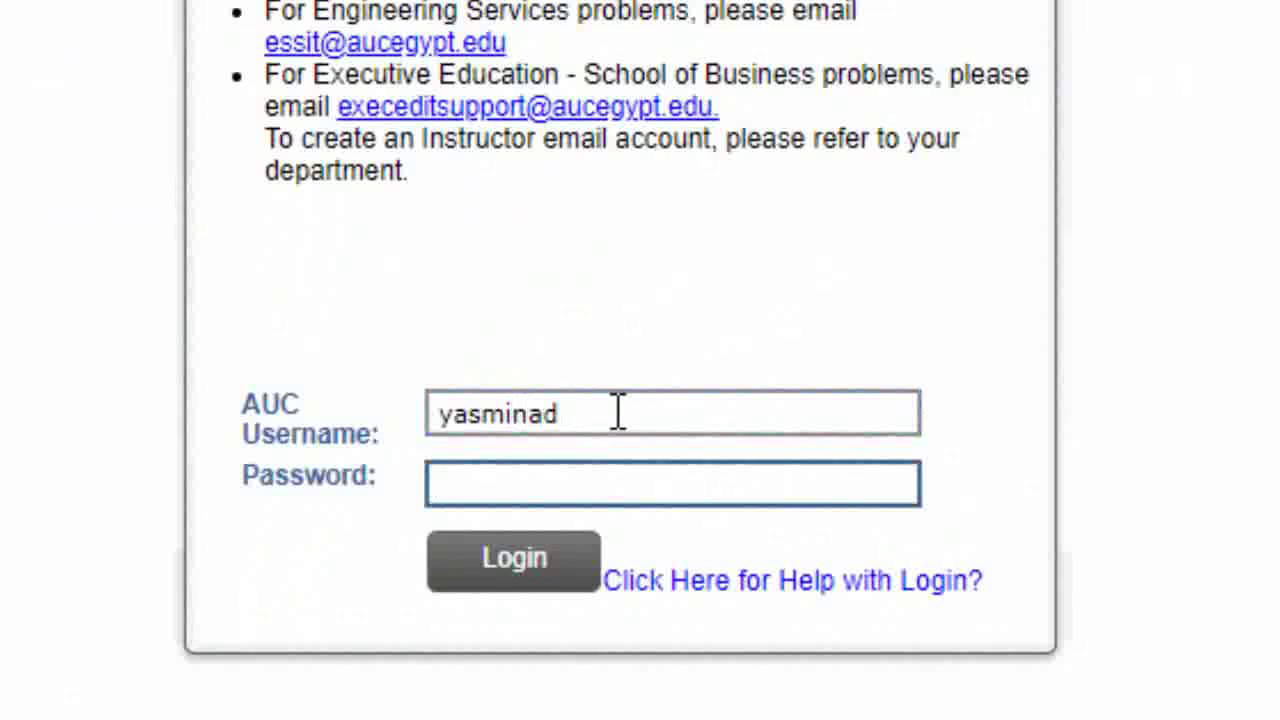
type("•••••••••••")
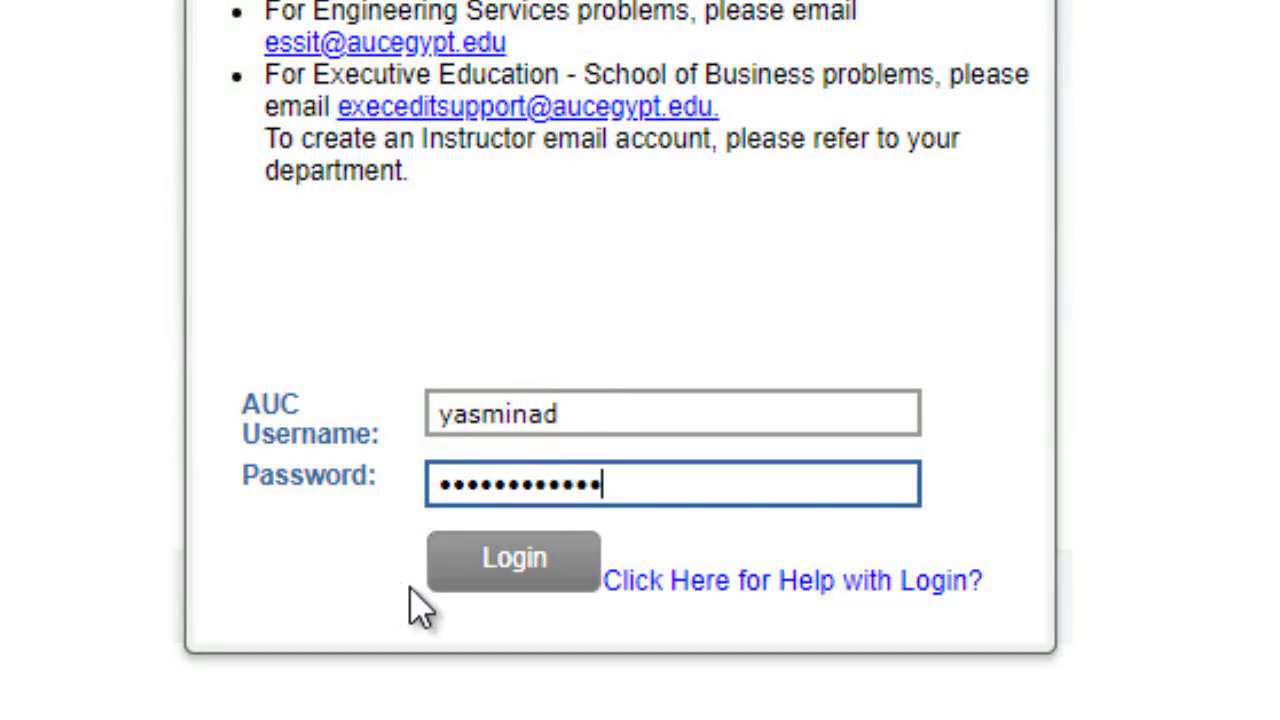
left_click(468, 578)
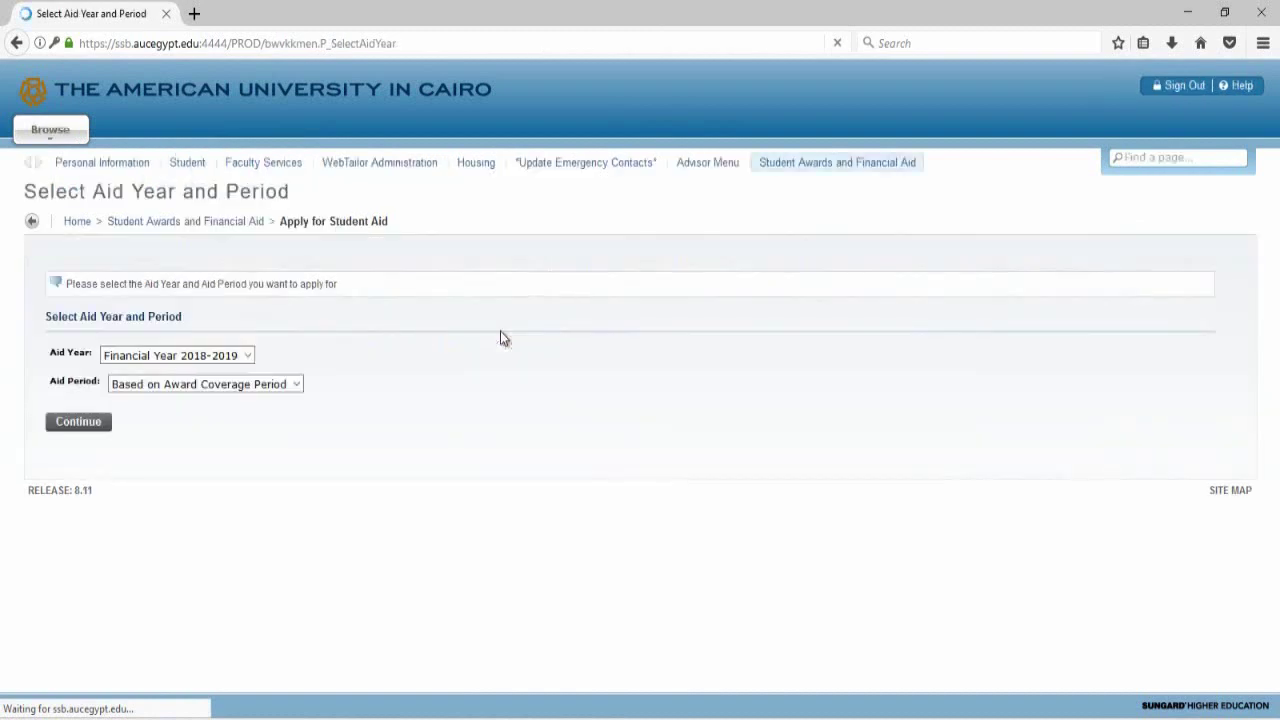
Create a new undergraduate Spring financial aid application for aid year 2018-2019
left_click(62, 425)
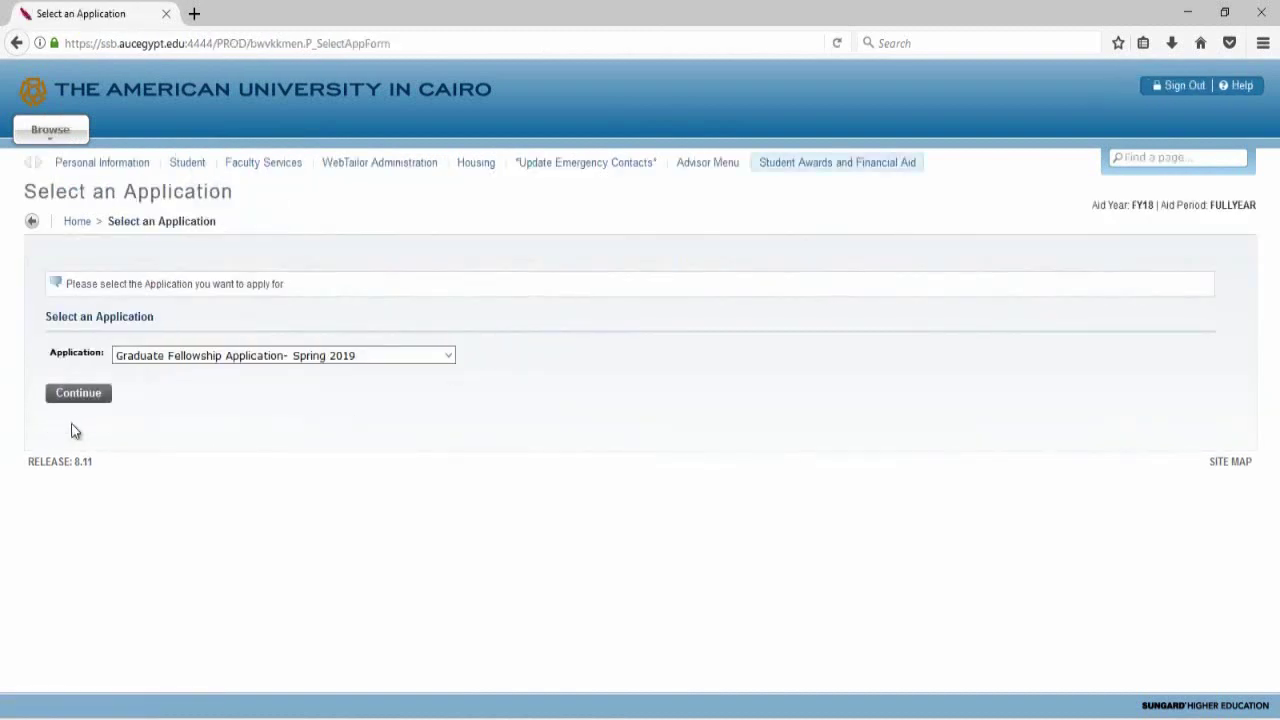
left_click(221, 357)
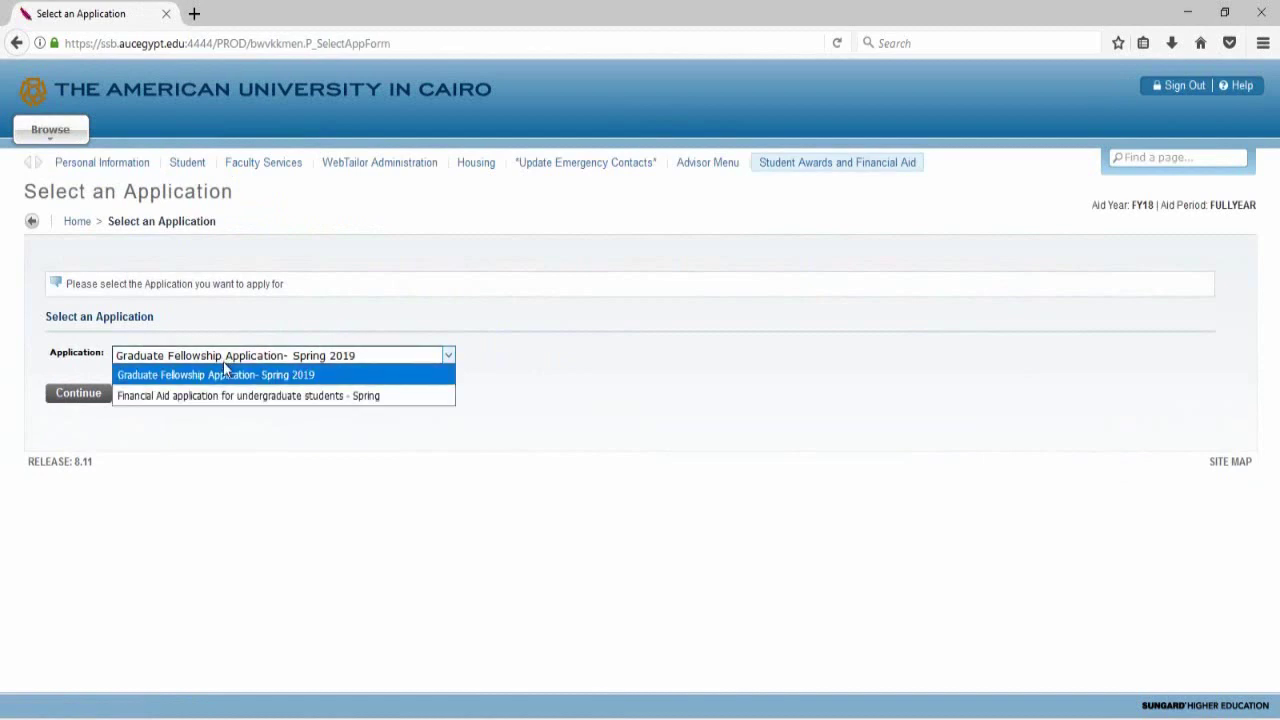
left_click(231, 396)
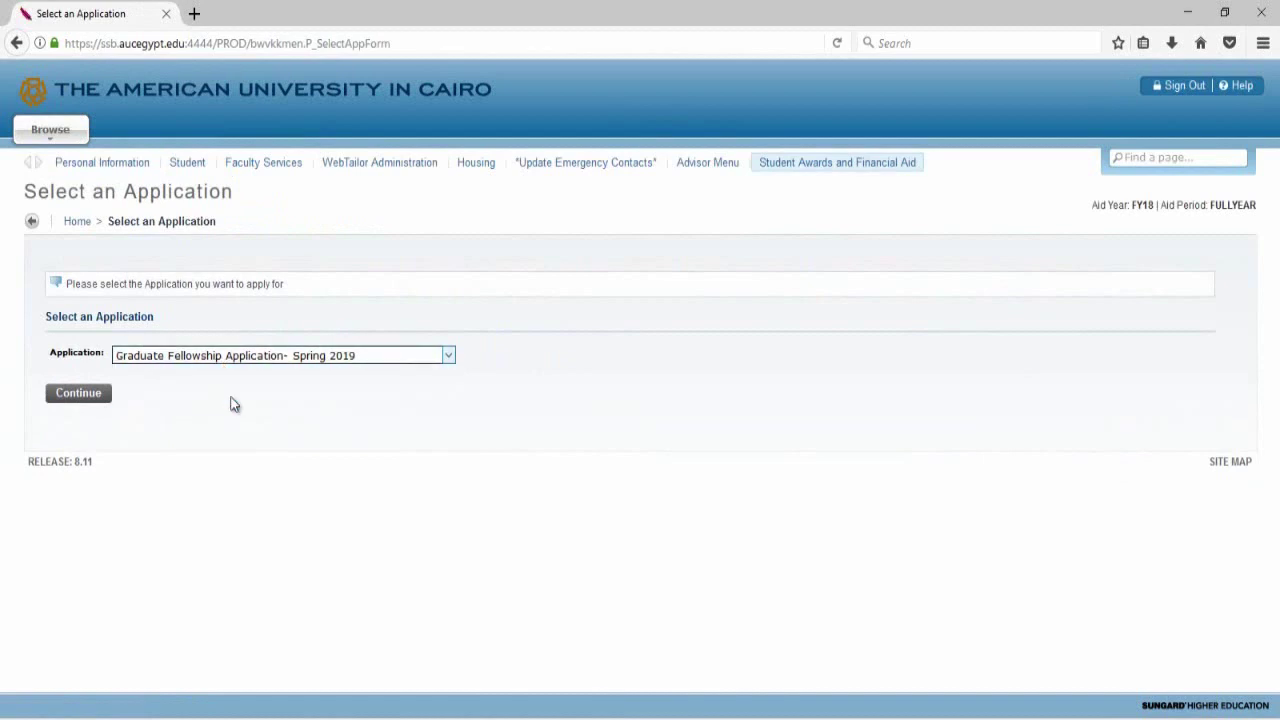
left_click(80, 393)
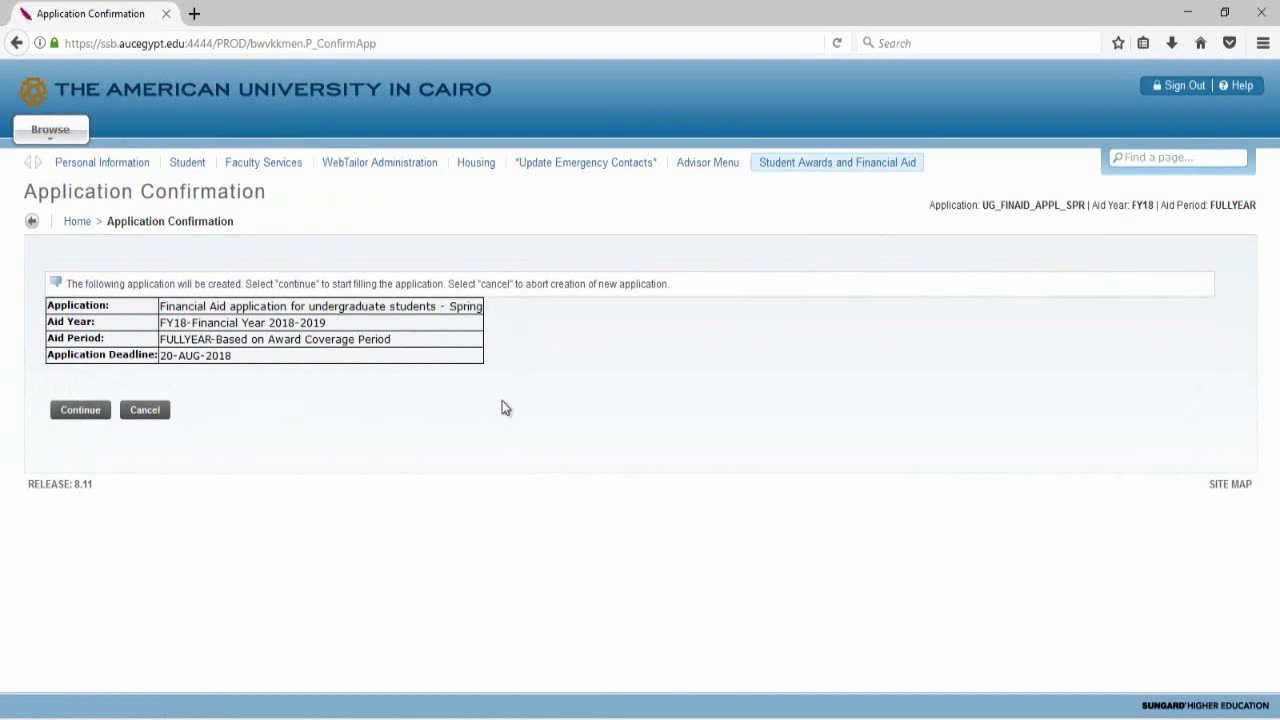
left_click(72, 410)
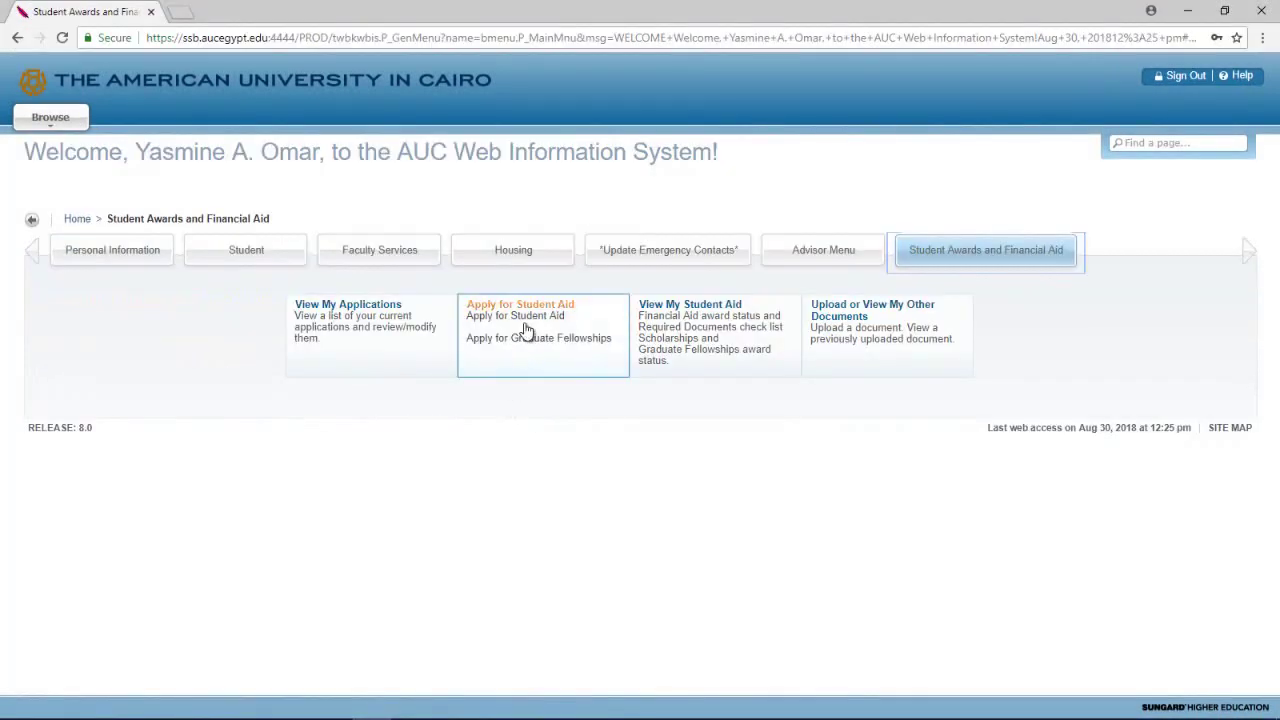
Open the undergraduate Spring application's summary from View My Applications and list its sections
left_click(527, 316)
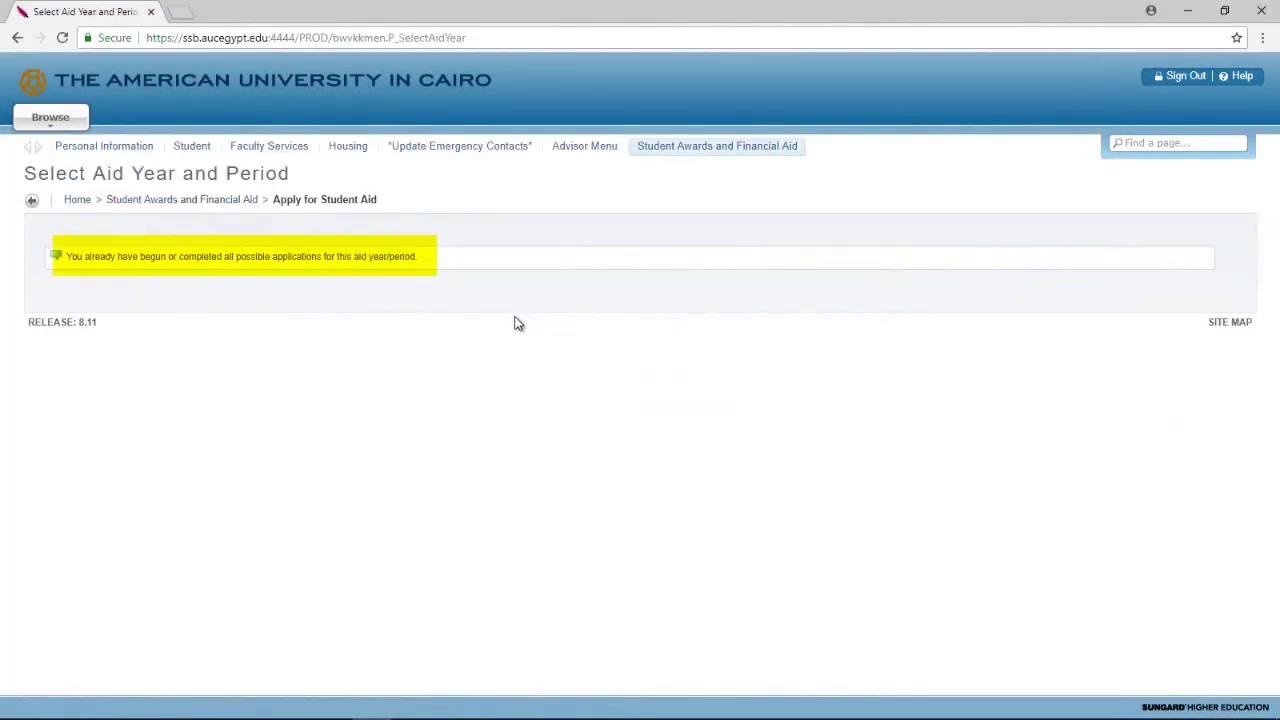
left_click(191, 203)
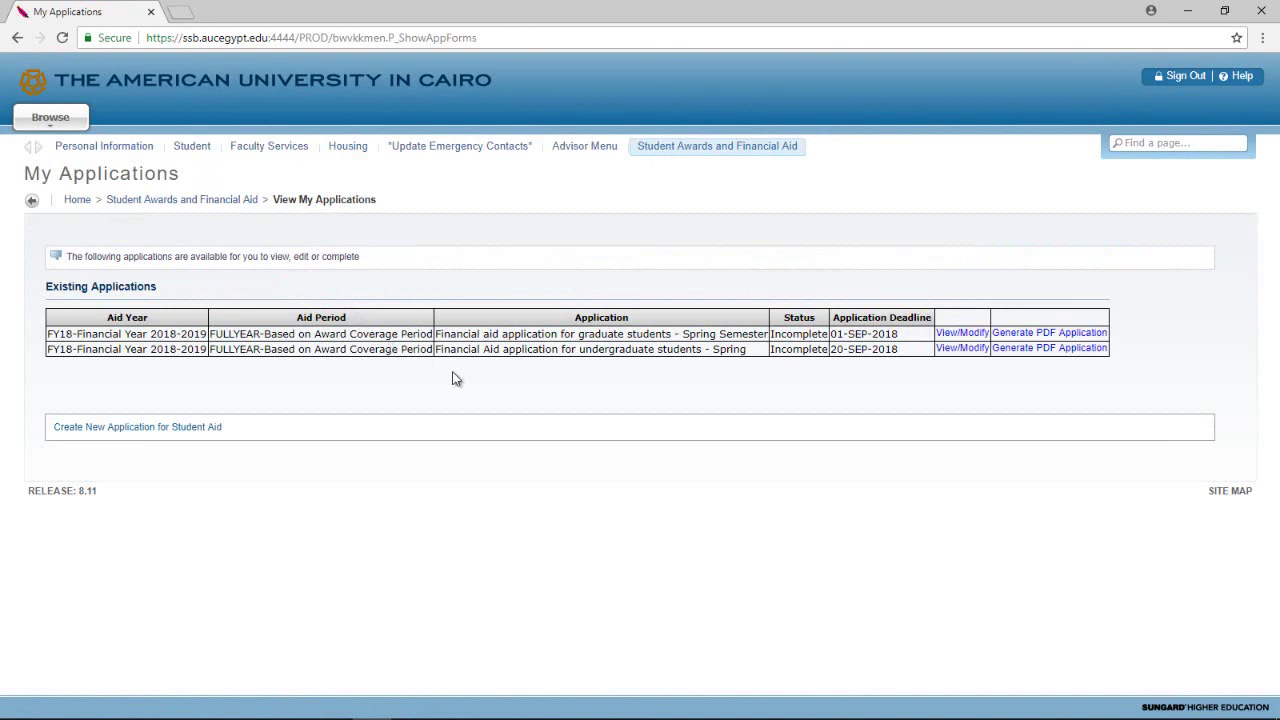
left_click(973, 351)
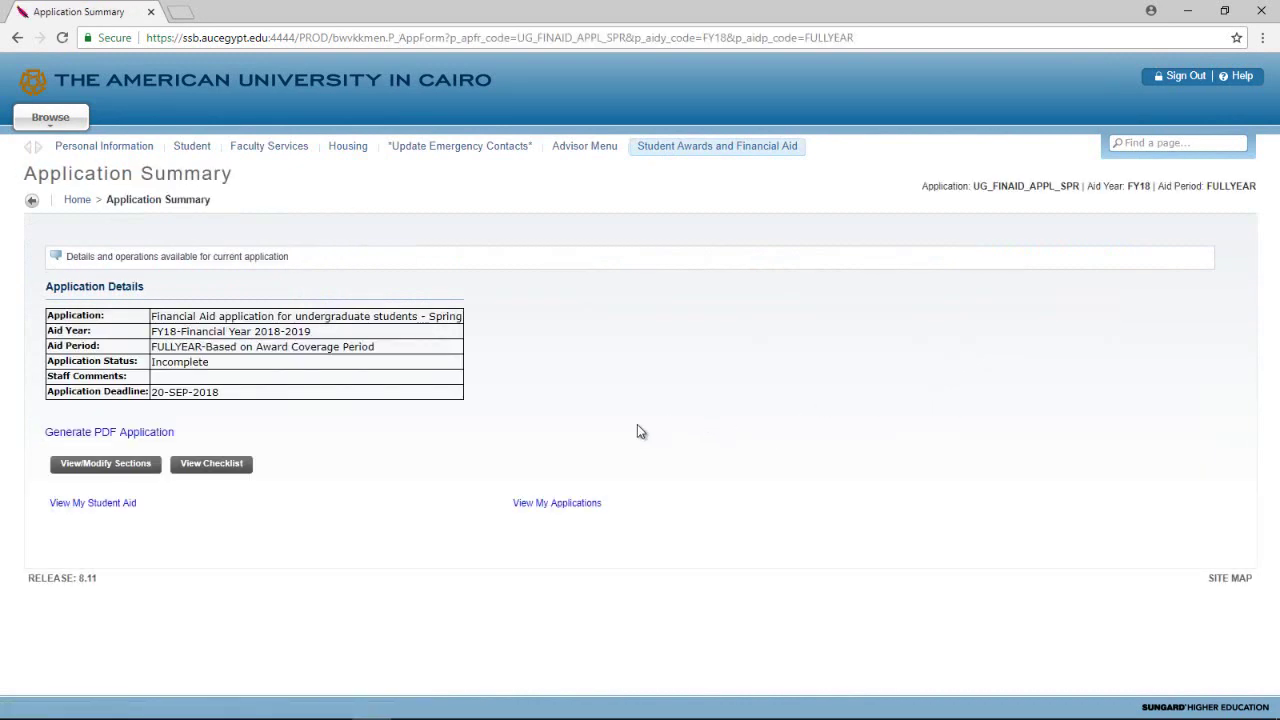
left_click(110, 466)
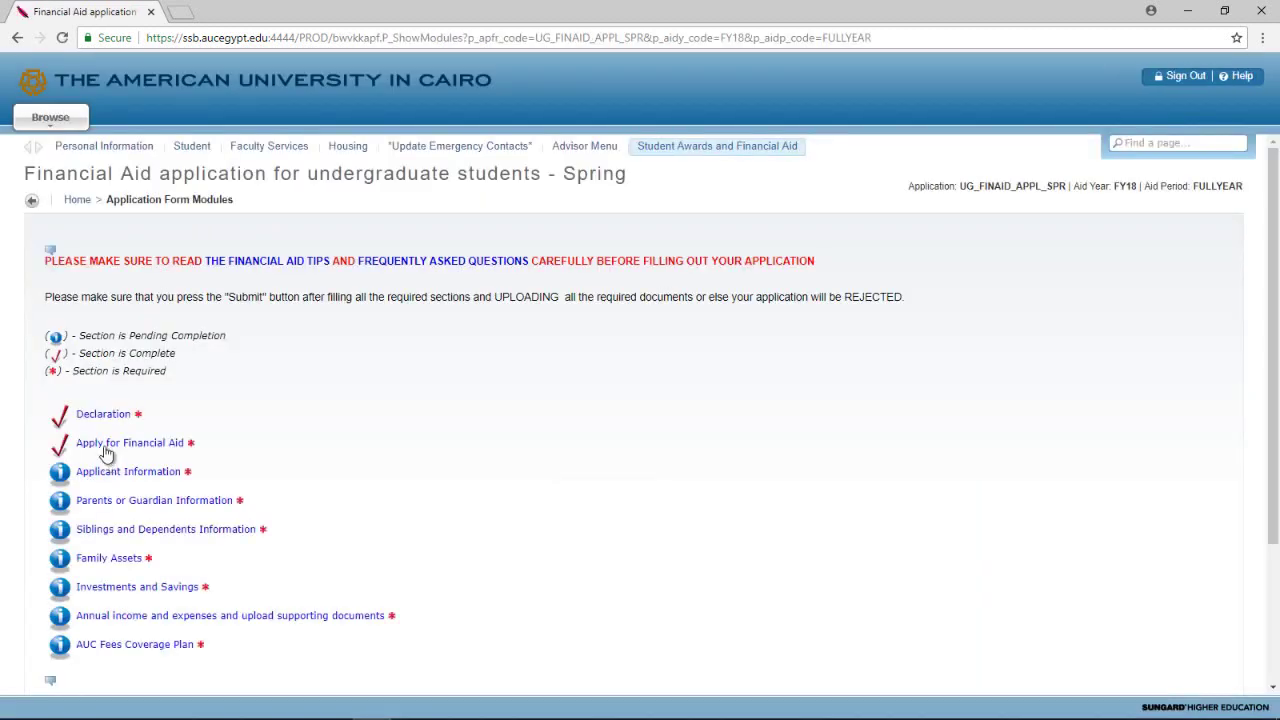
Review the Declaration section and continue past it
left_click(110, 418)
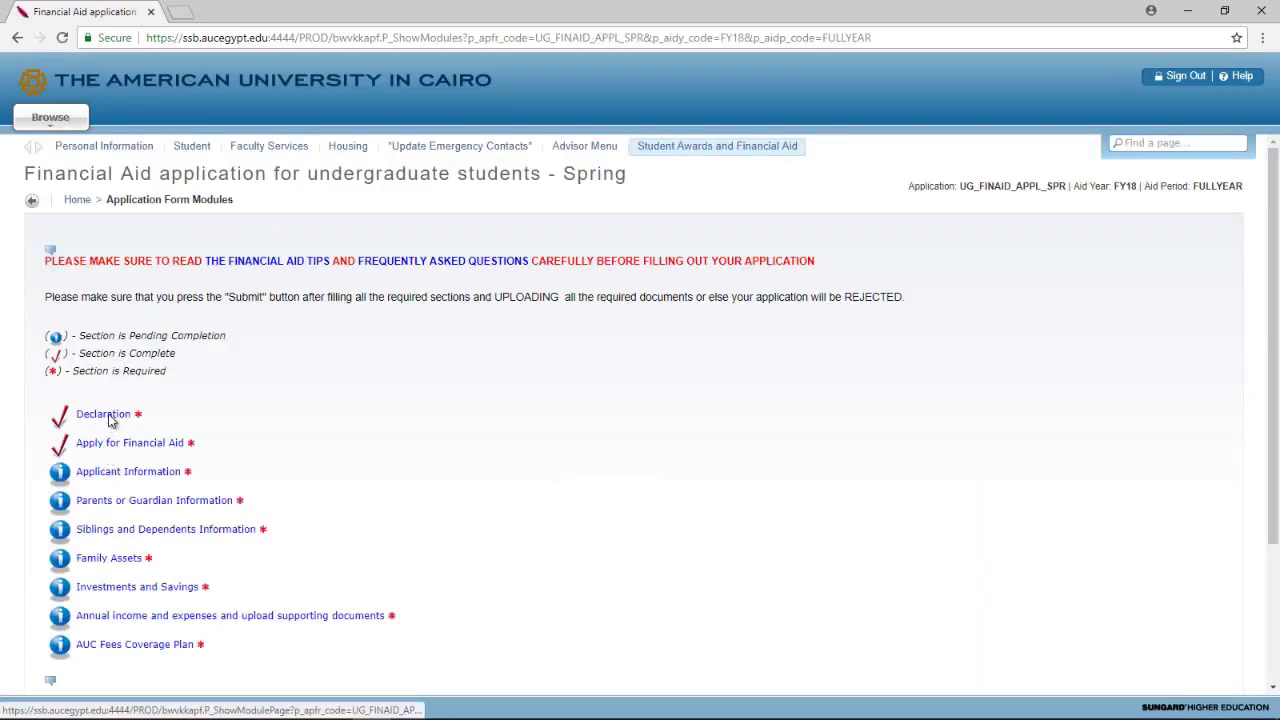
scroll(201, 392, "down", 1)
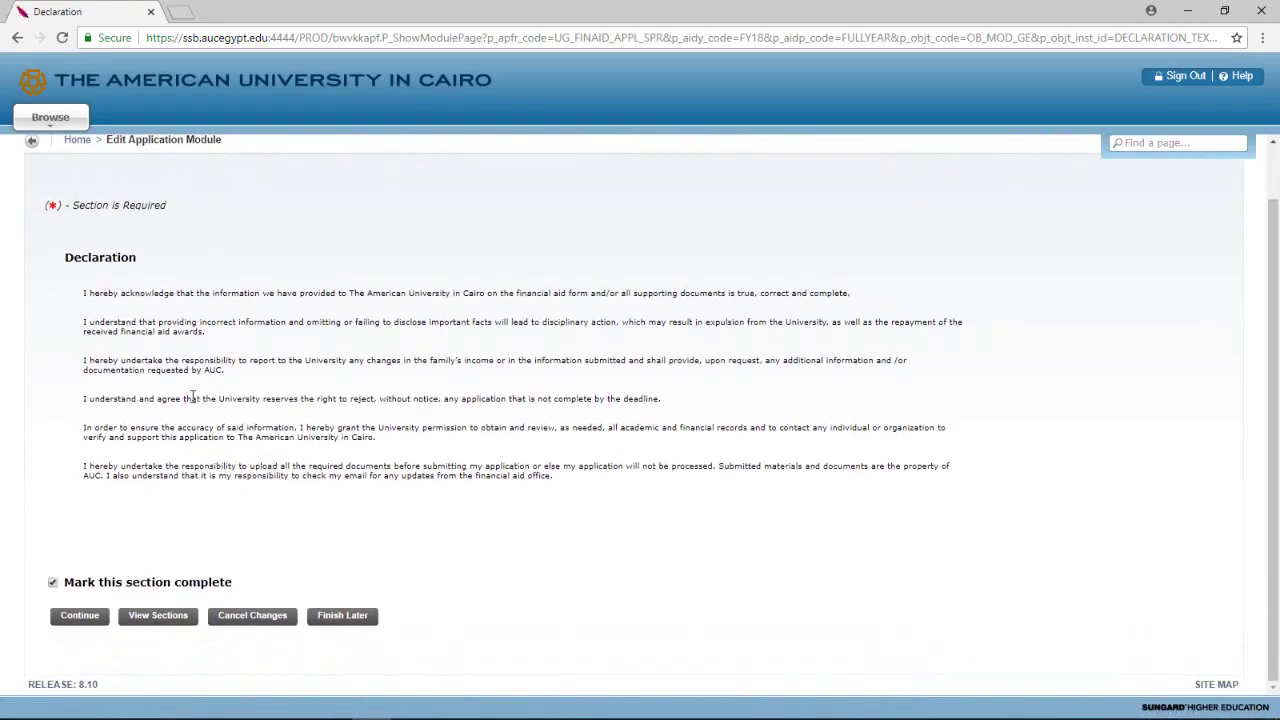
left_click(75, 620)
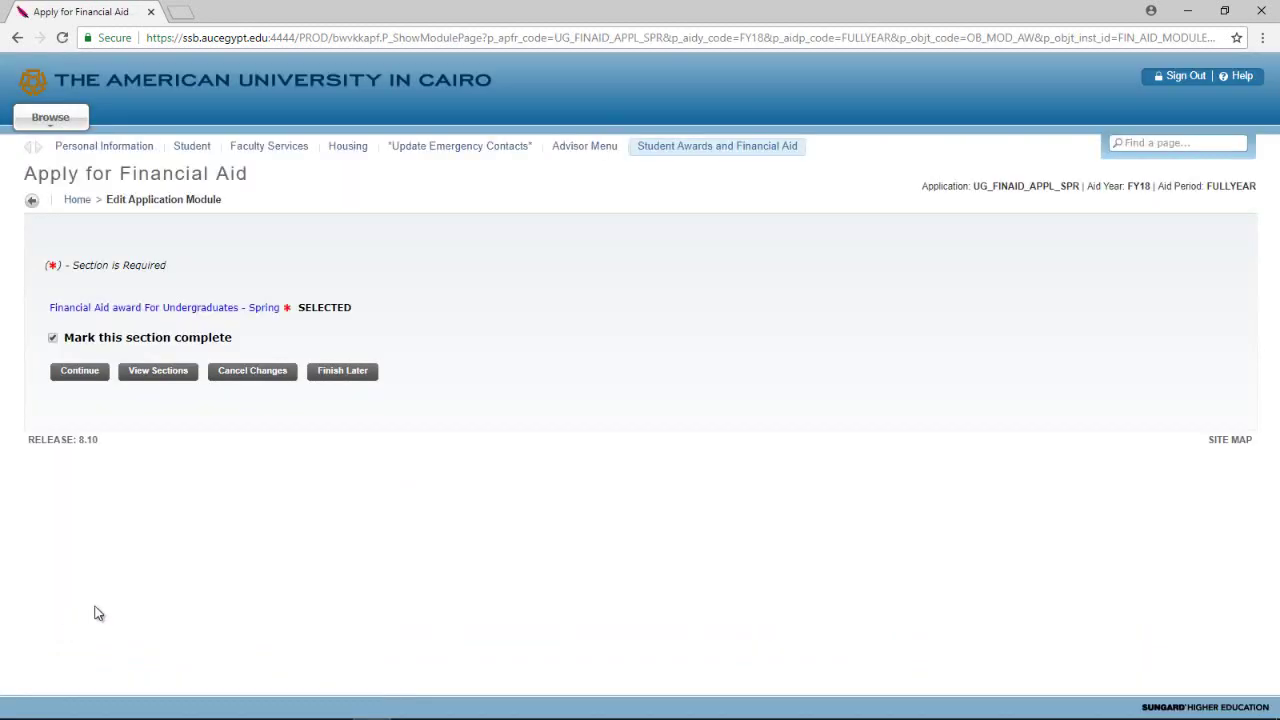
Save the Spring award answers in Apply for Financial Aid, mark it complete, and continue
left_click(162, 381)
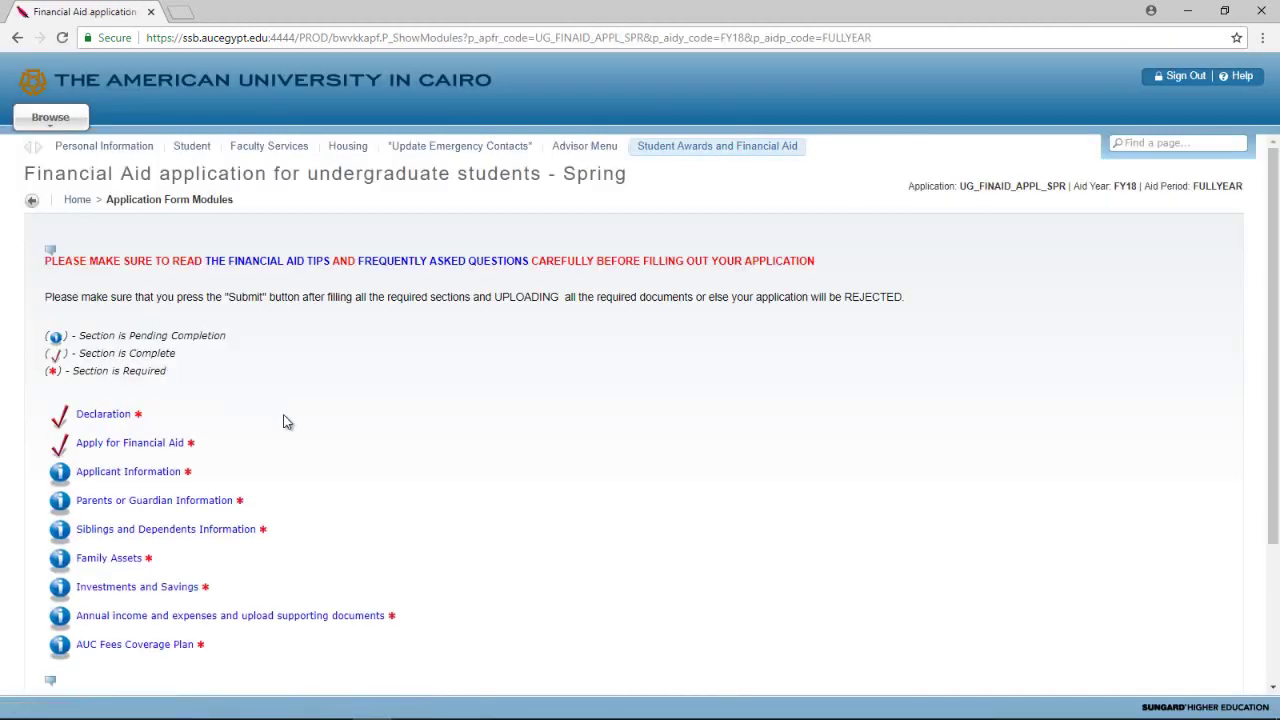
scroll(283, 421, "down", 1)
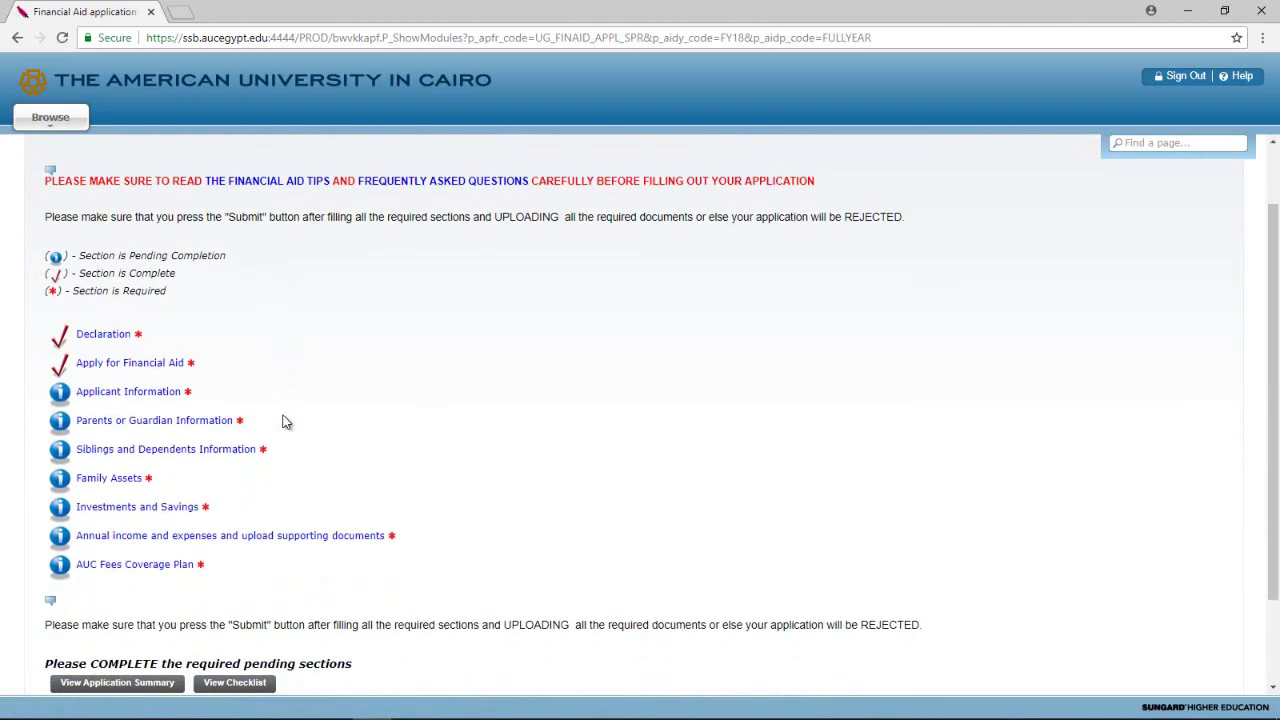
left_click(146, 364)
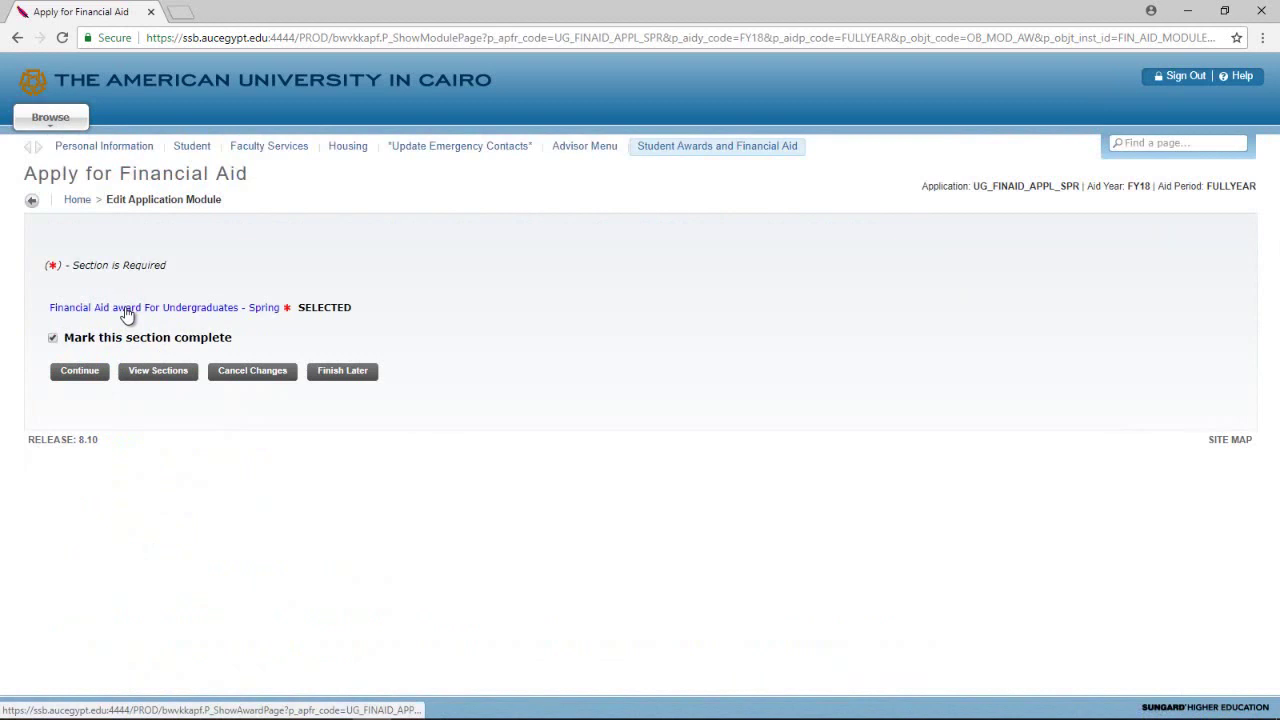
left_click(127, 309)
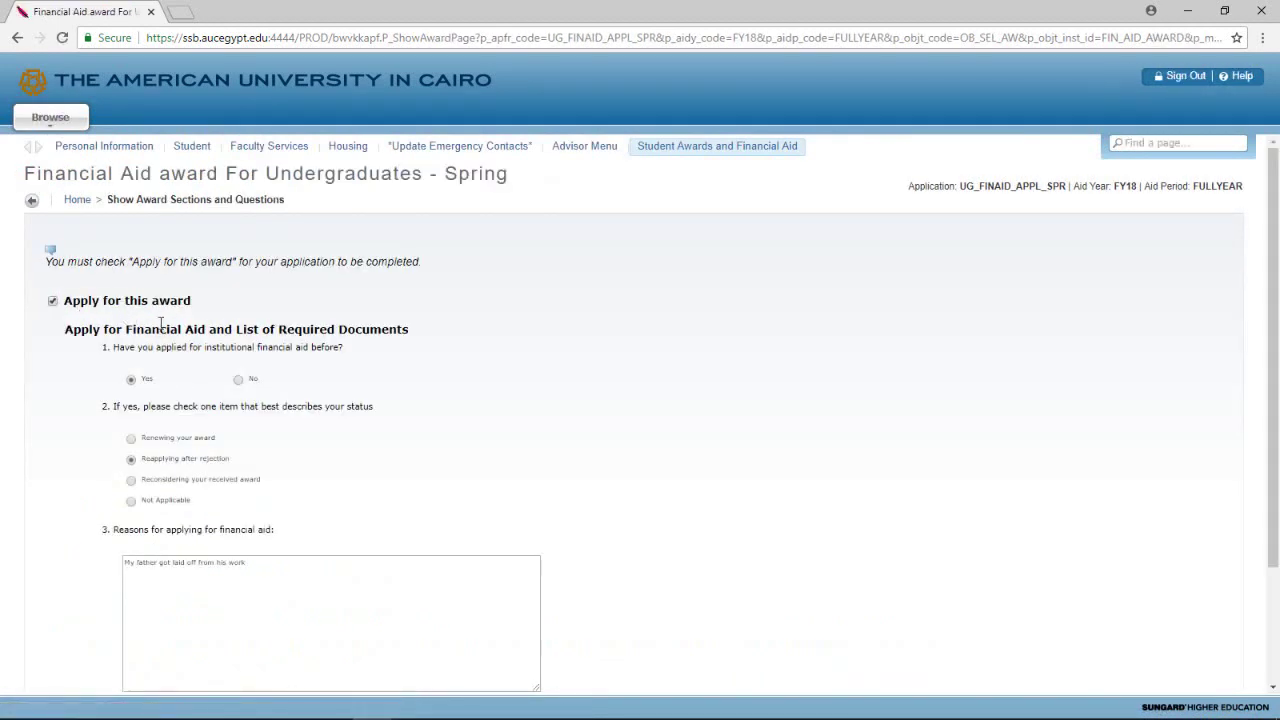
scroll(160, 322, "down", 3)
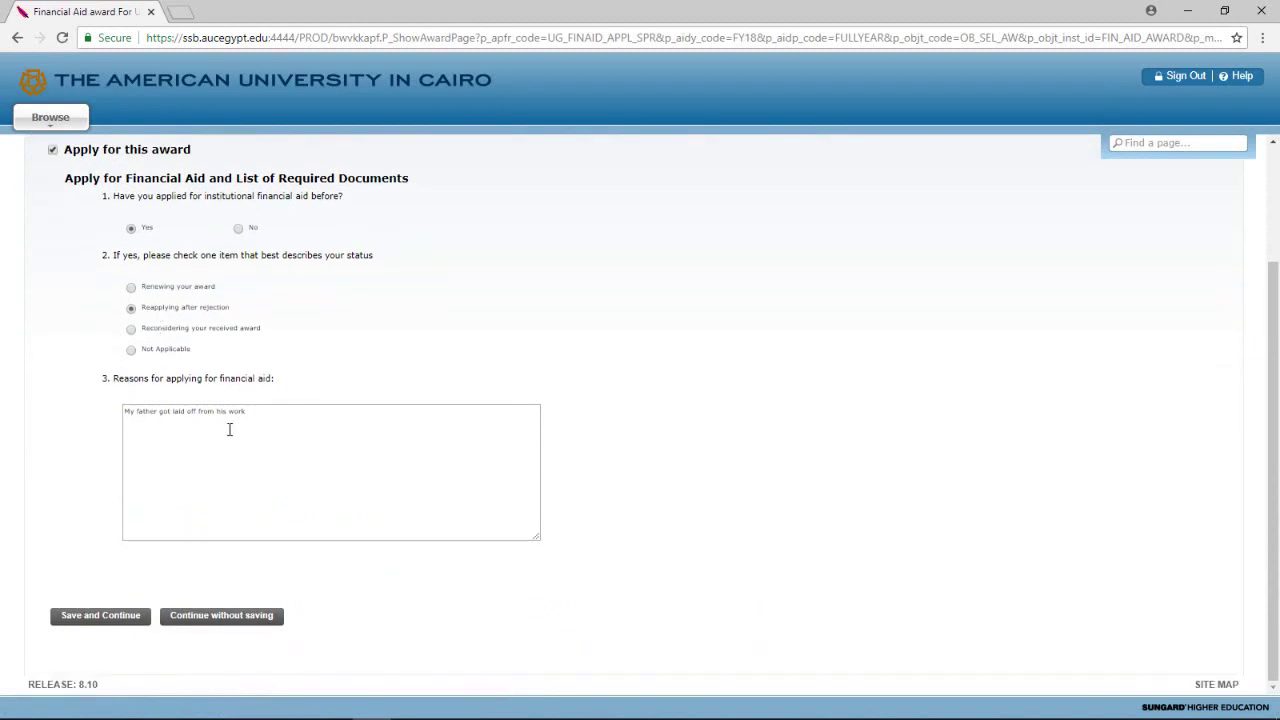
left_click(125, 620)
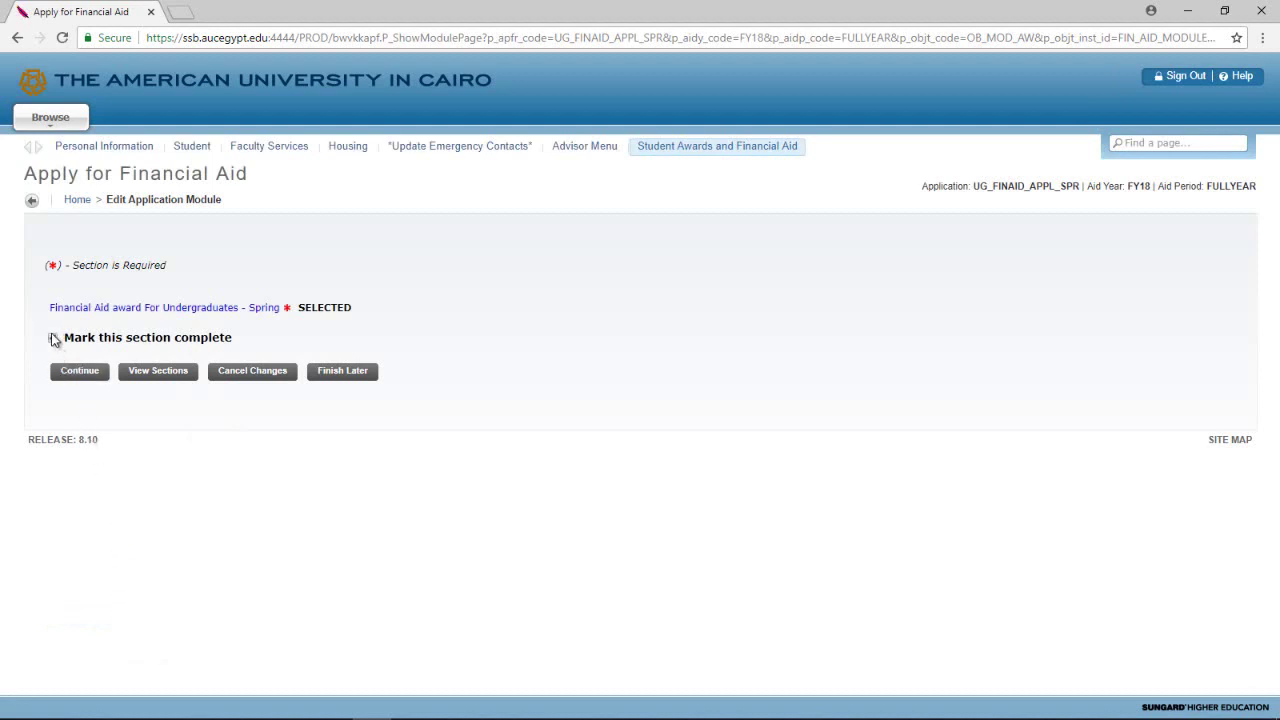
left_click(69, 372)
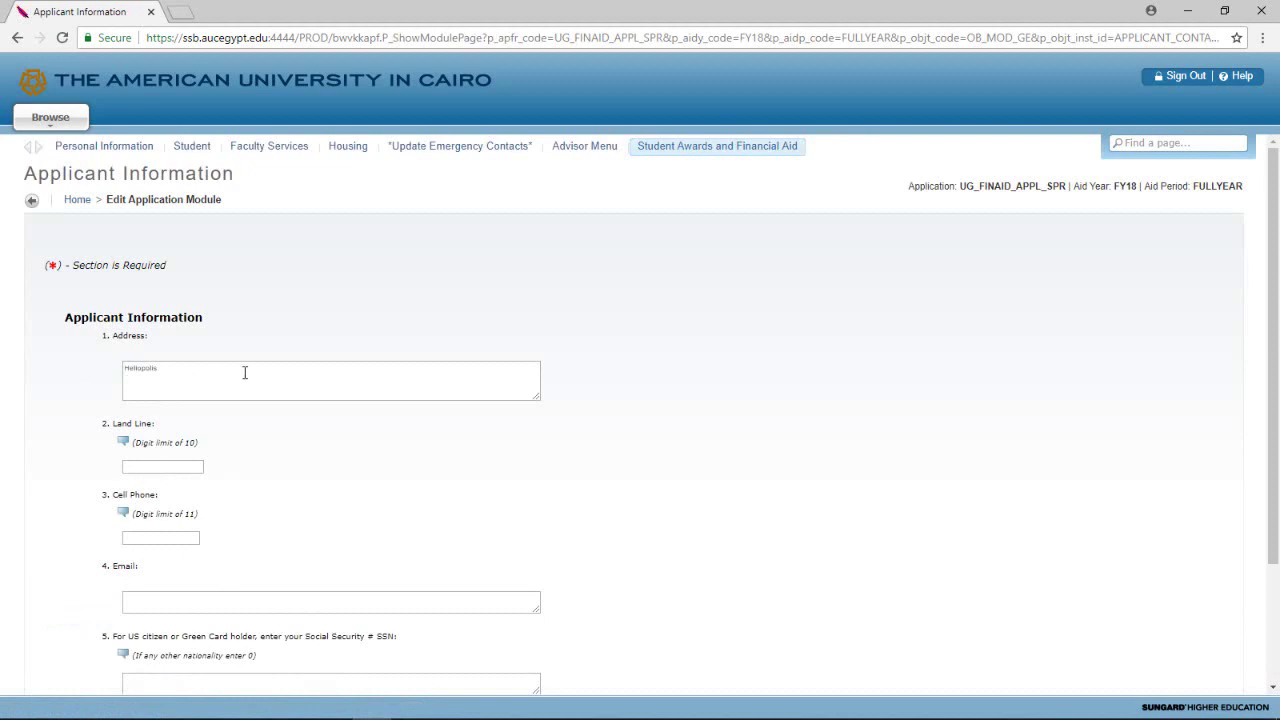
Mark Applicant Information complete, resubmit past the SSN error, and return to View Sections
scroll(272, 372, "down", 3)
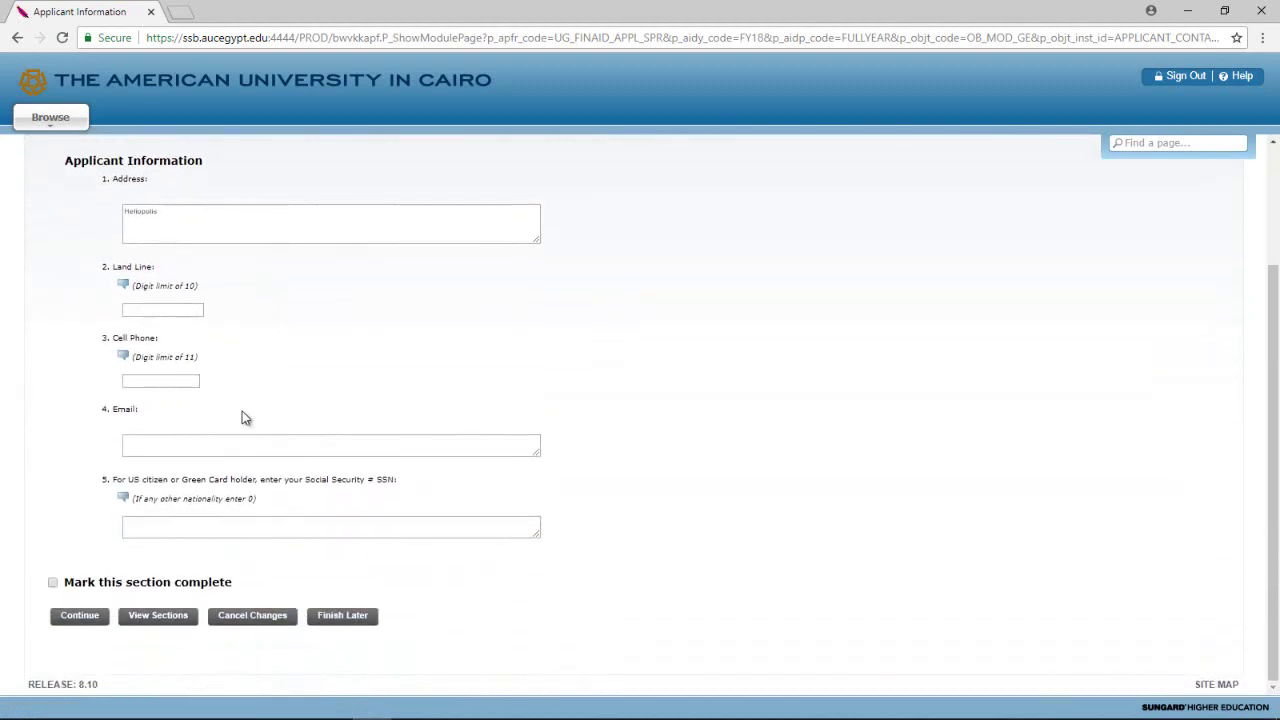
left_click(53, 583)
left_click(80, 616)
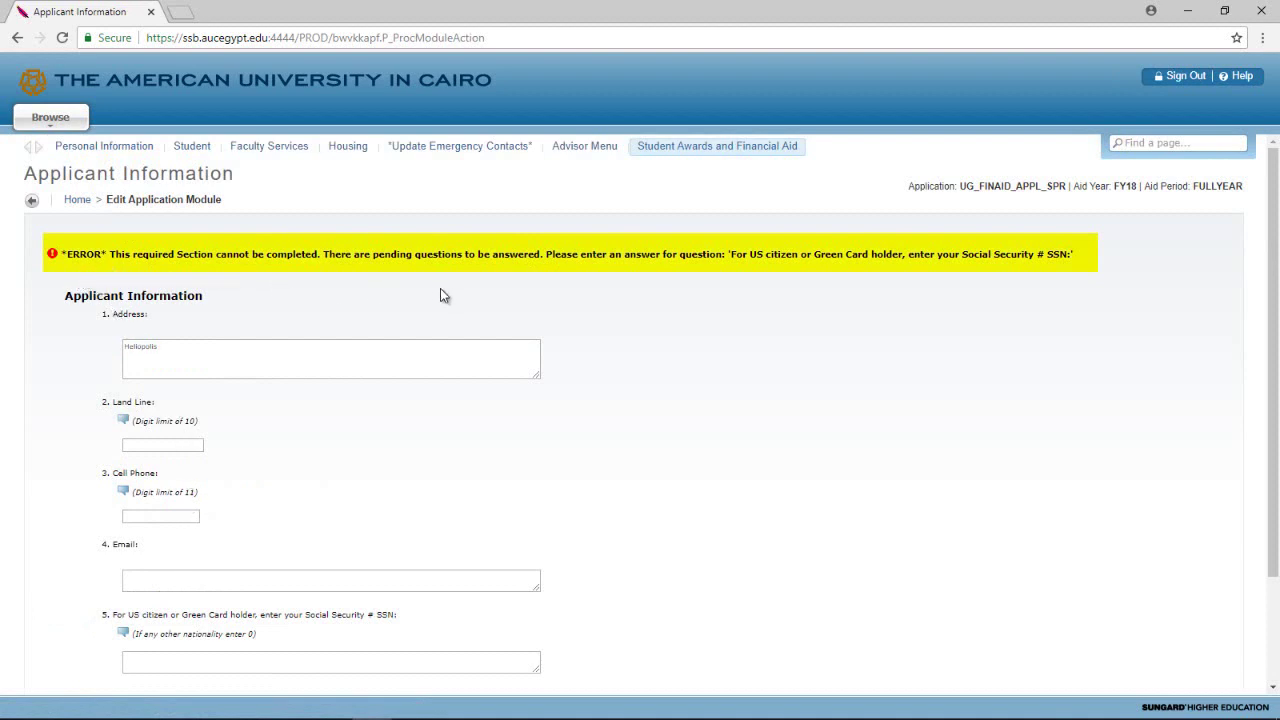
scroll(305, 530, "down", 1)
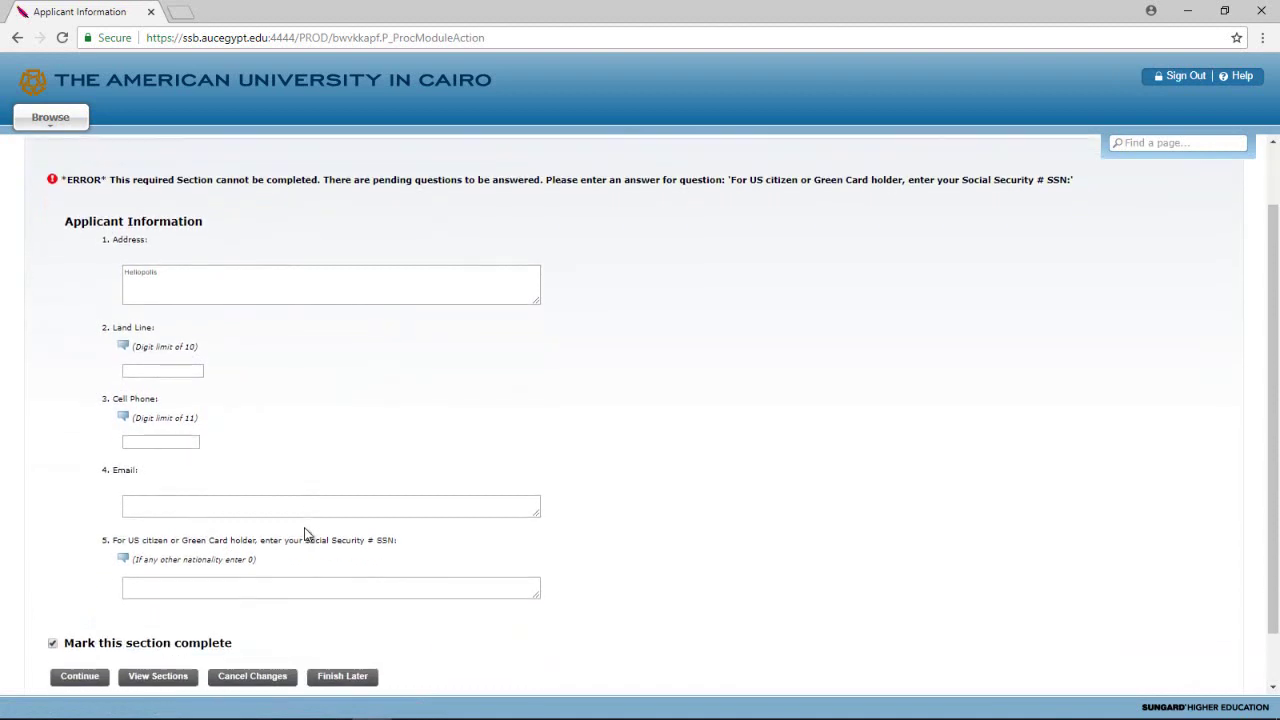
scroll(295, 510, "down", 1)
left_click(96, 612)
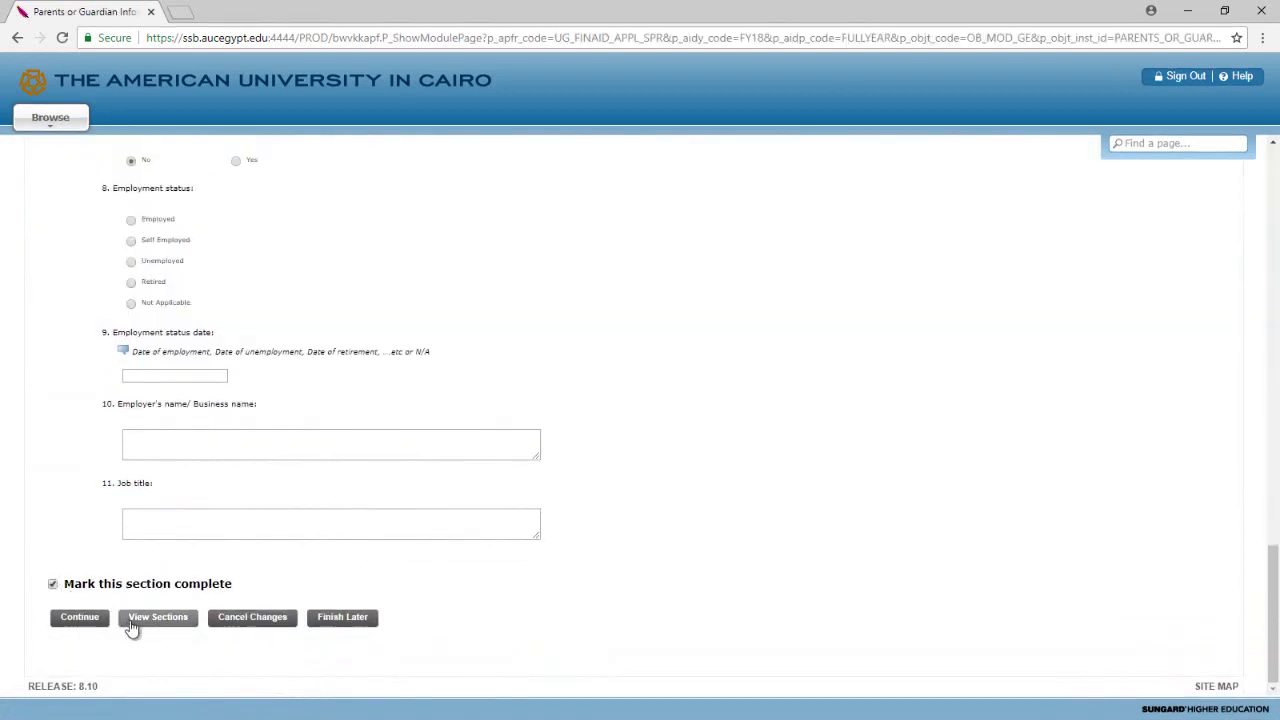
left_click(172, 622)
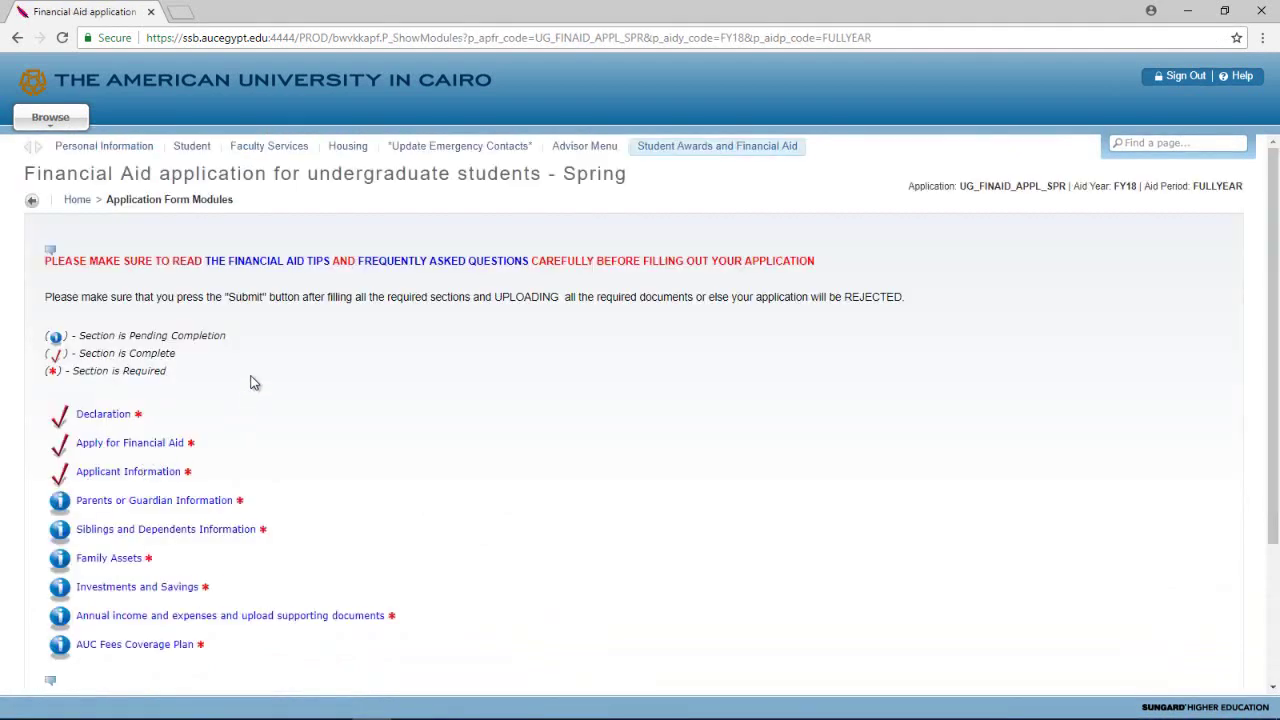
Open 'Annual income and expenses and upload supporting documents' and continue as Undergraduate
scroll(558, 460, "down", 2)
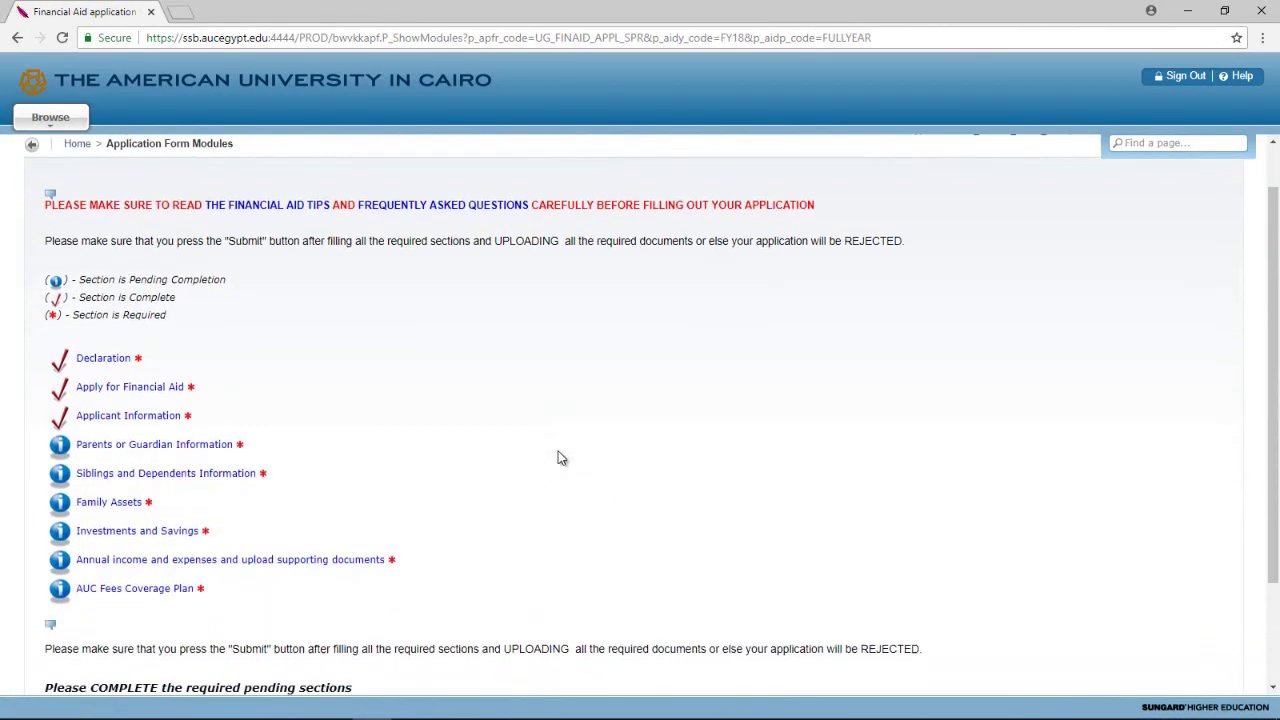
scroll(140, 525, "down", 2)
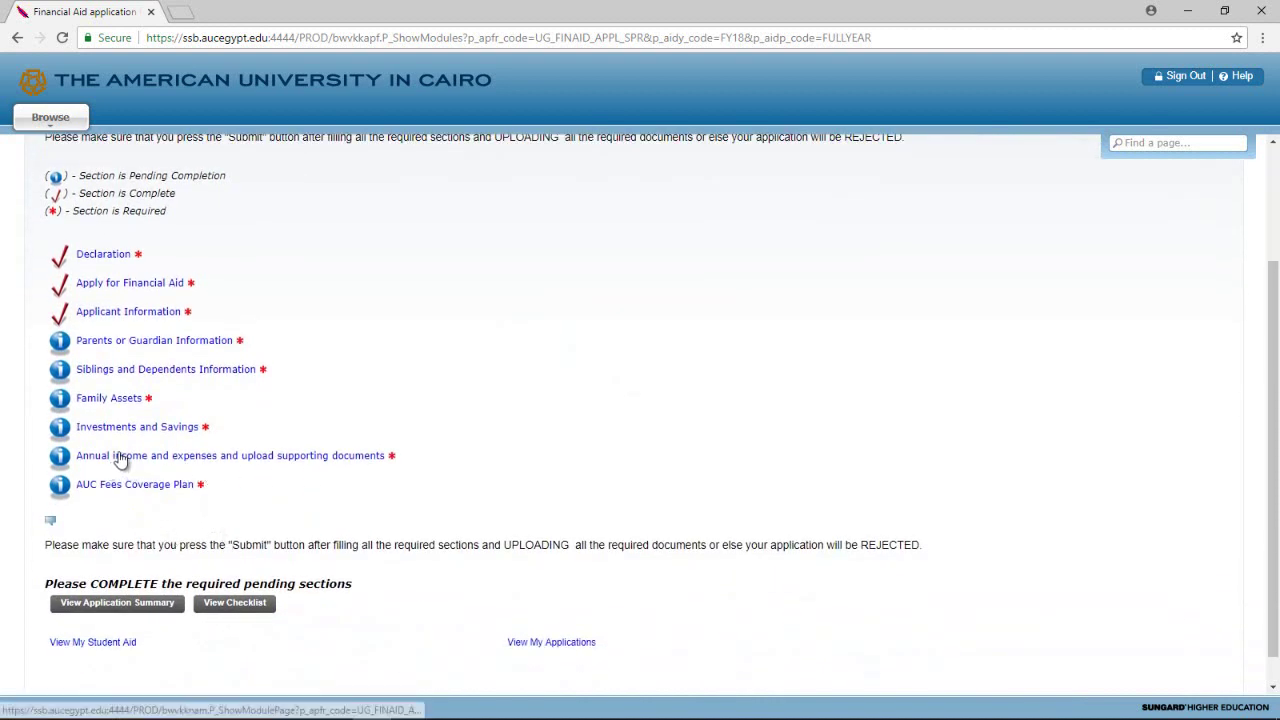
left_click(264, 458)
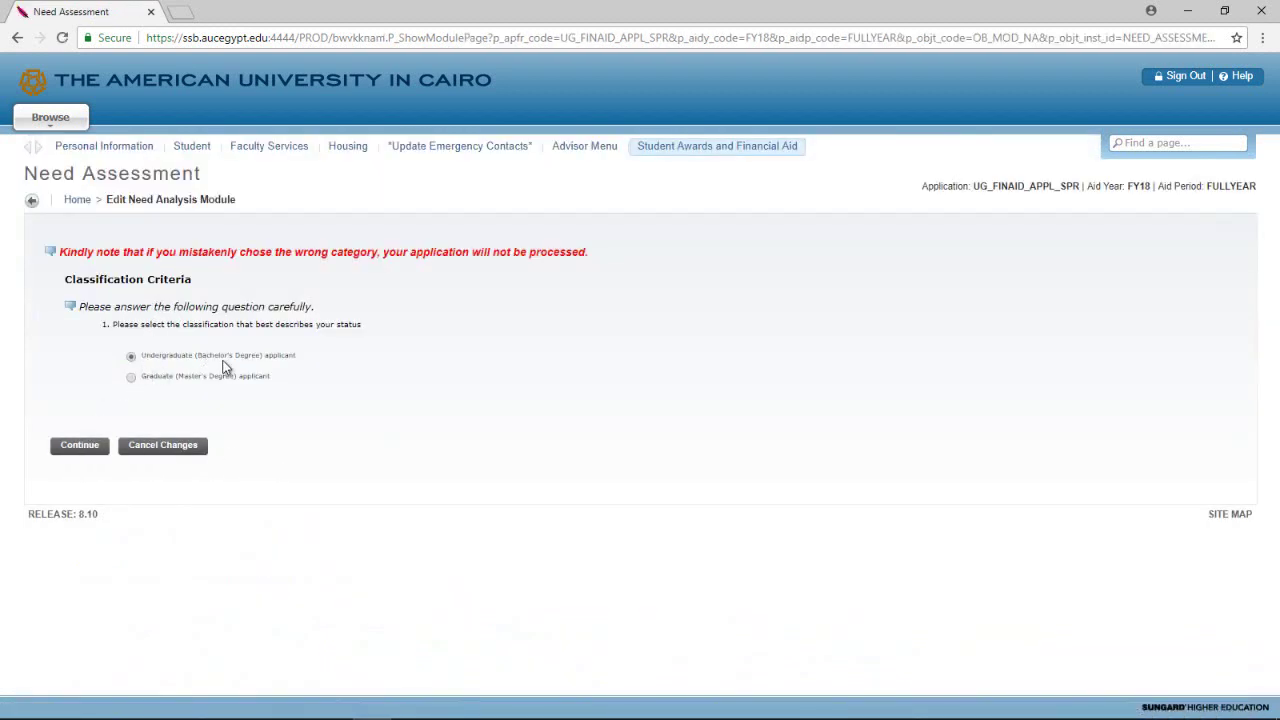
left_click(85, 452)
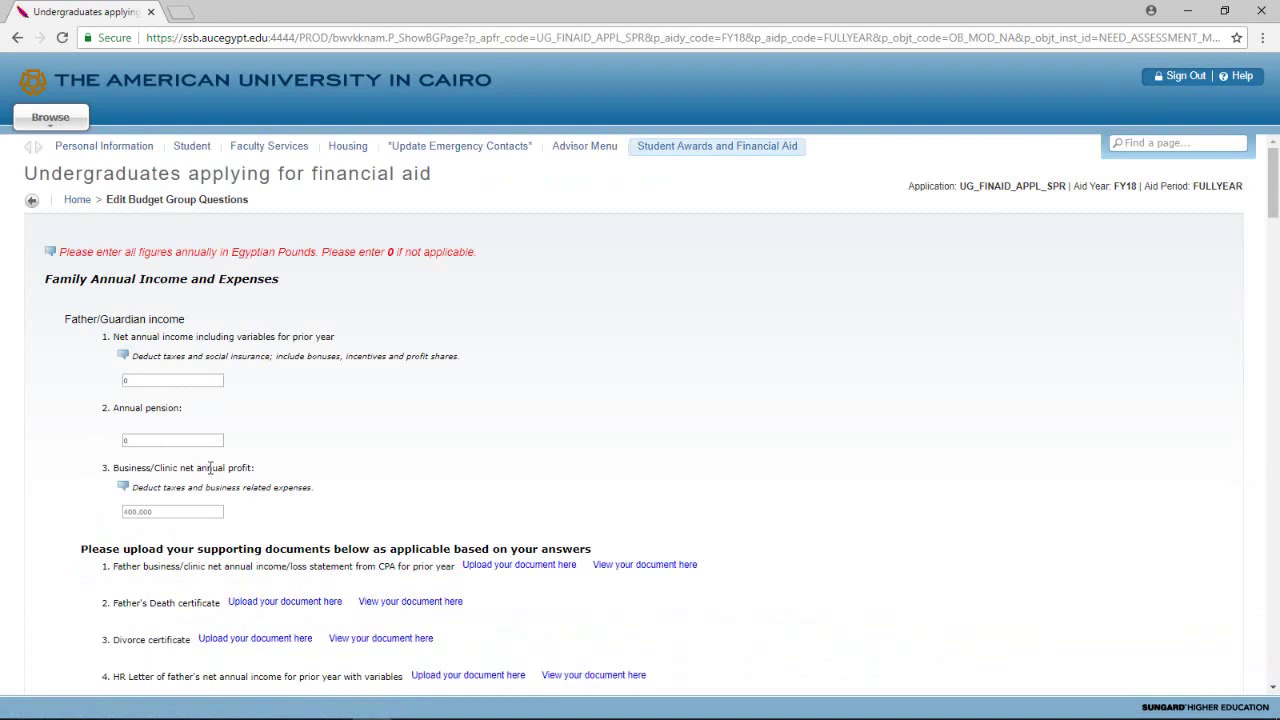
scroll(210, 468, "down", 1)
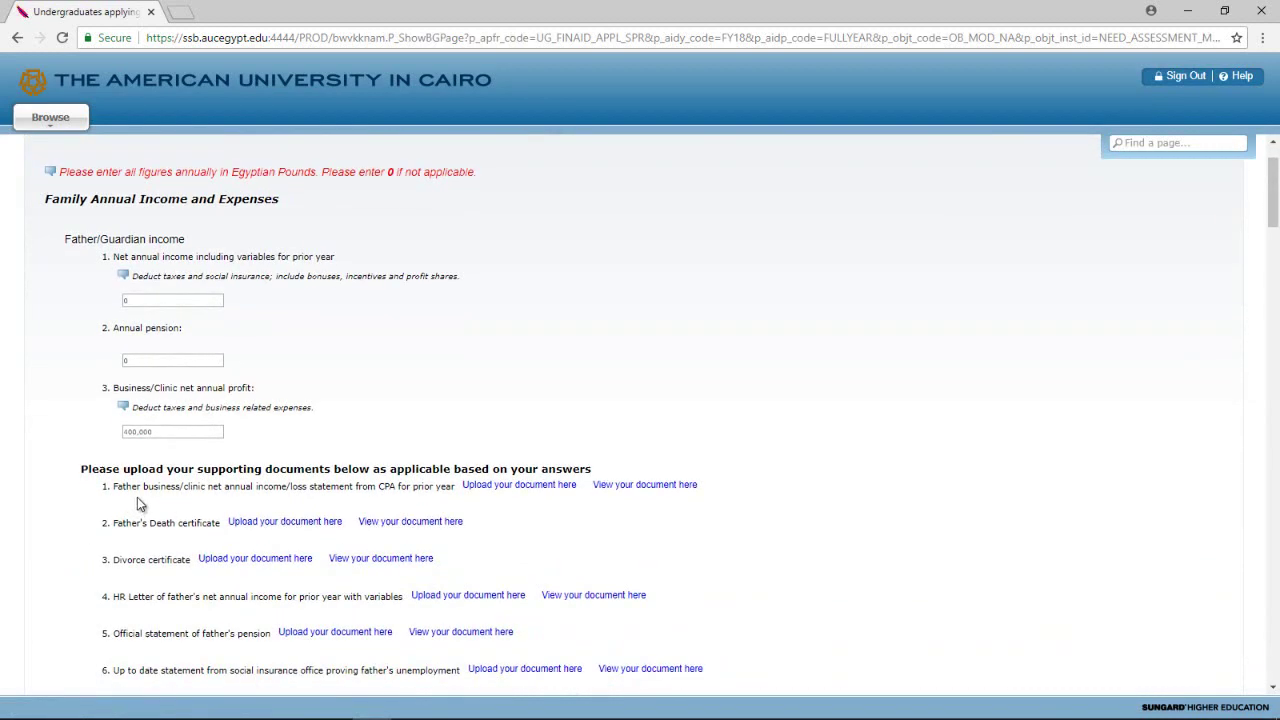
Upload CPA Letter.png for the father's business/clinic income statement and save it as SUBM
left_click(530, 486)
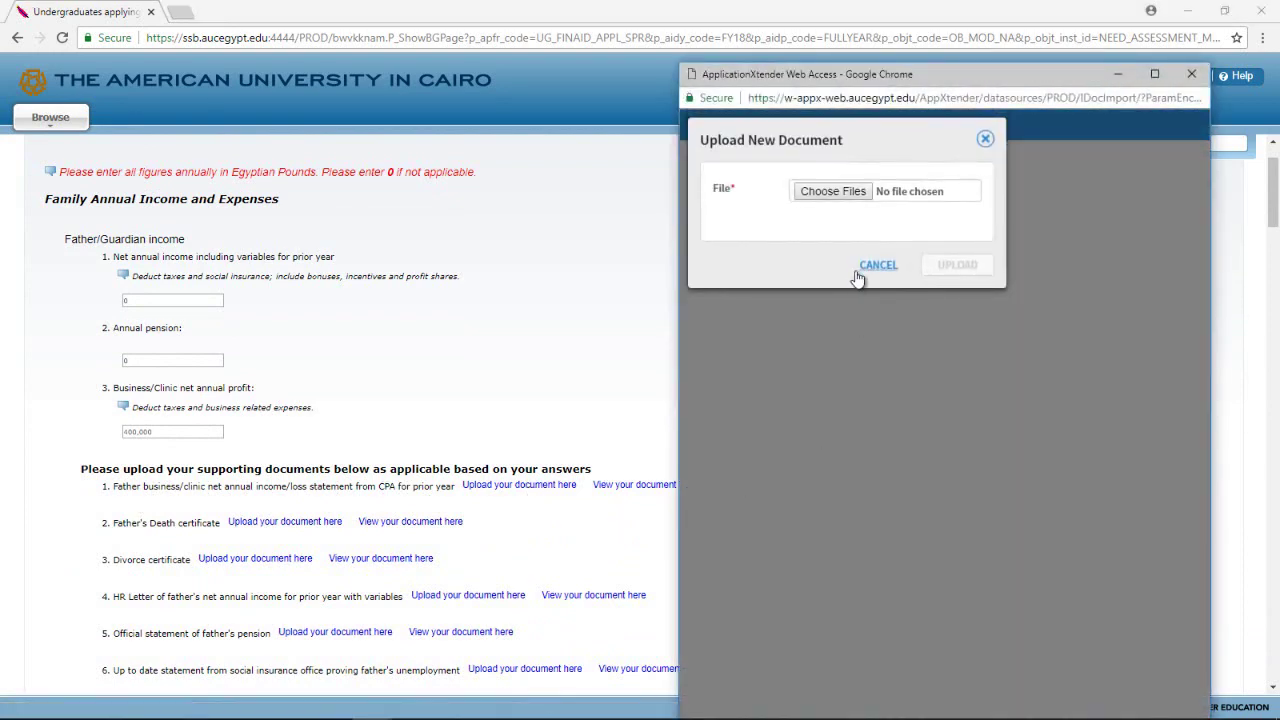
left_click(836, 191)
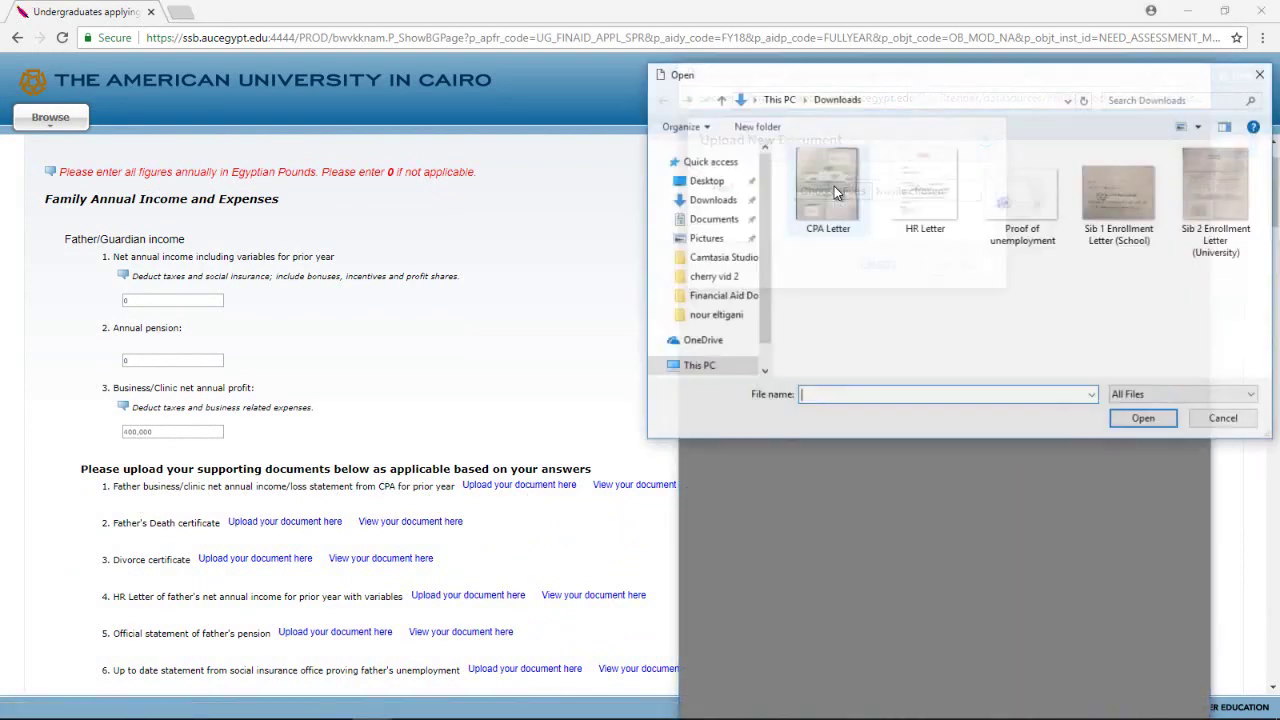
double_click(842, 203)
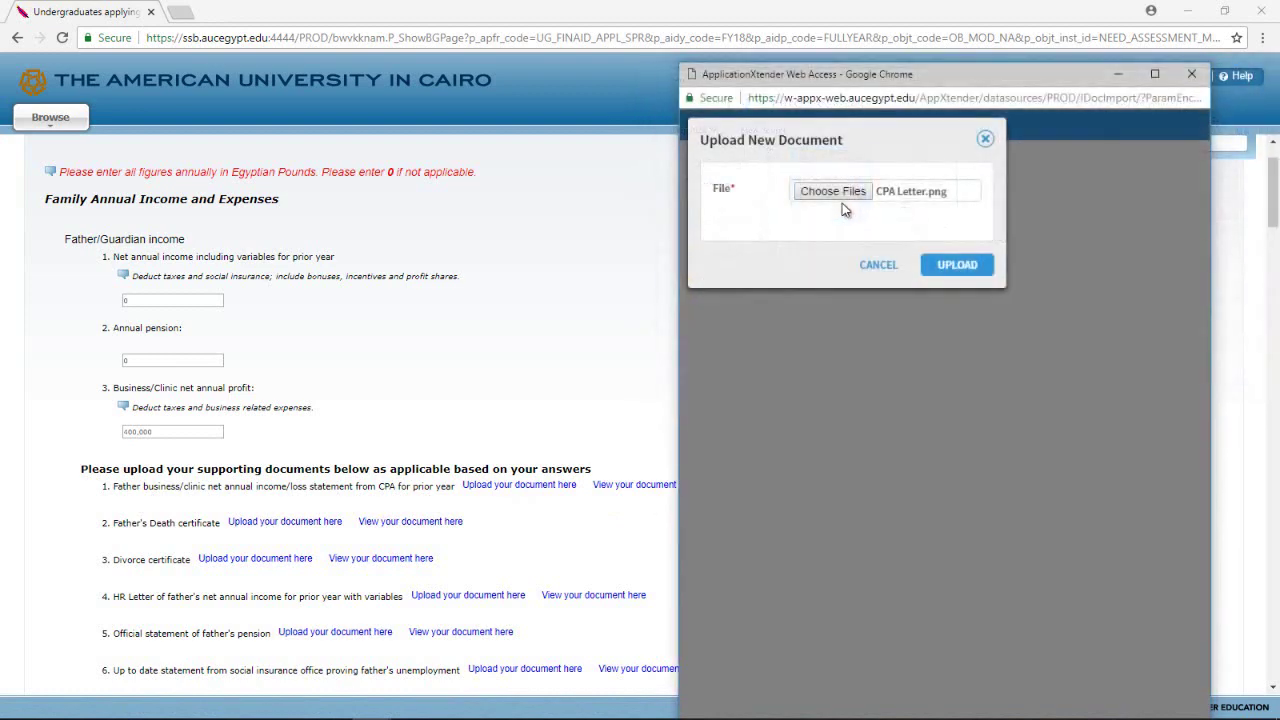
left_click(933, 265)
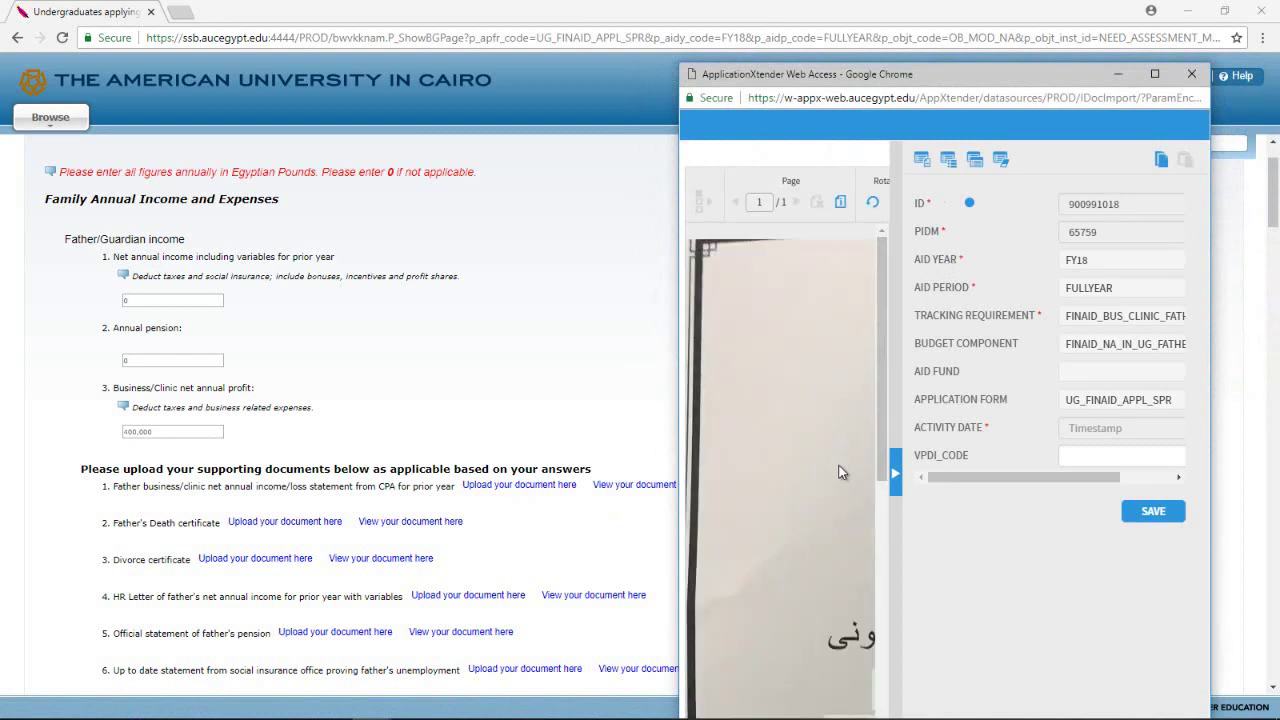
left_click(1163, 515)
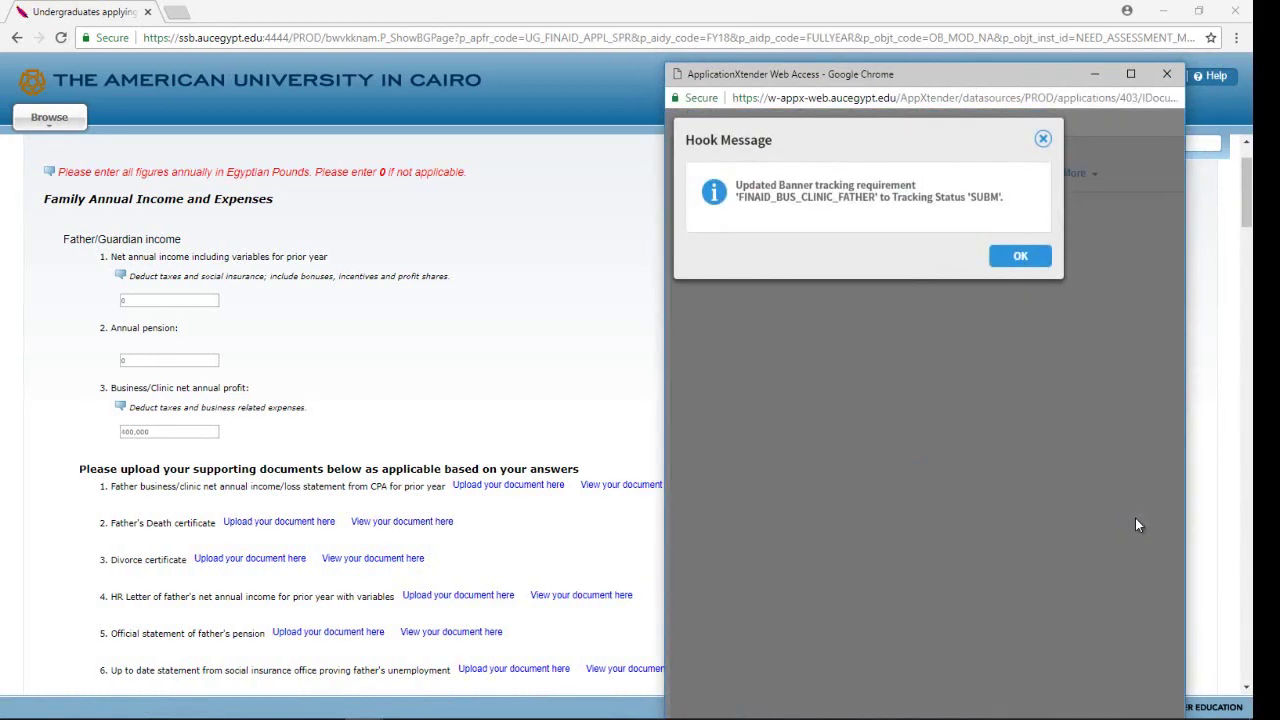
left_click(1013, 257)
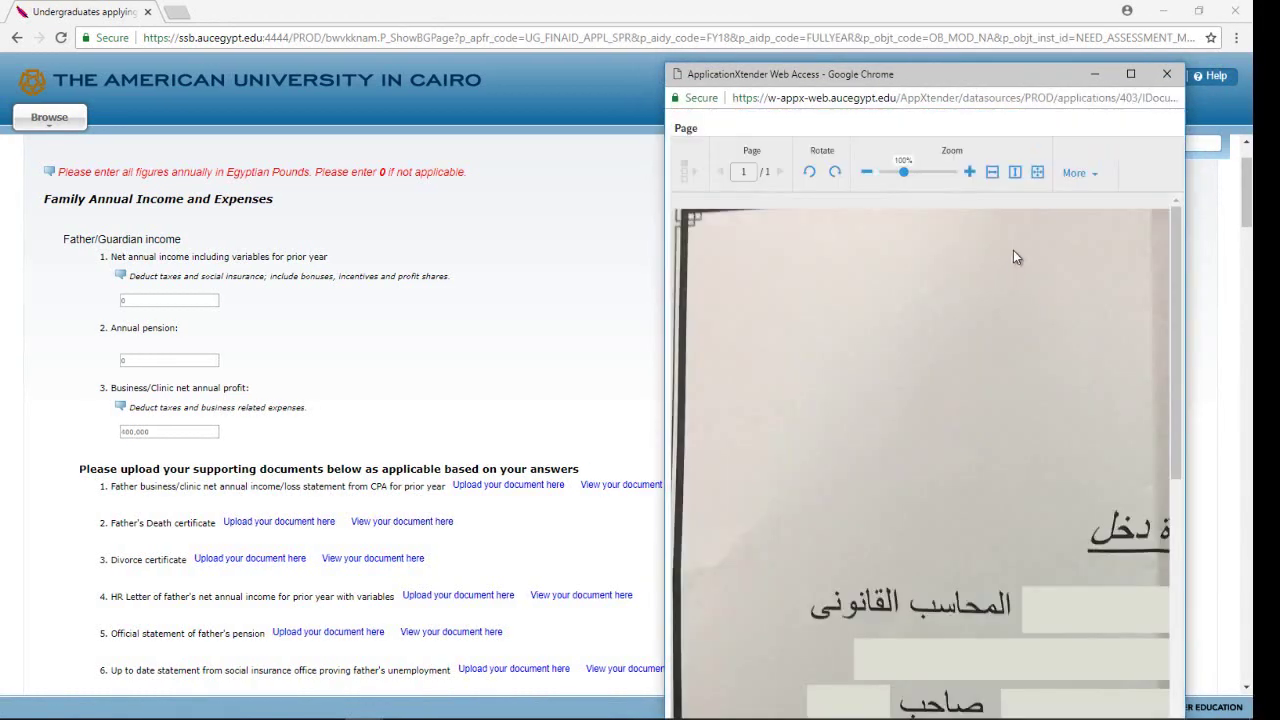
Maximize the document viewer and zoom out to show the whole CPA Letter page
left_click(1130, 77)
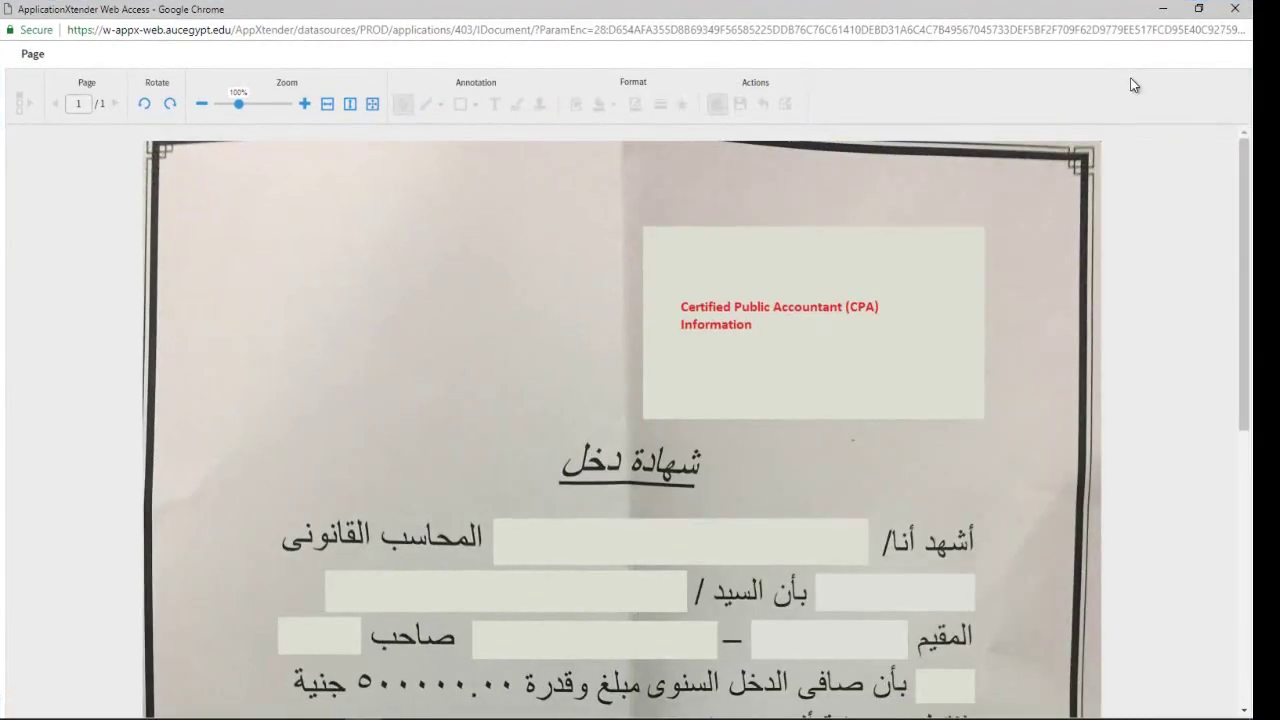
left_click(207, 107)
left_click(209, 108)
left_click(211, 109)
left_click(203, 104)
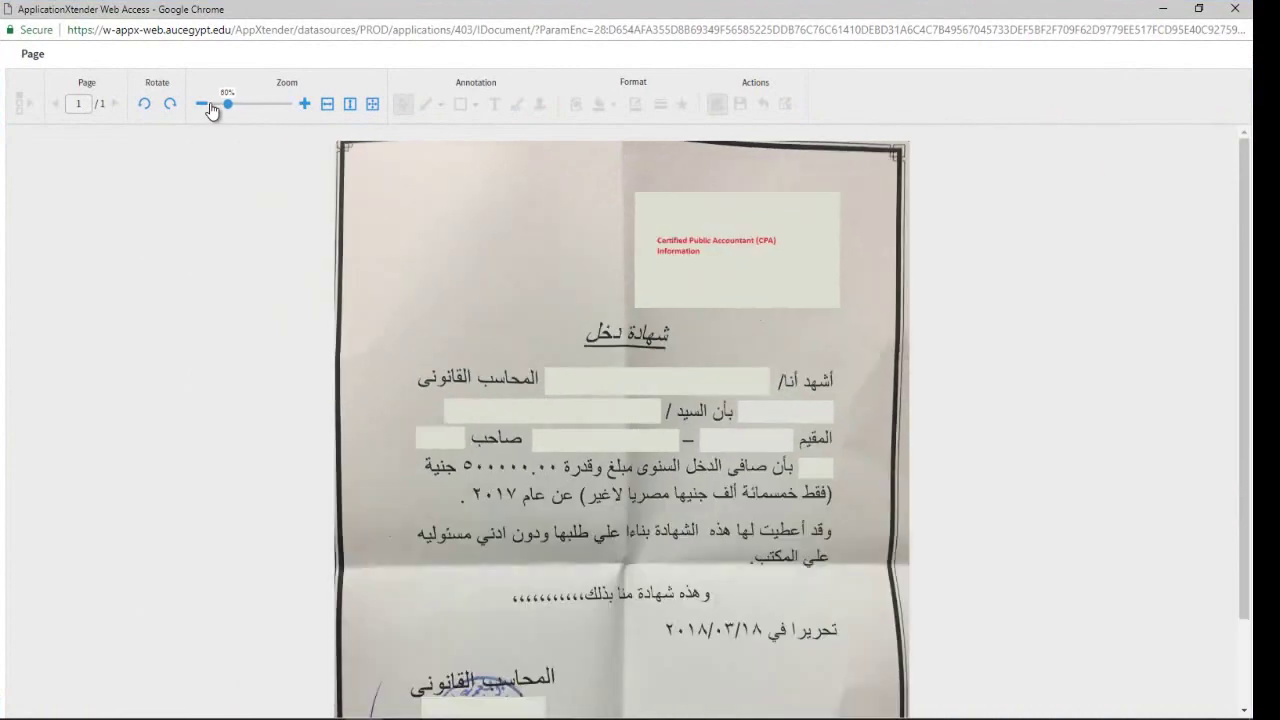
left_click(211, 109)
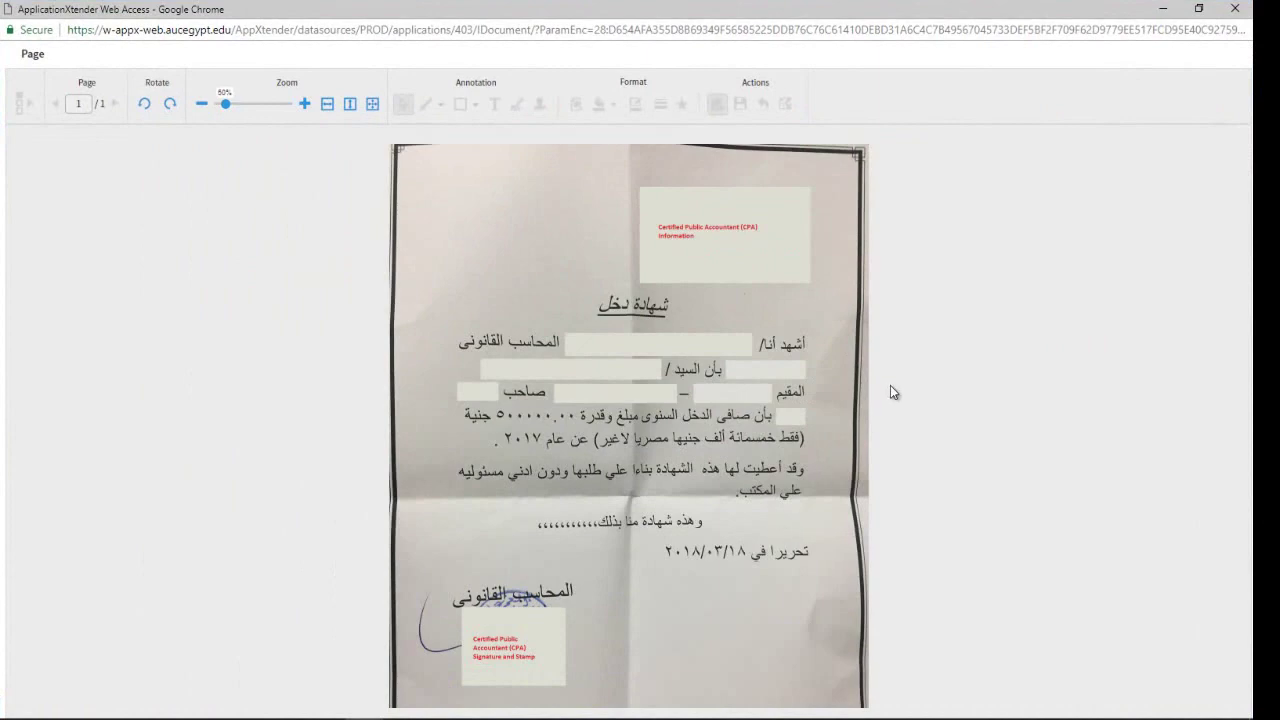
Re-upload CPA Letter.png for item 1; dismiss the duplicate-key error and close the upload window
left_click(1235, 8)
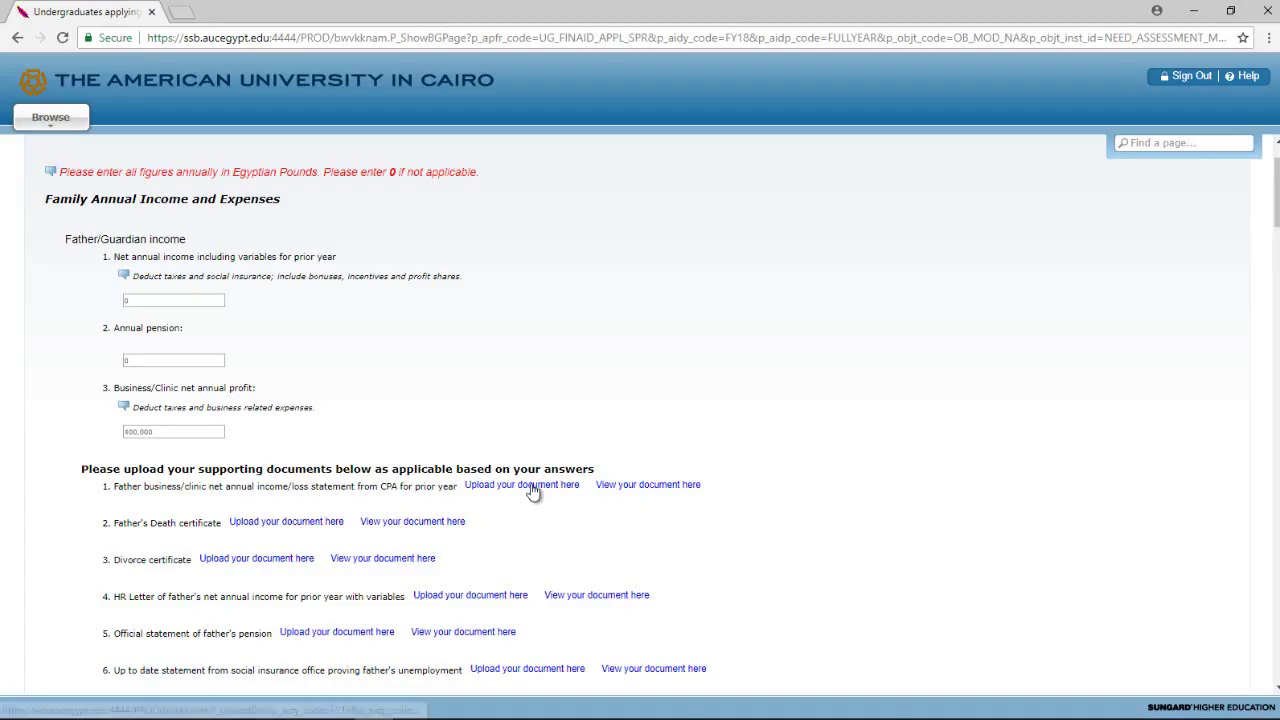
left_click(531, 488)
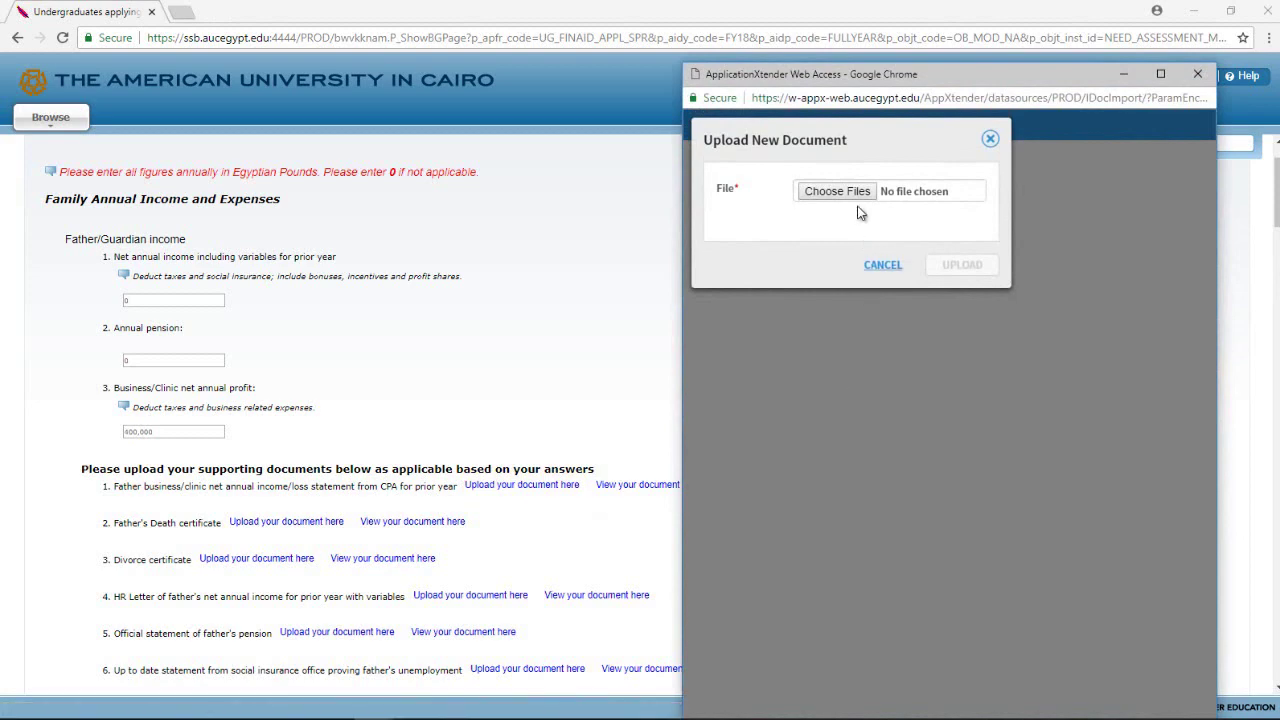
left_click(840, 192)
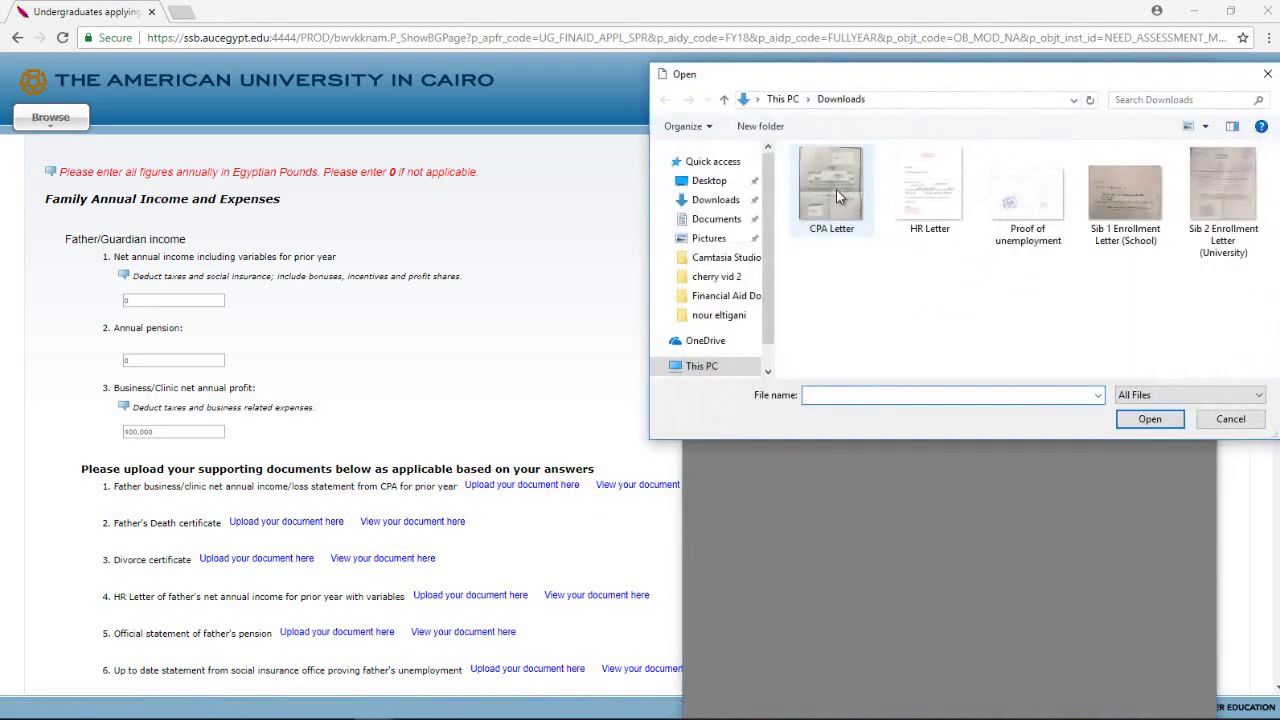
double_click(846, 203)
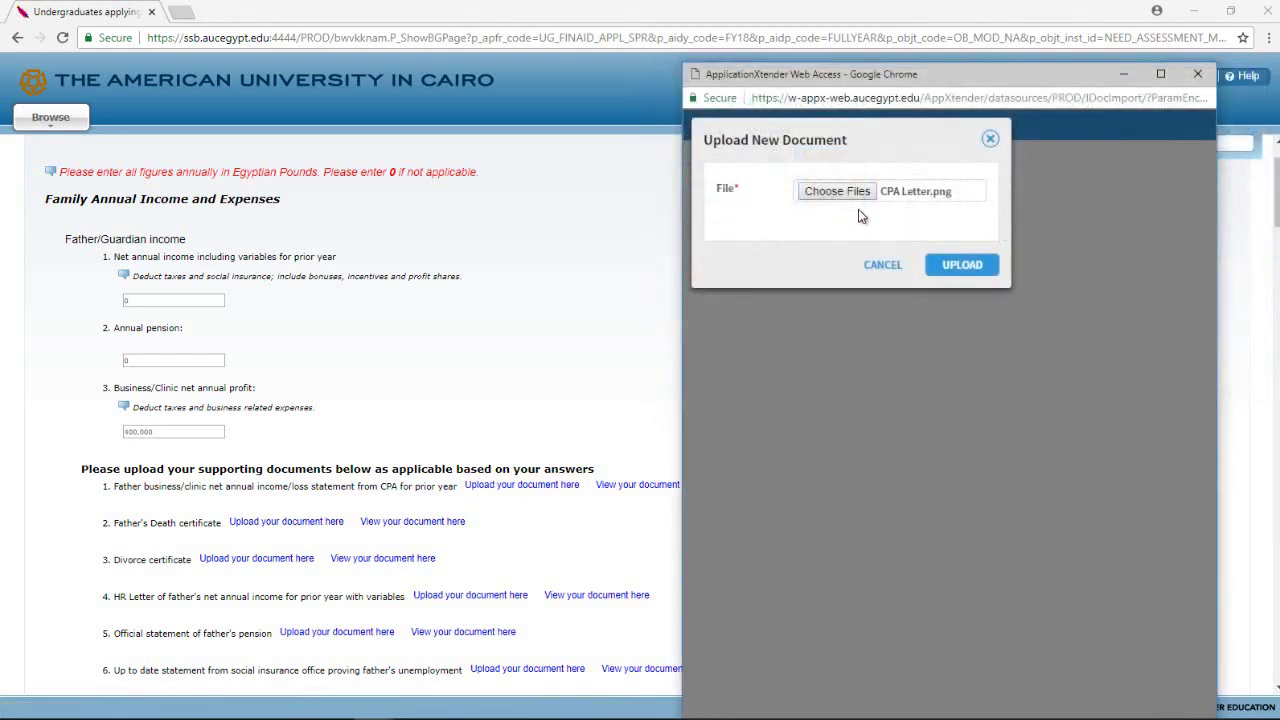
left_click(949, 266)
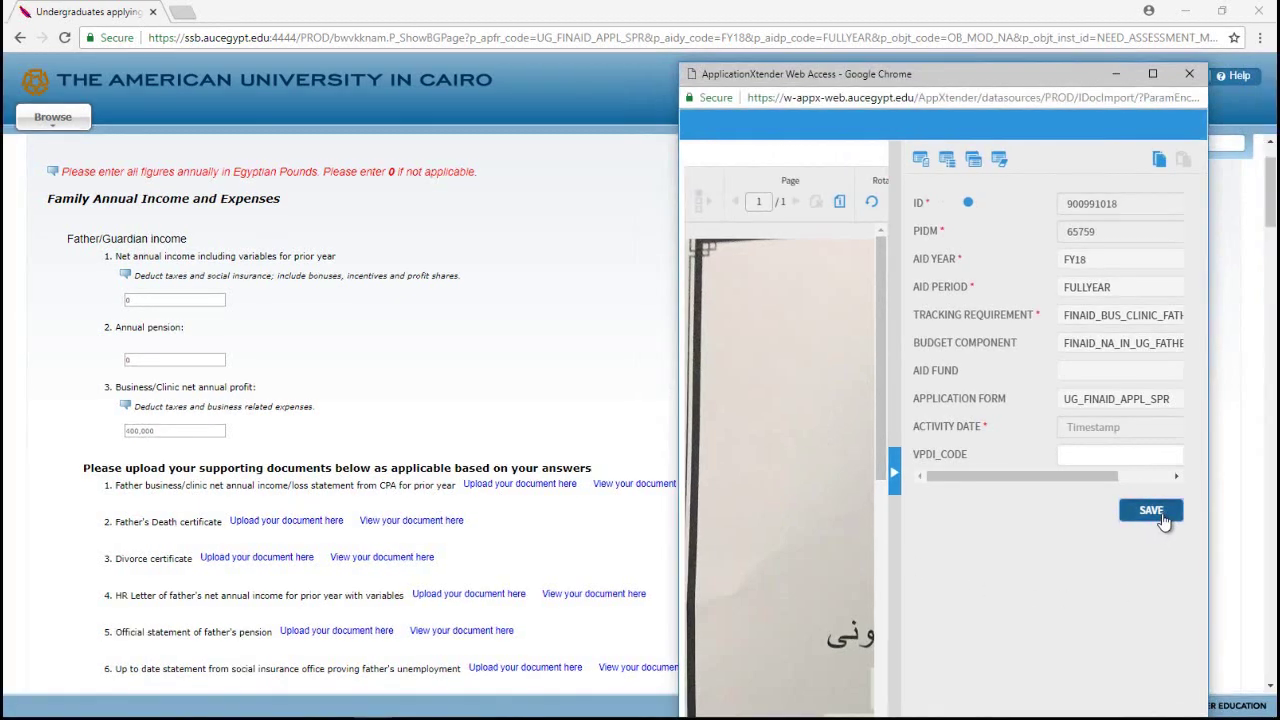
left_click(1163, 518)
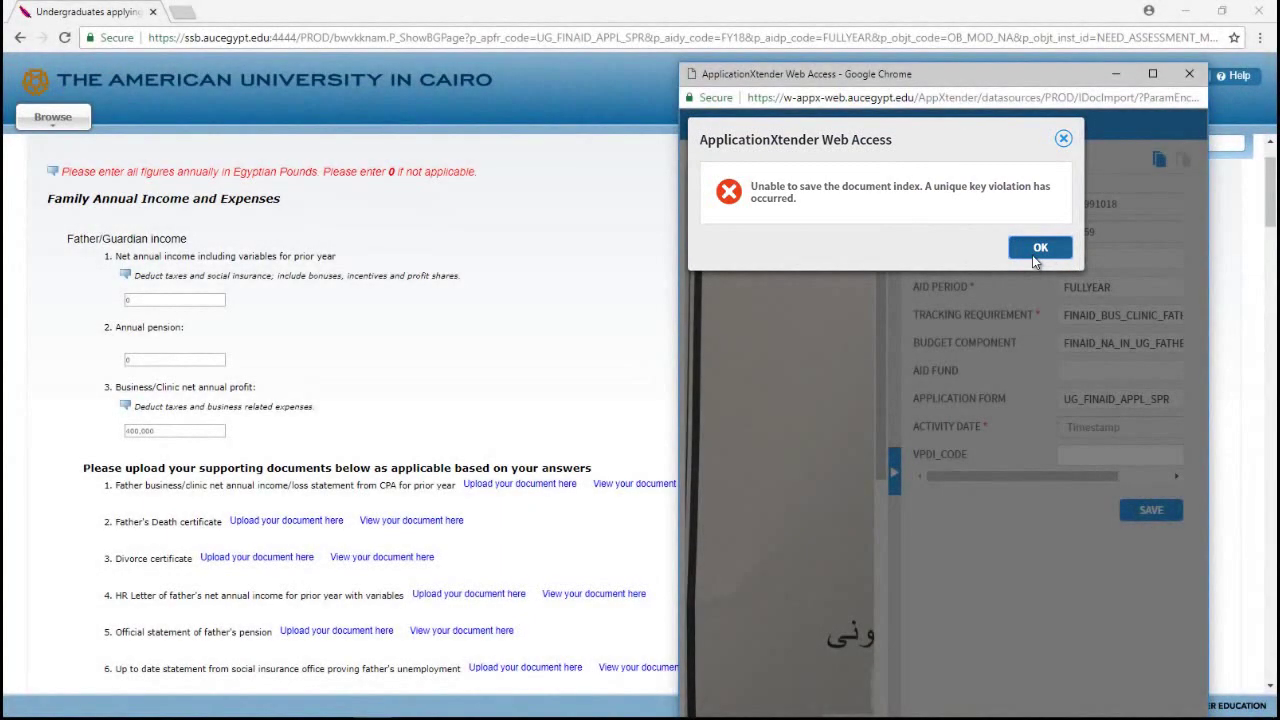
left_click(1038, 251)
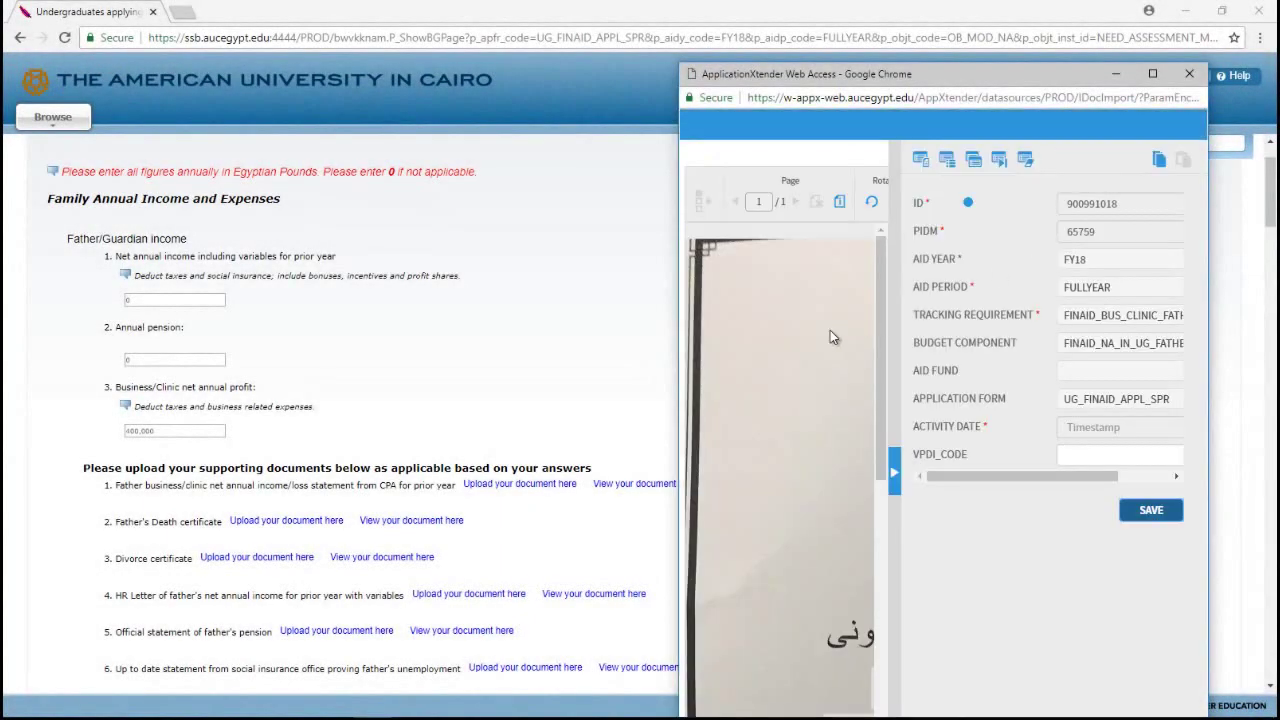
left_click(1189, 73)
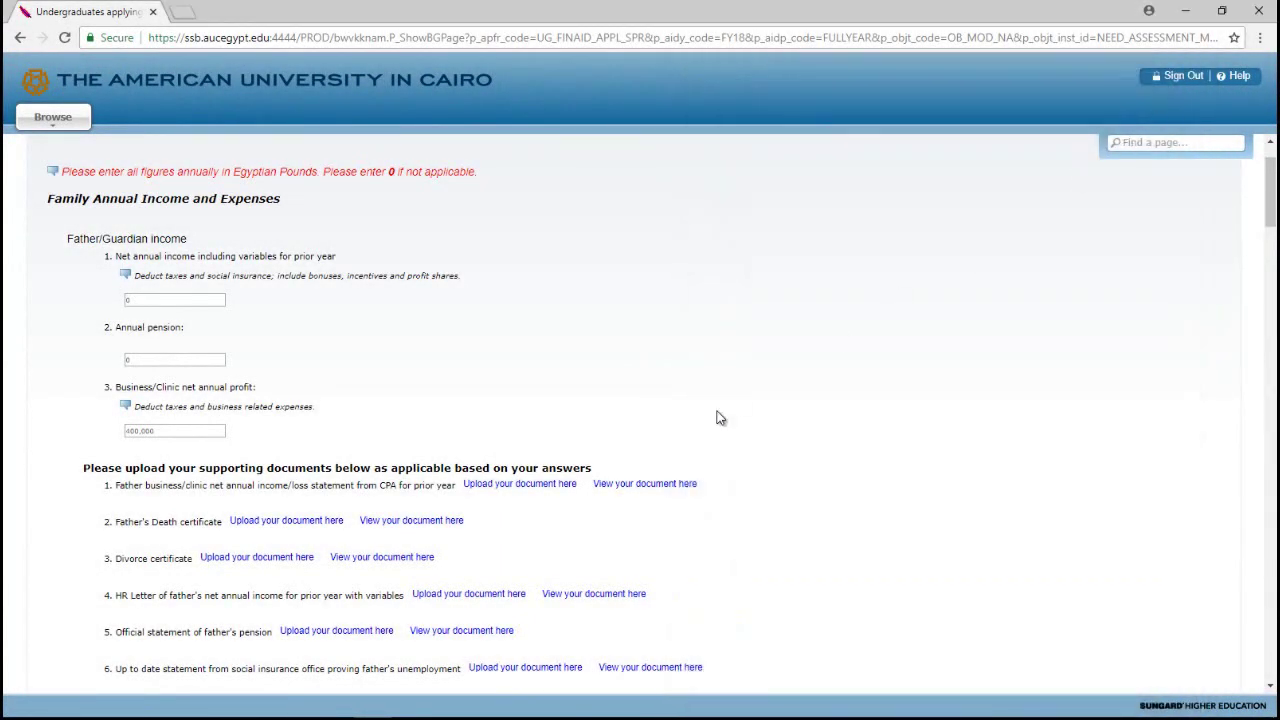
Delete the CPA Letter from item 1's document via Document > Delete Document, confirming both messages
left_click(628, 488)
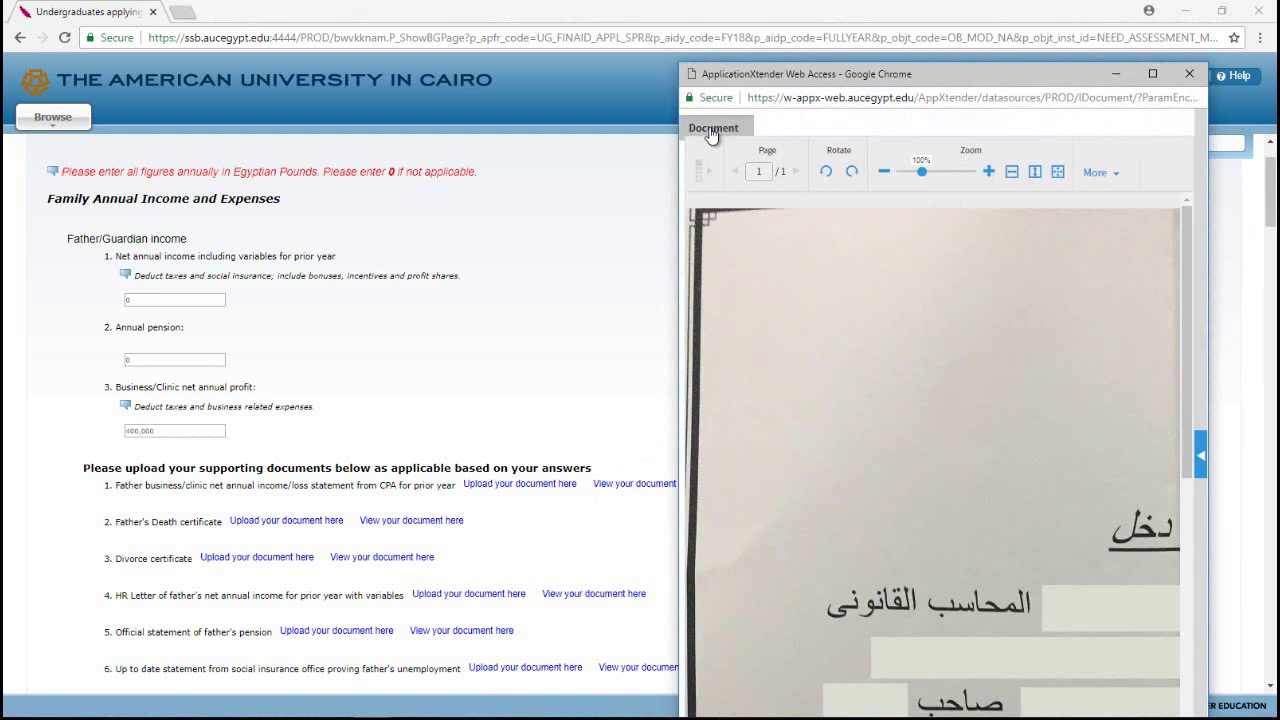
left_click(1153, 74)
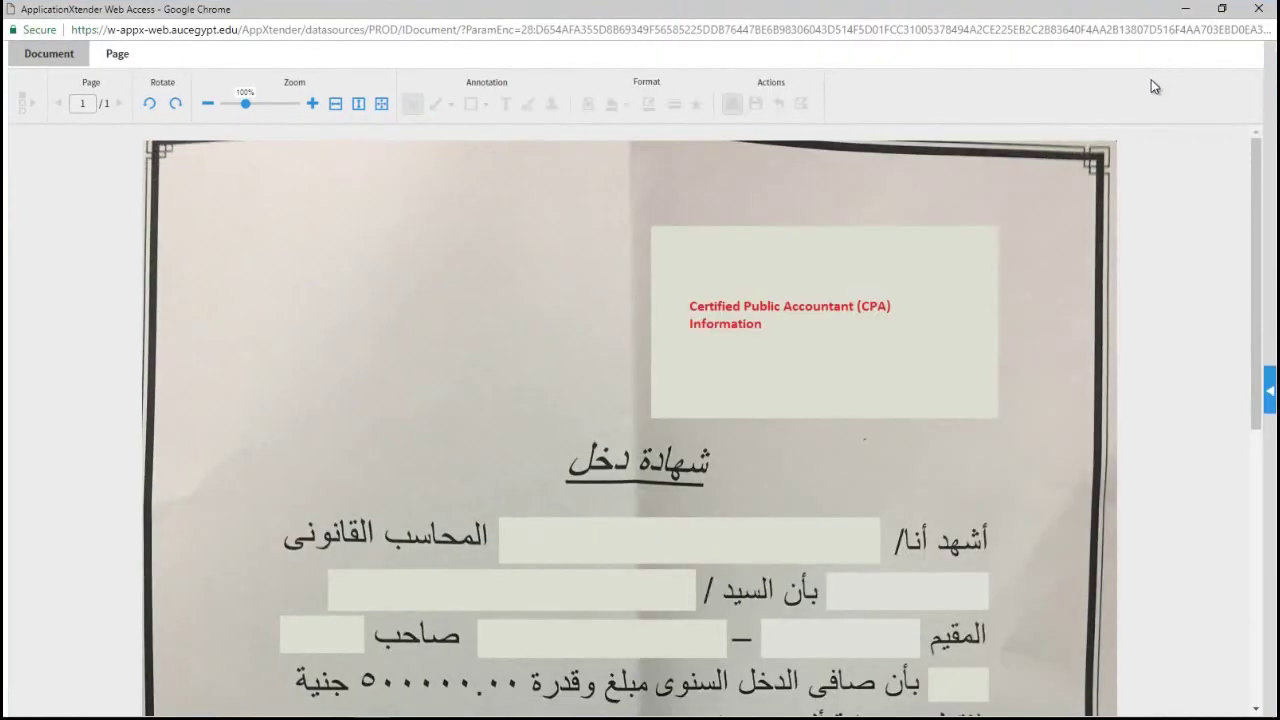
left_click(73, 58)
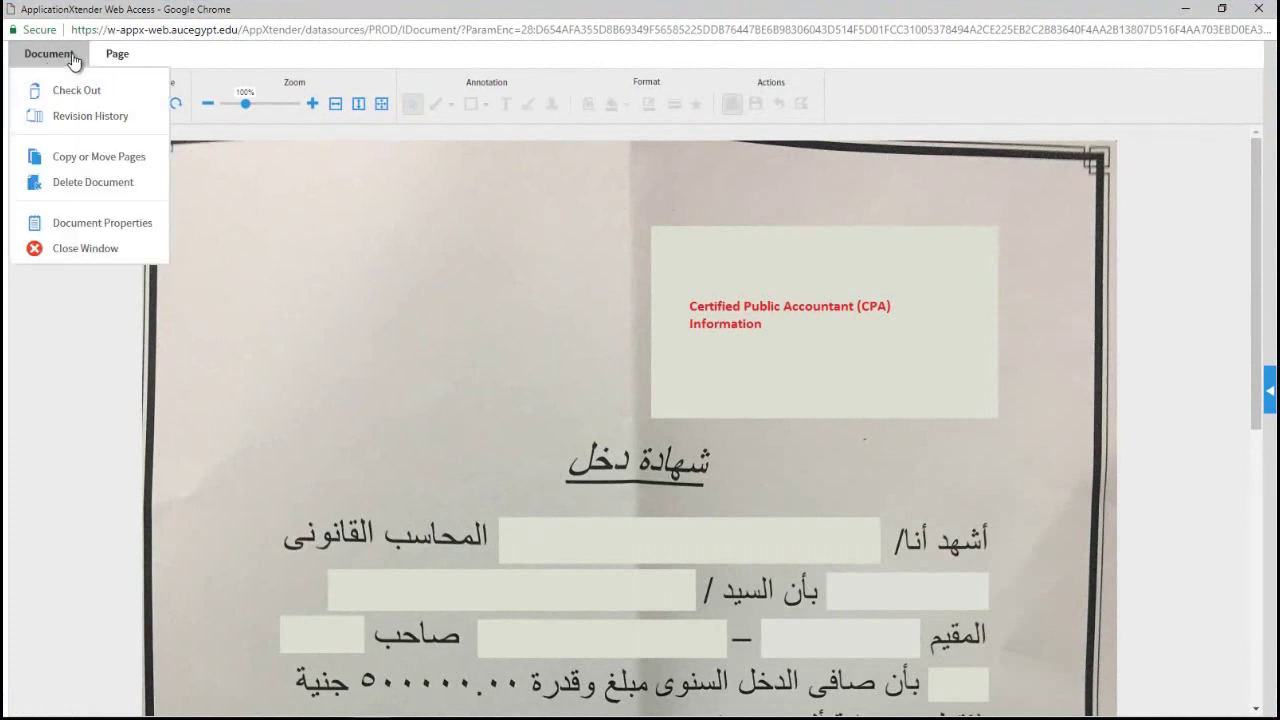
left_click(63, 185)
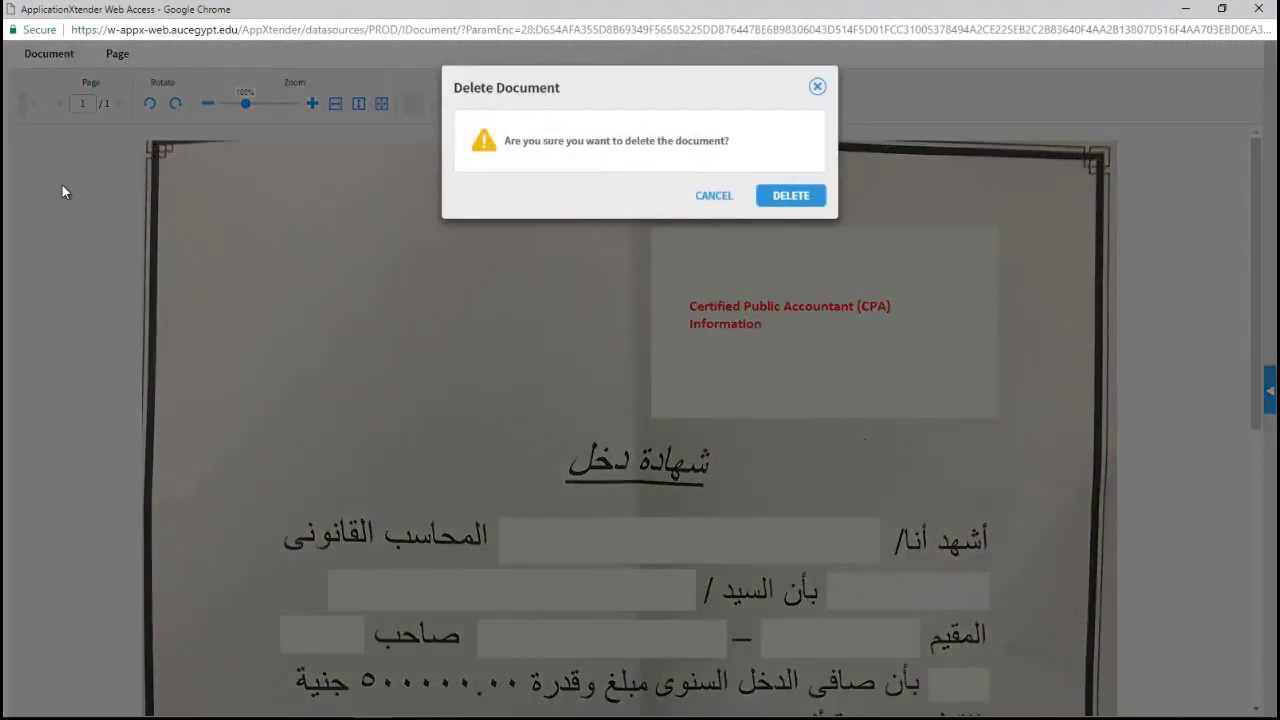
left_click(789, 198)
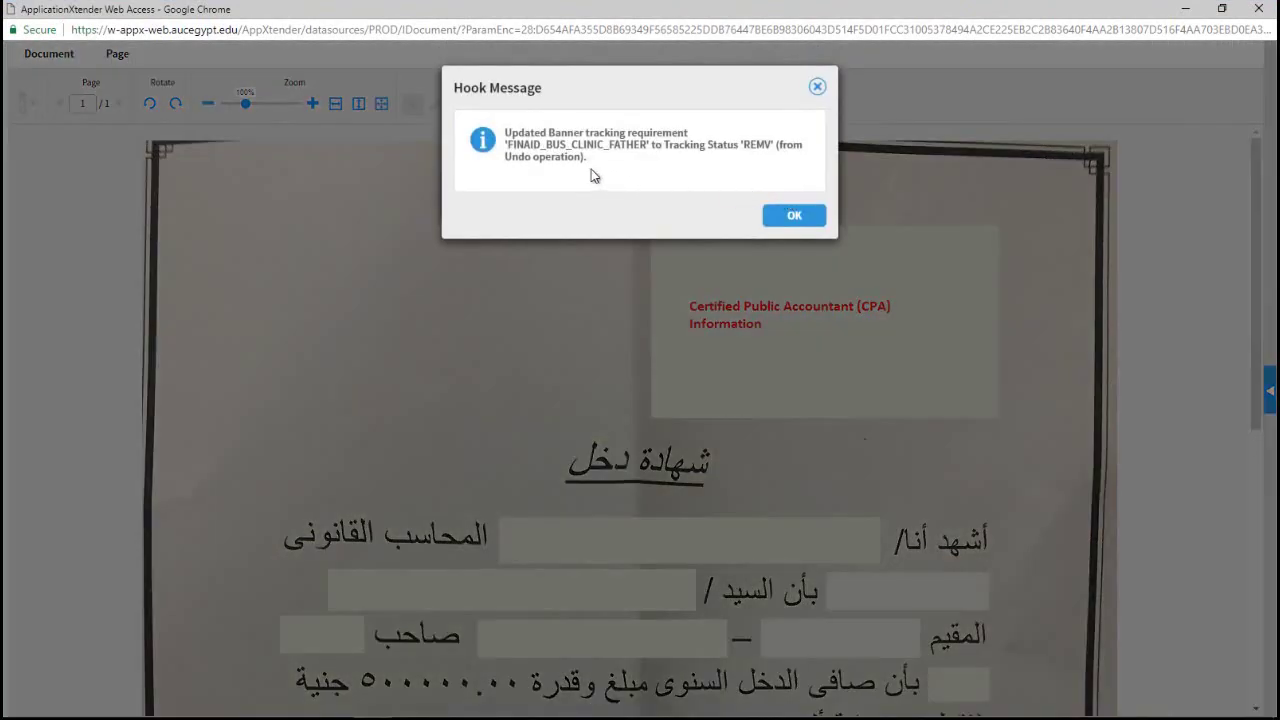
left_click(796, 216)
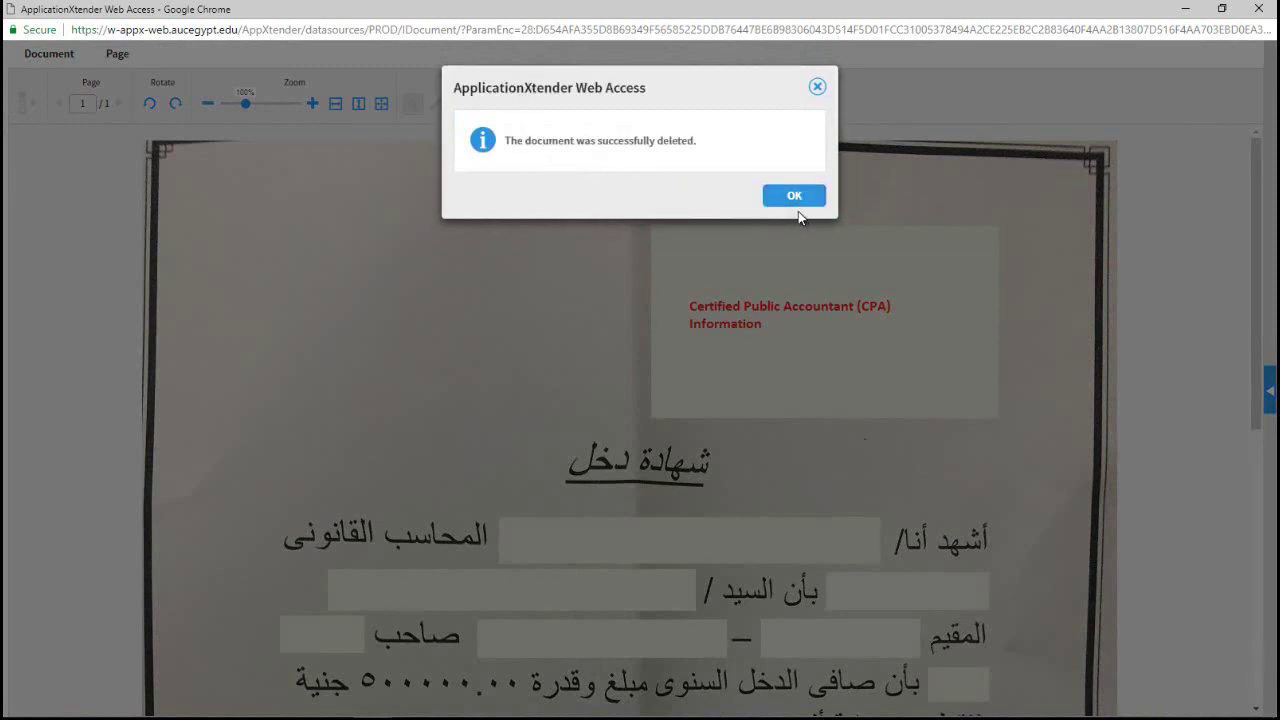
left_click(791, 194)
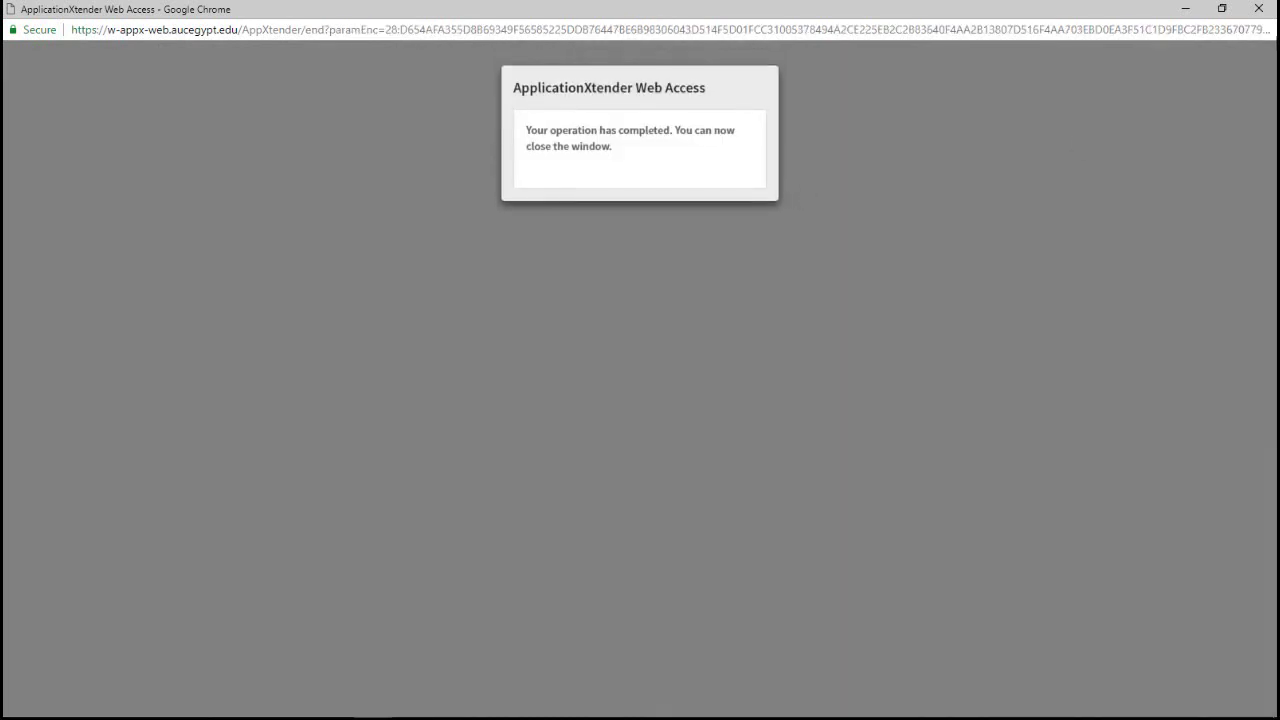
Reopen item 1's document in a maximized viewer zoomed out to 80%
left_click(1258, 8)
left_click(590, 490)
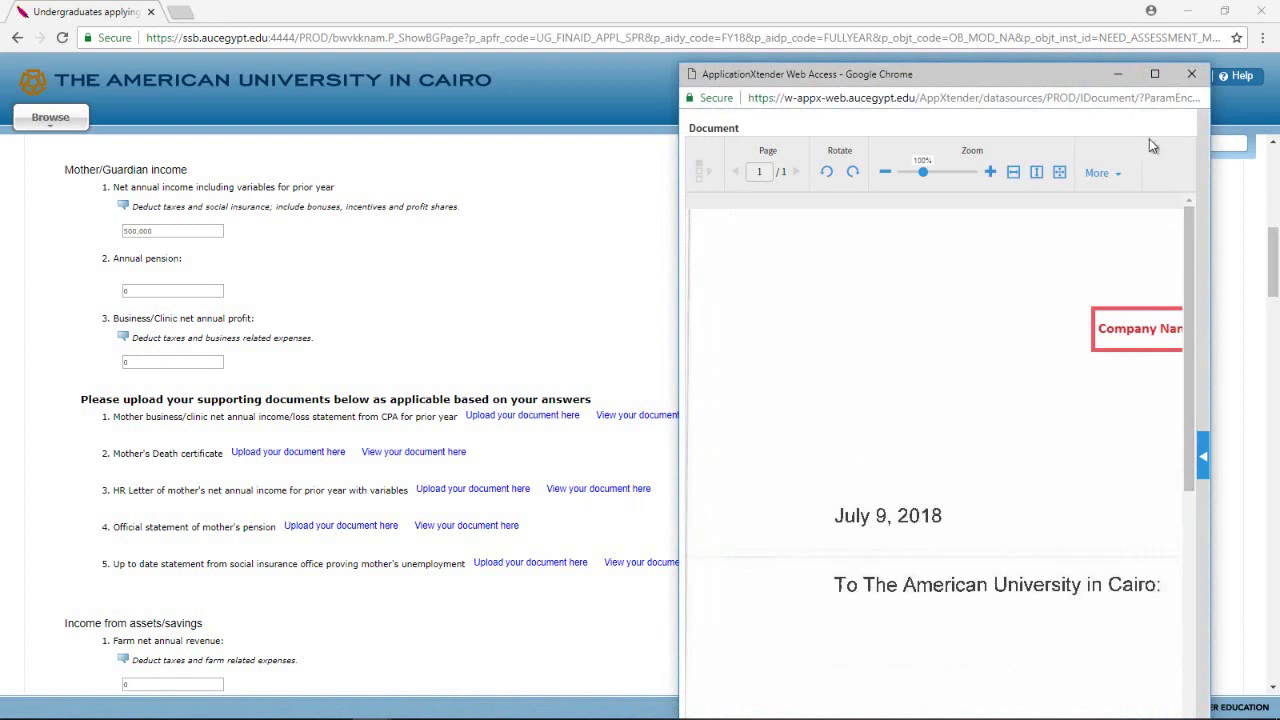
left_click(1156, 78)
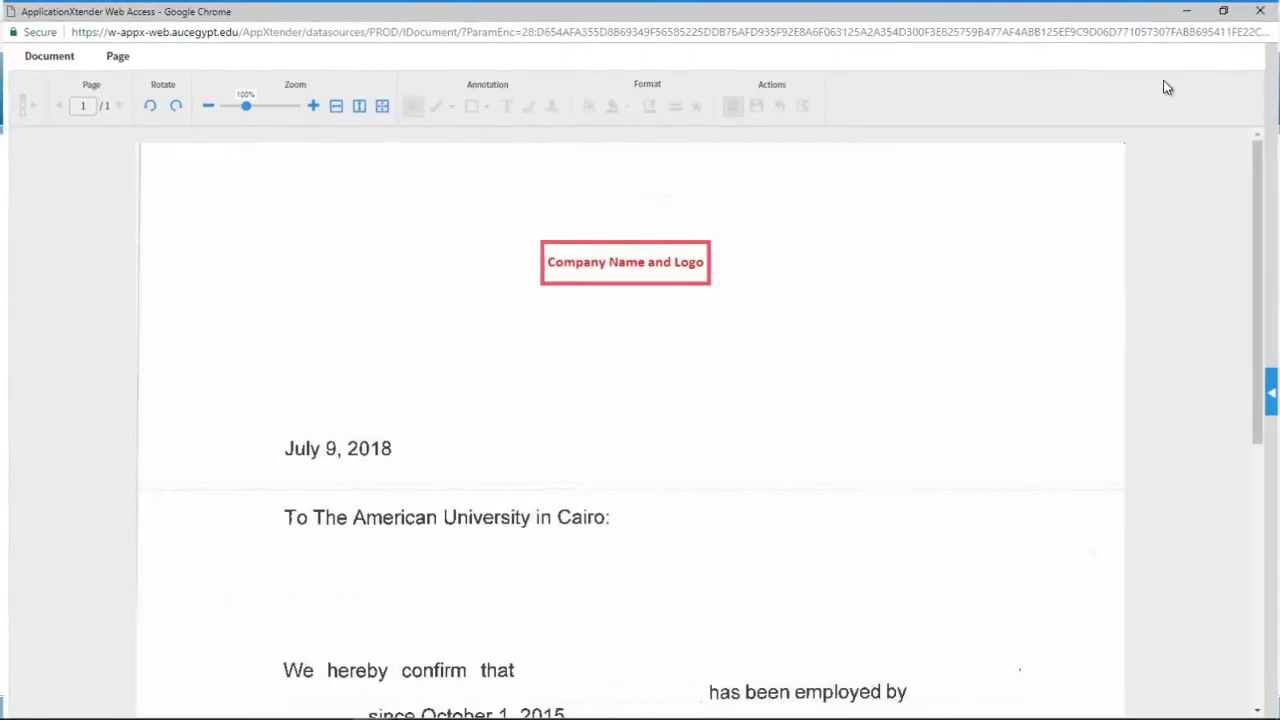
left_click(210, 106)
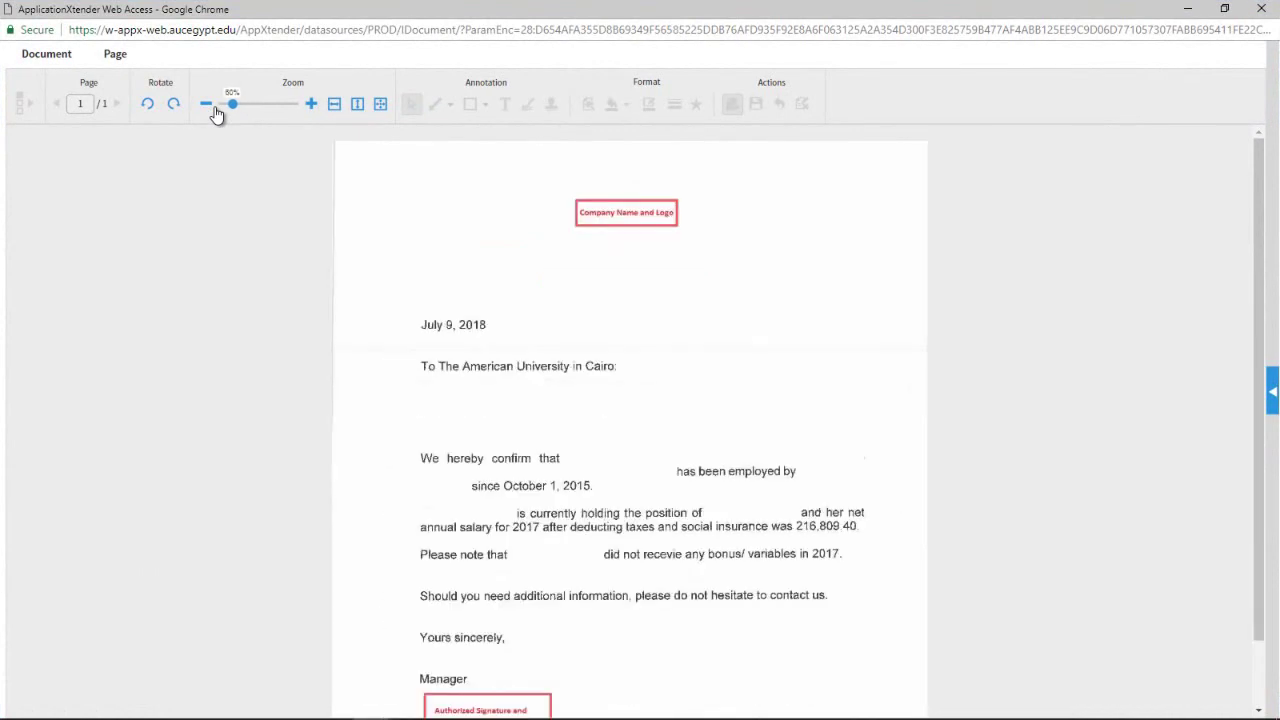
left_click(215, 112)
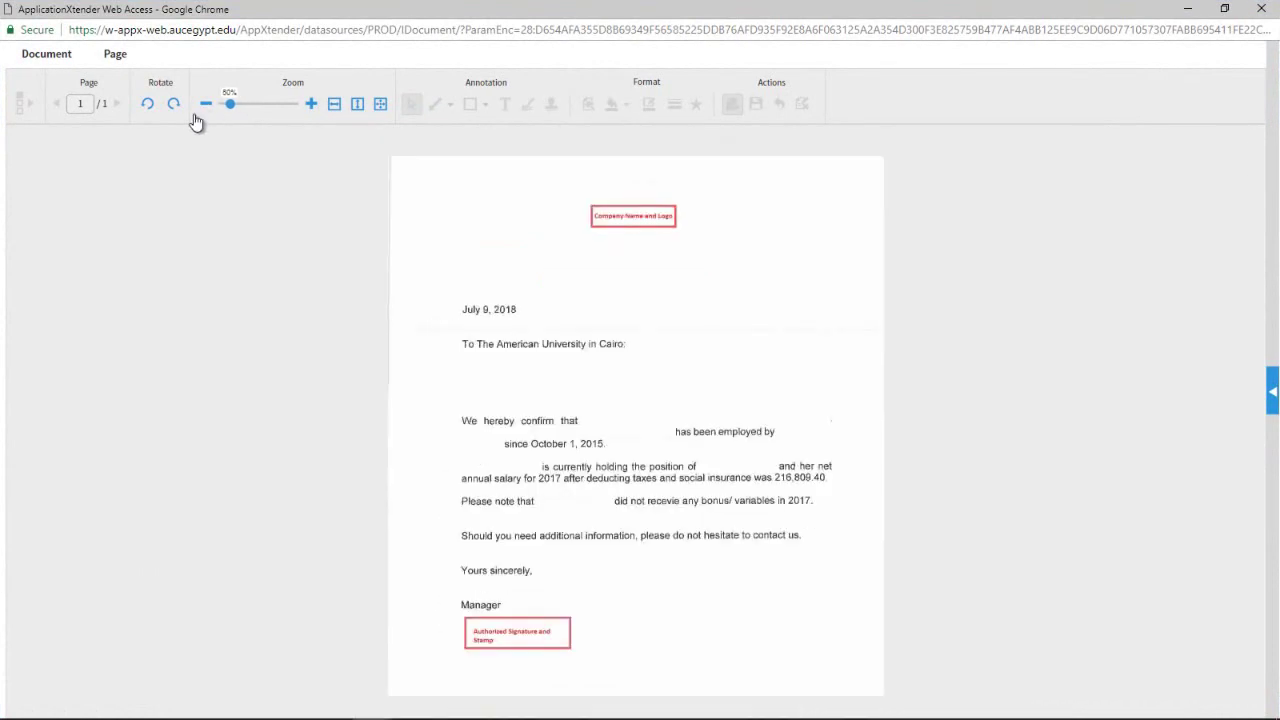
Add HR Letter as a new page 2 after the current page, check it, then close the viewer
left_click(115, 56)
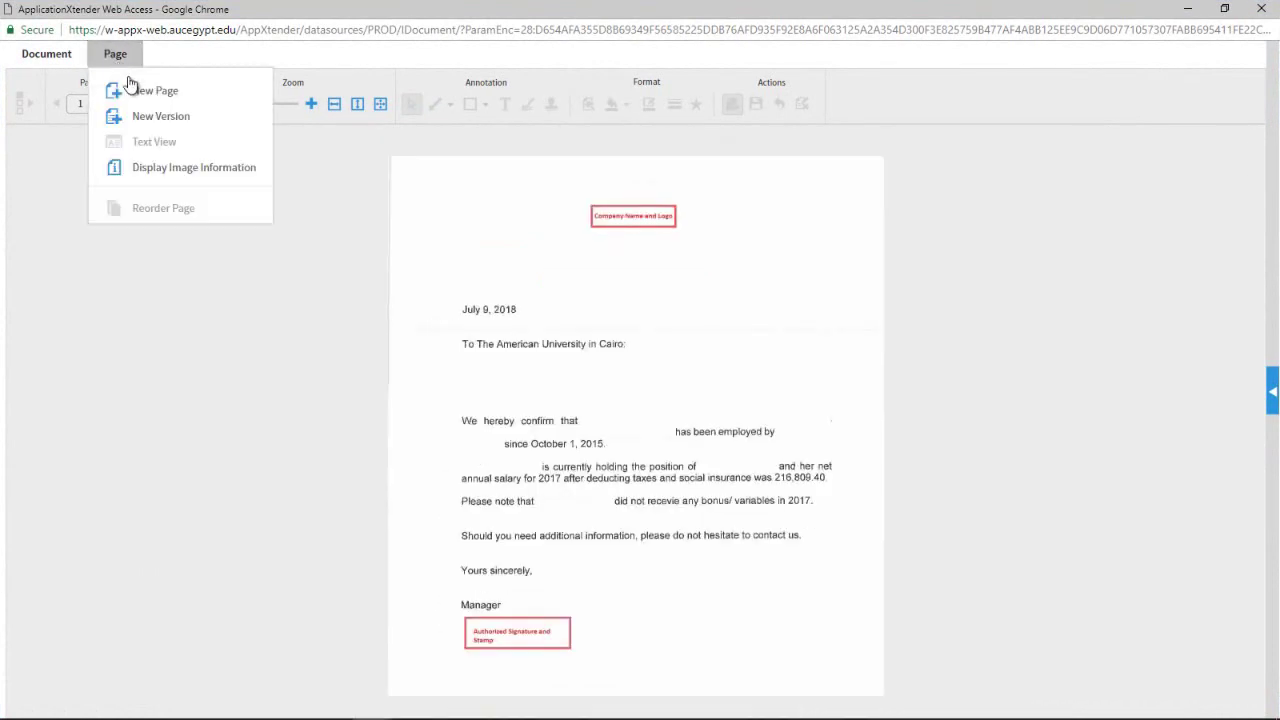
left_click(138, 92)
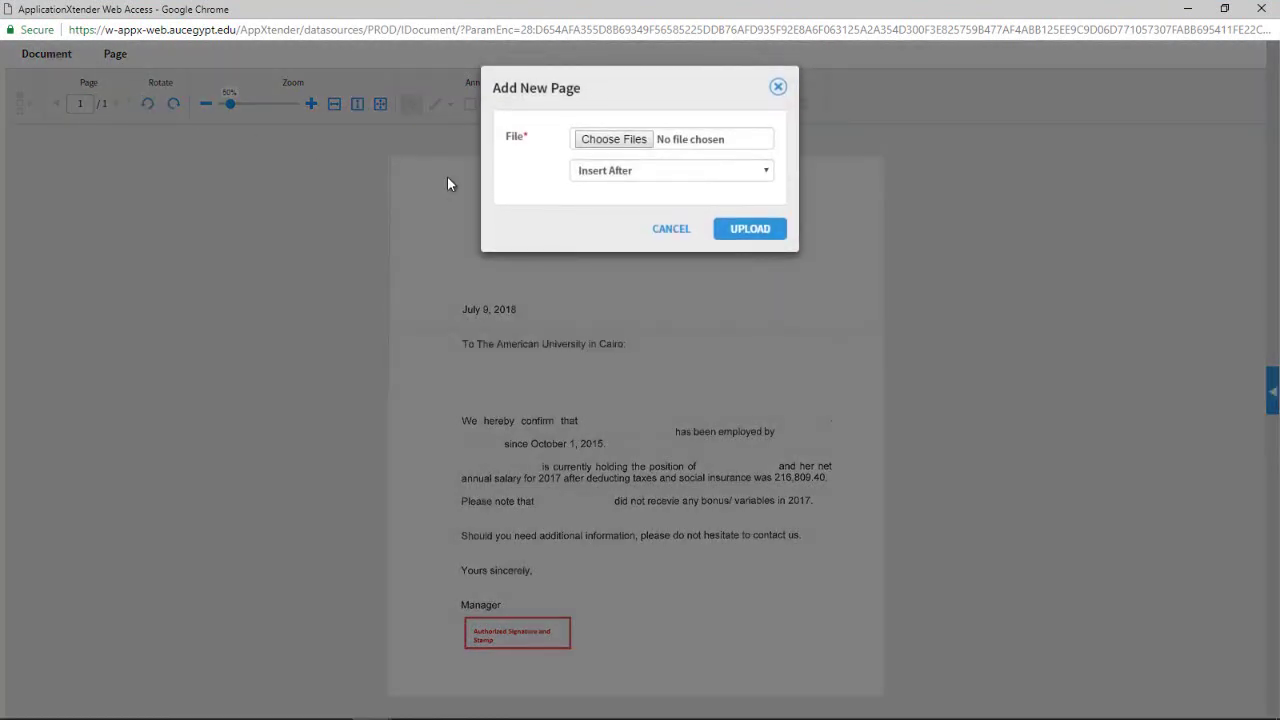
left_click(633, 173)
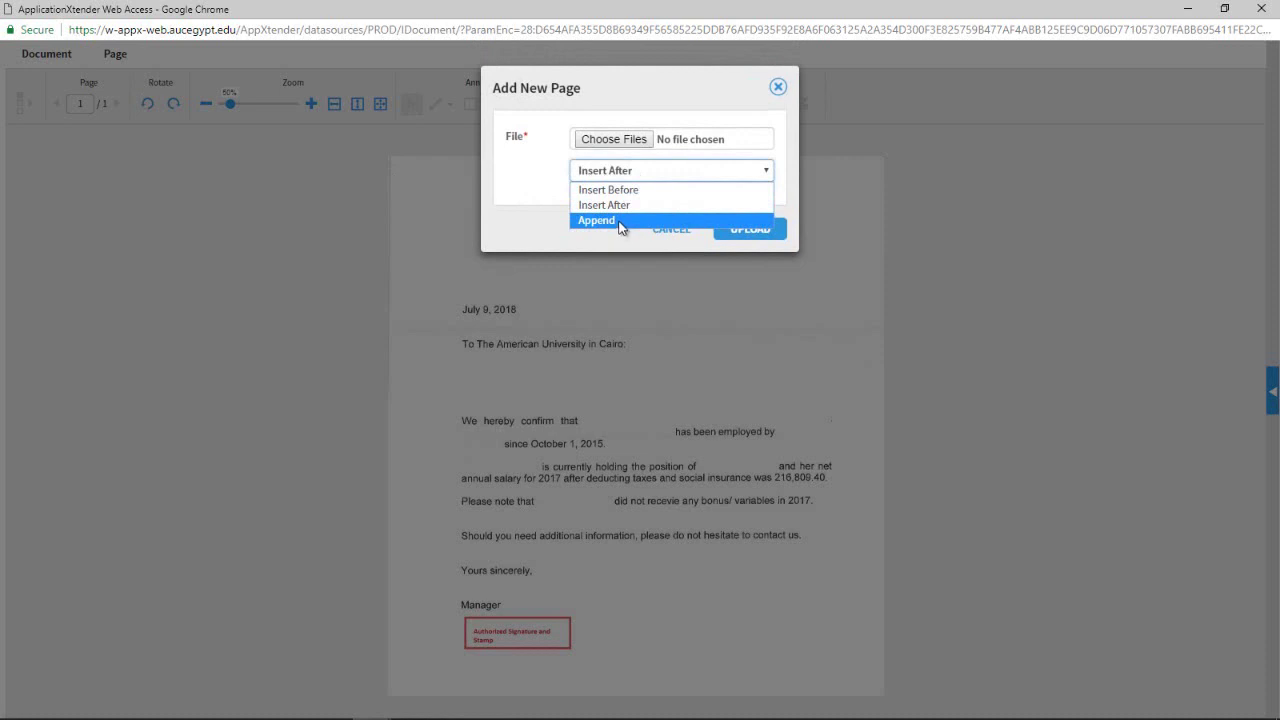
left_click(600, 205)
left_click(750, 230)
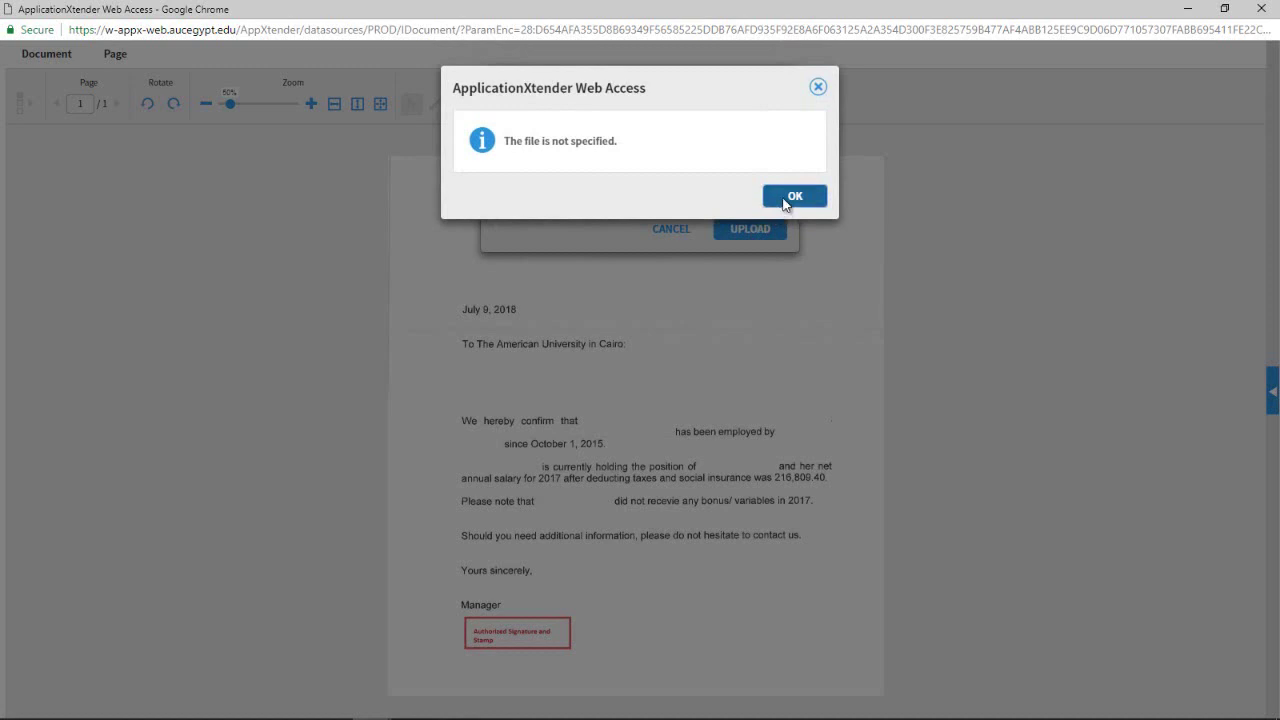
left_click(785, 199)
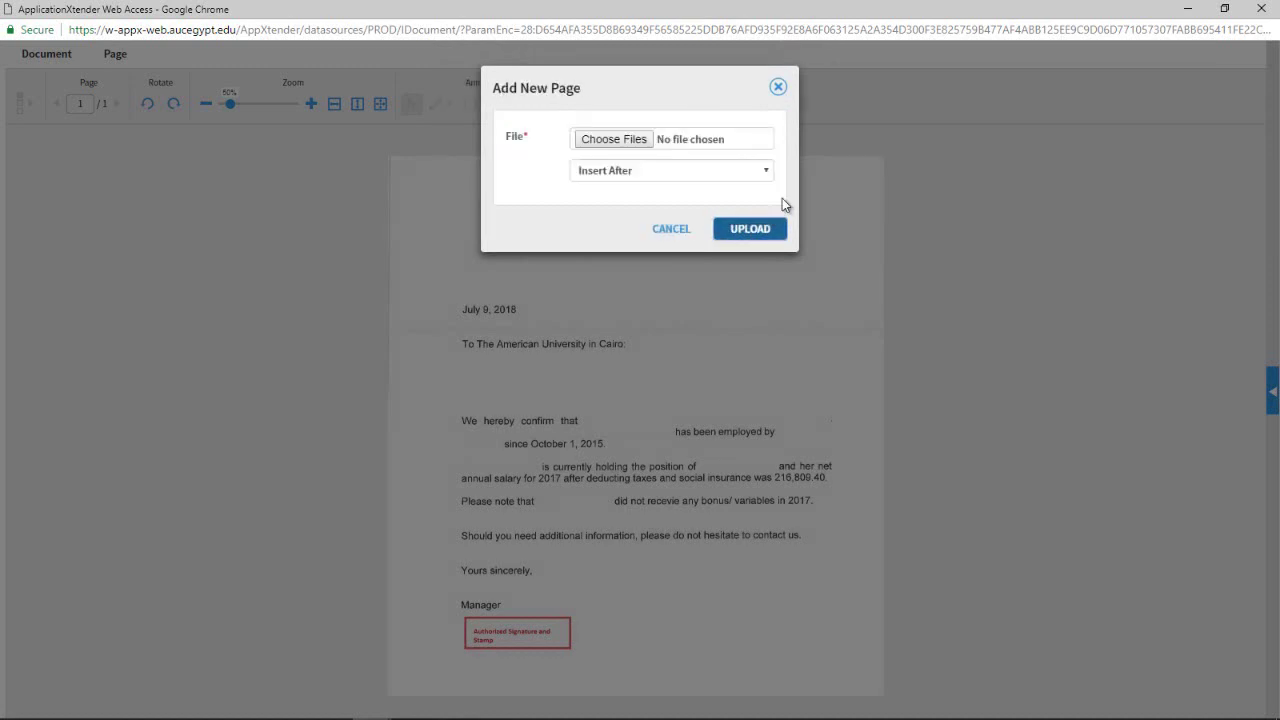
left_click(641, 141)
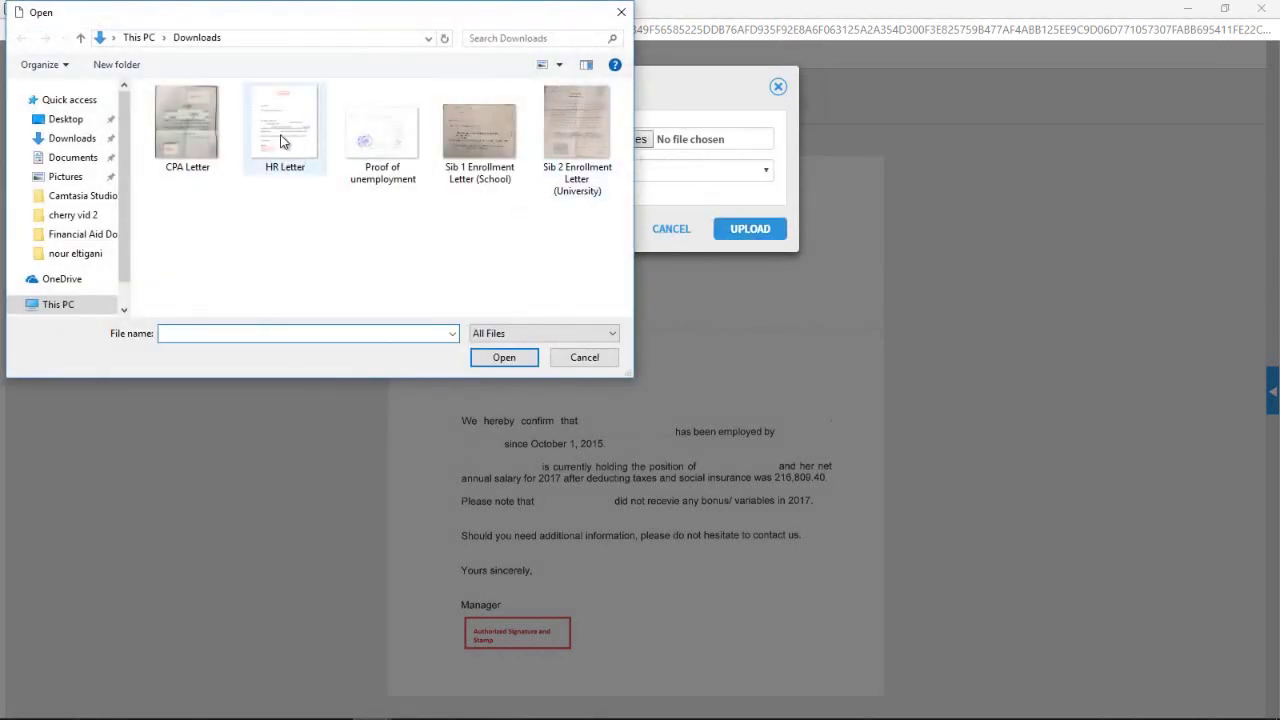
double_click(282, 136)
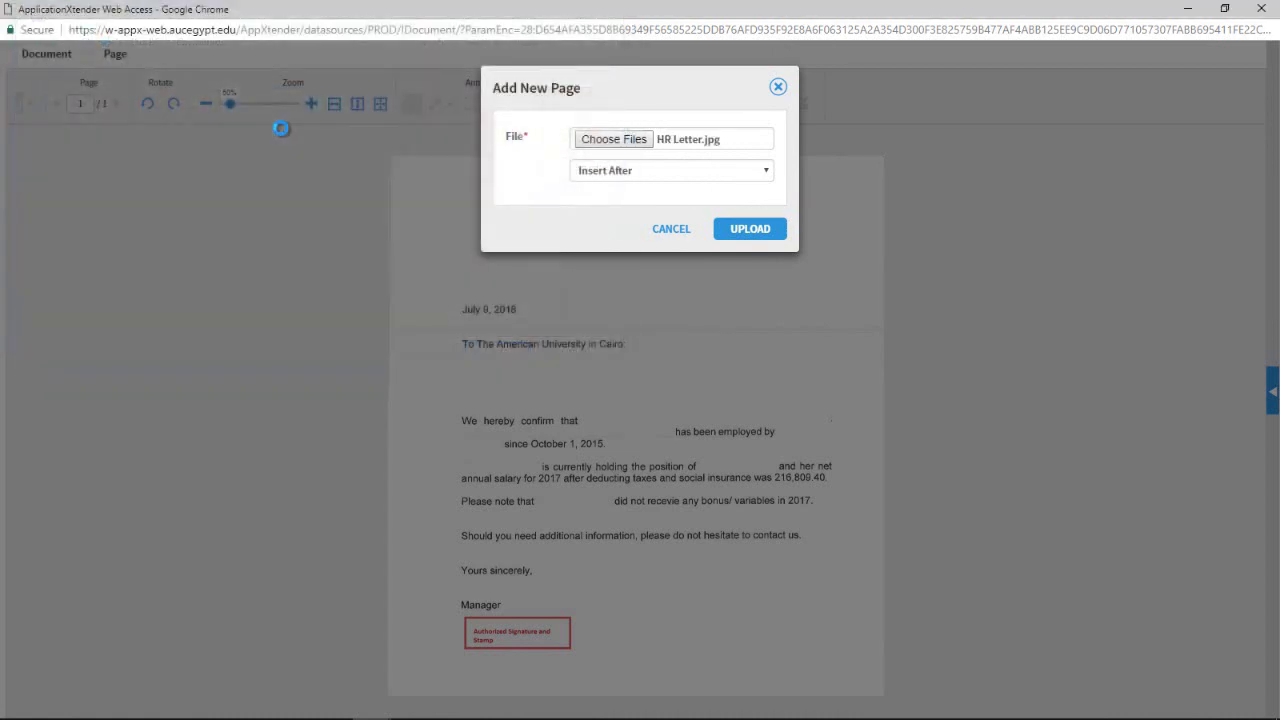
left_click(757, 232)
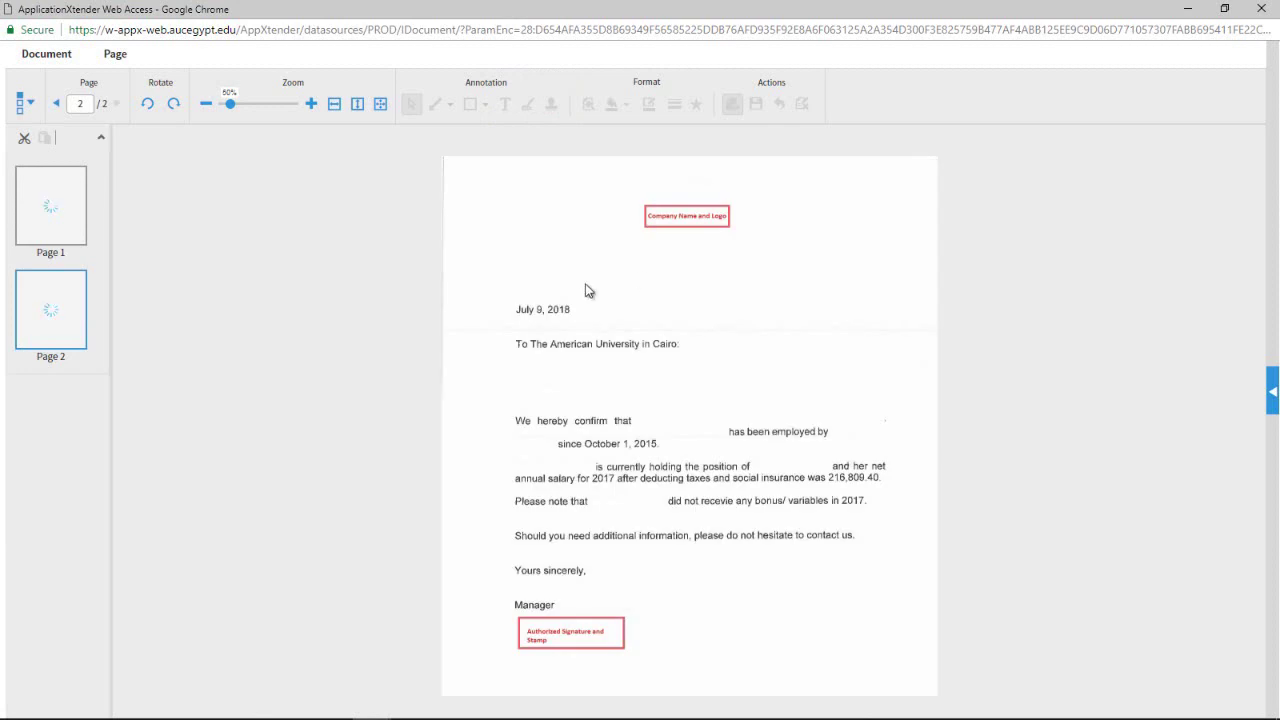
left_click(49, 293)
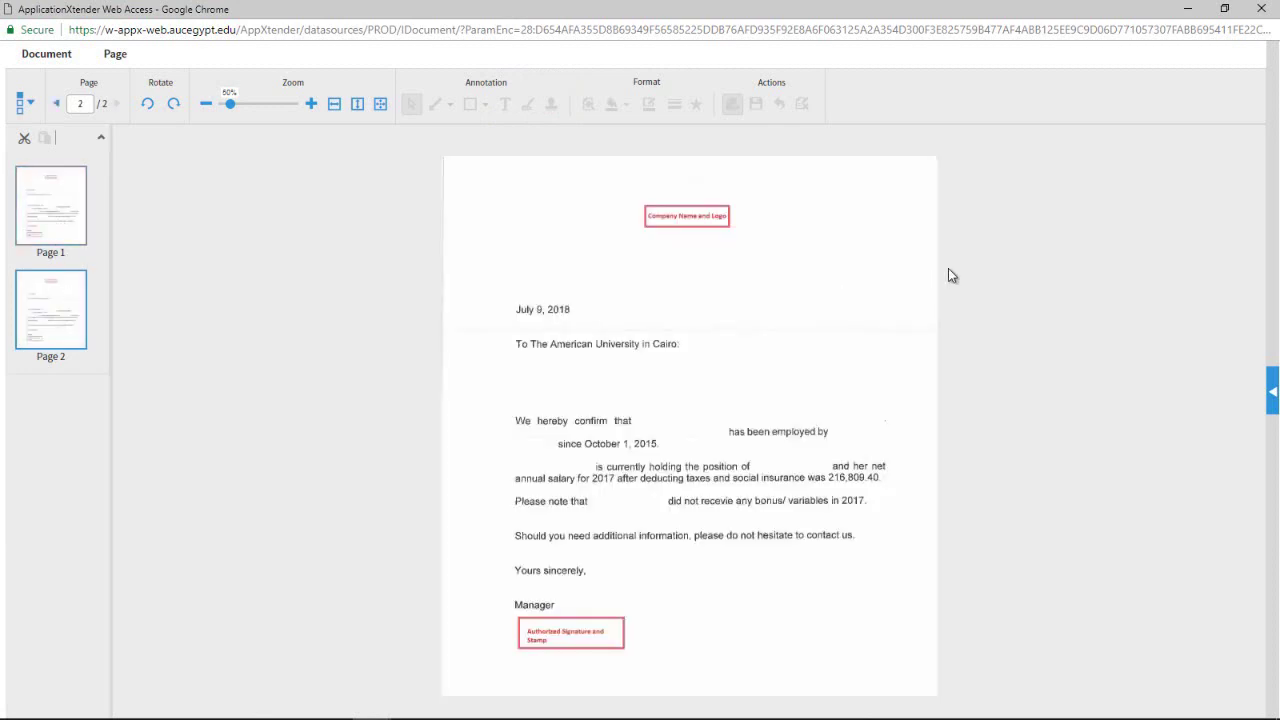
left_click(1262, 9)
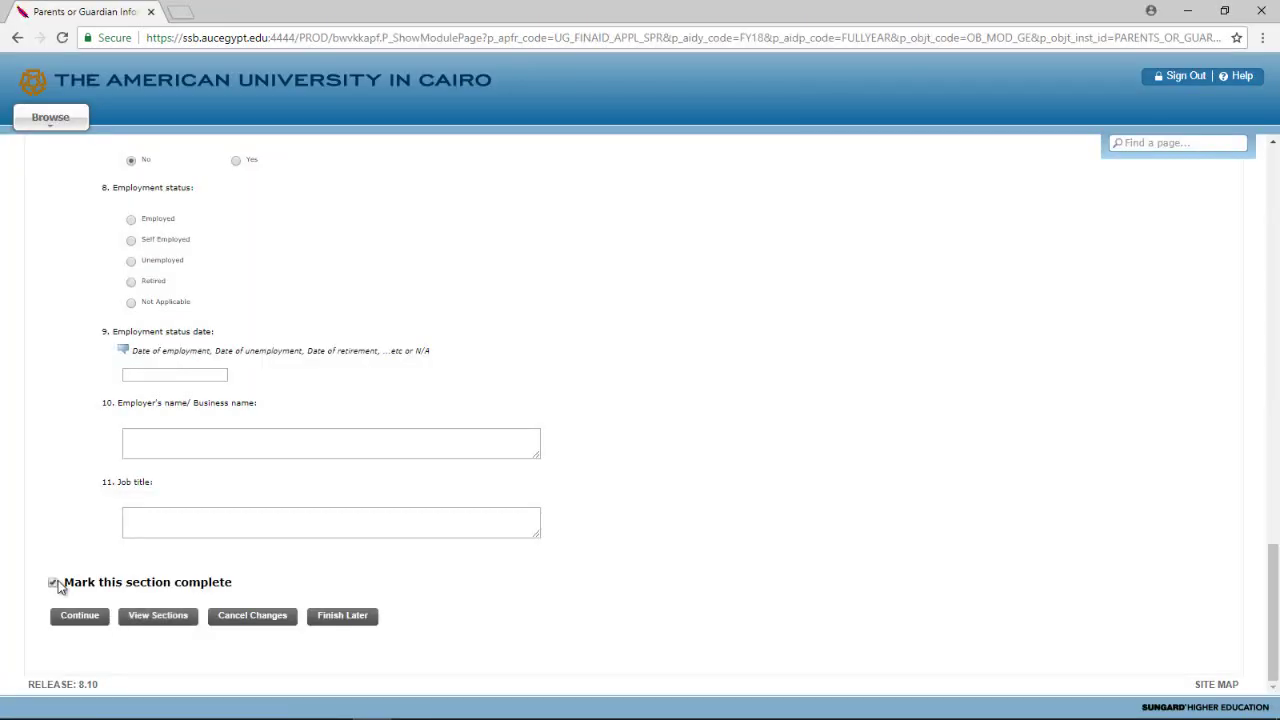
Show the Application Checklist from the sections list and scroll to its bottom
left_click(172, 616)
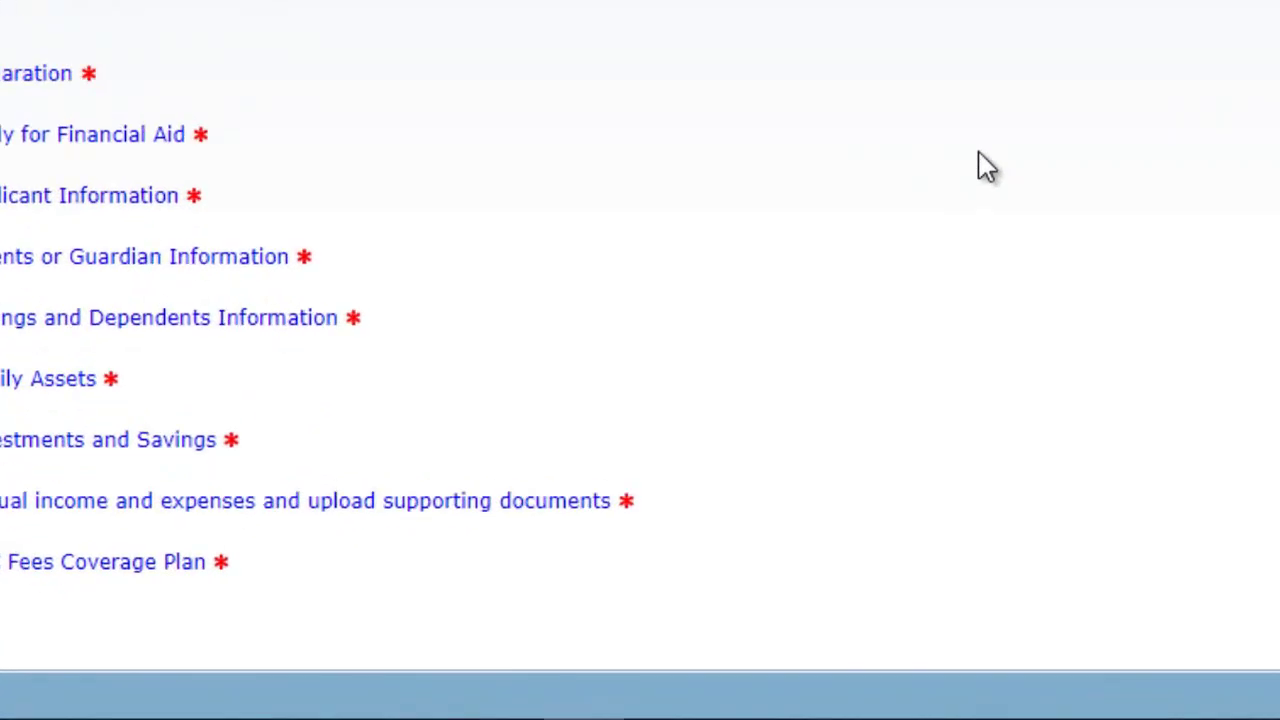
scroll(555, 460, "down", 2)
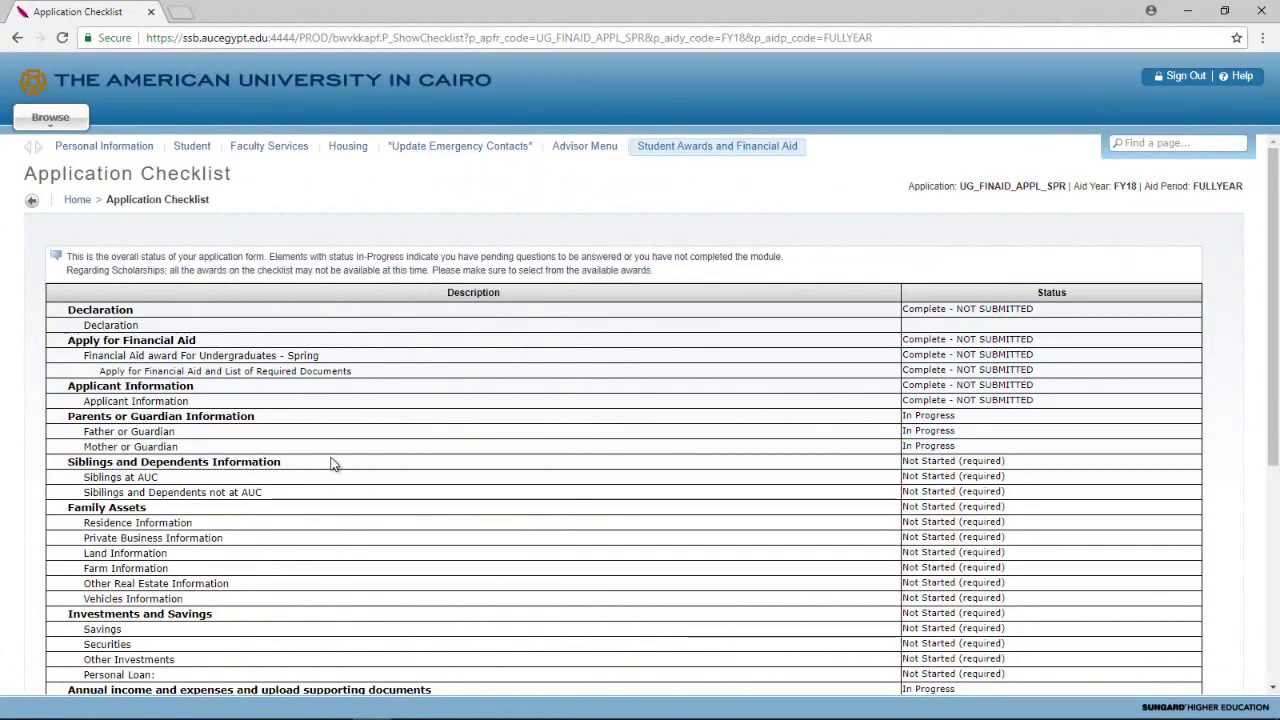
scroll(333, 463, "down", 2)
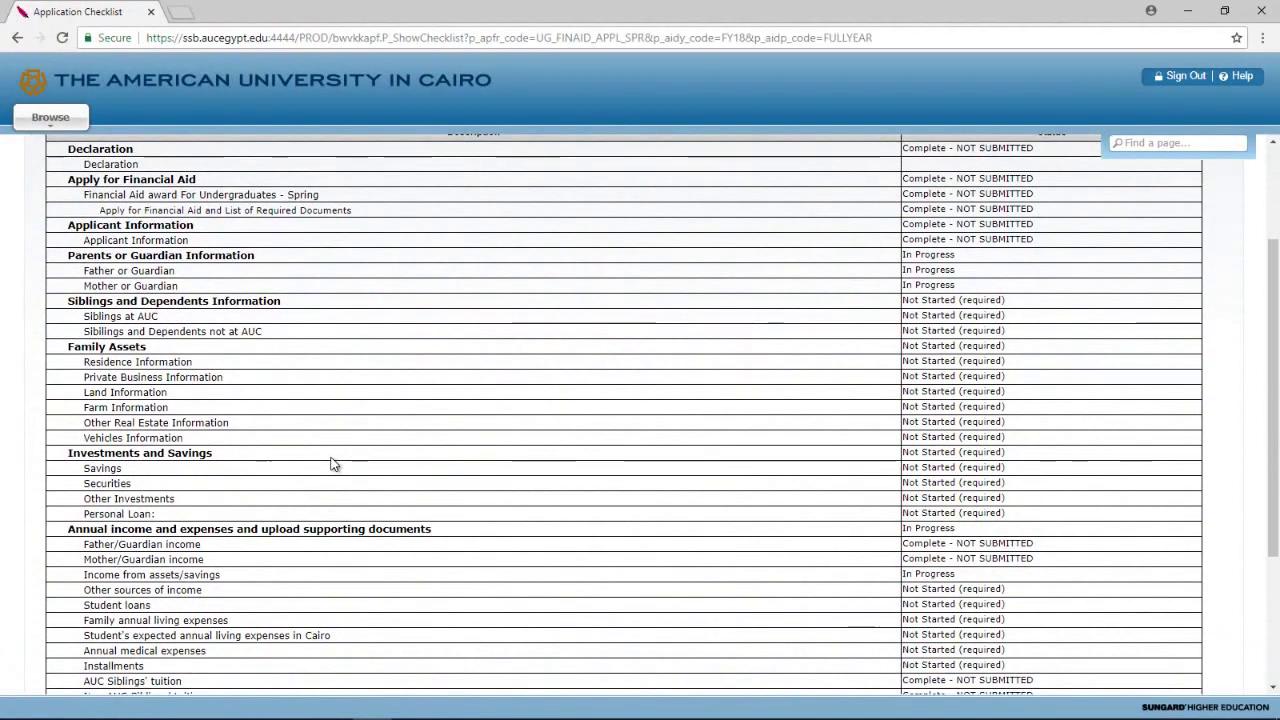
scroll(333, 463, "down", 3)
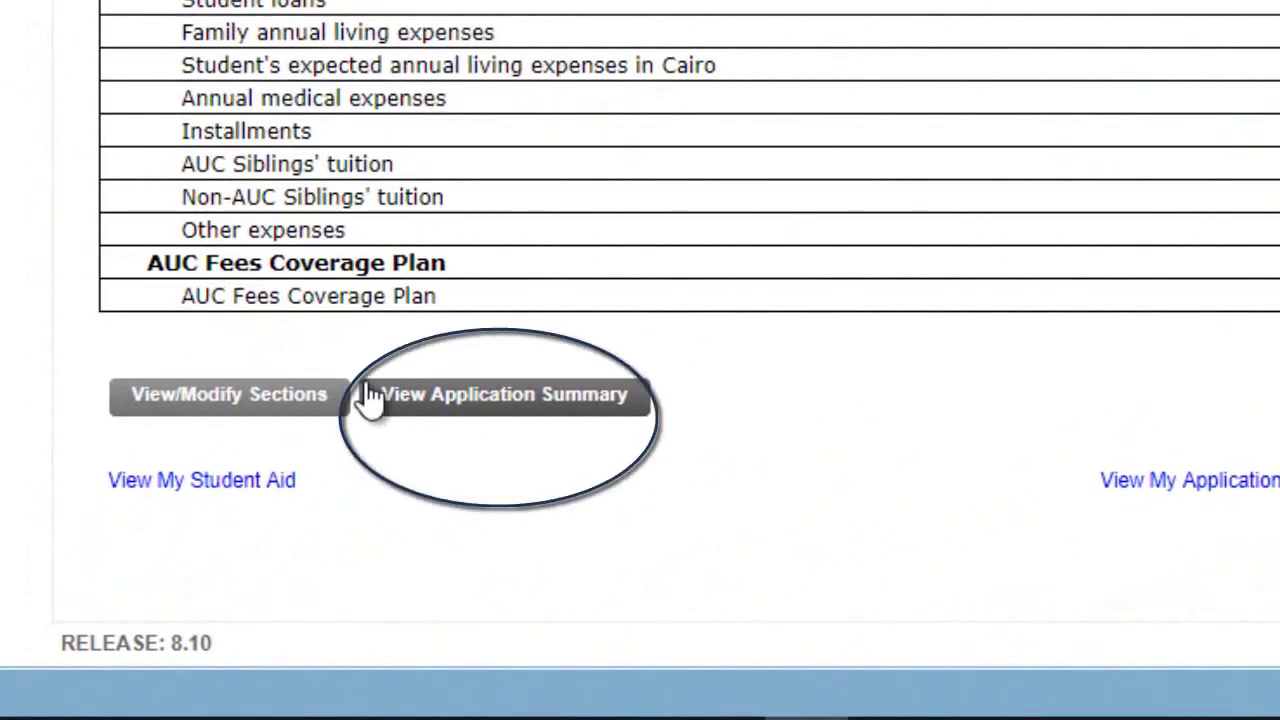
Attempt Submit Application from the summary, then go back to View/Modify Sections after the pending-questions warning
left_click(372, 397)
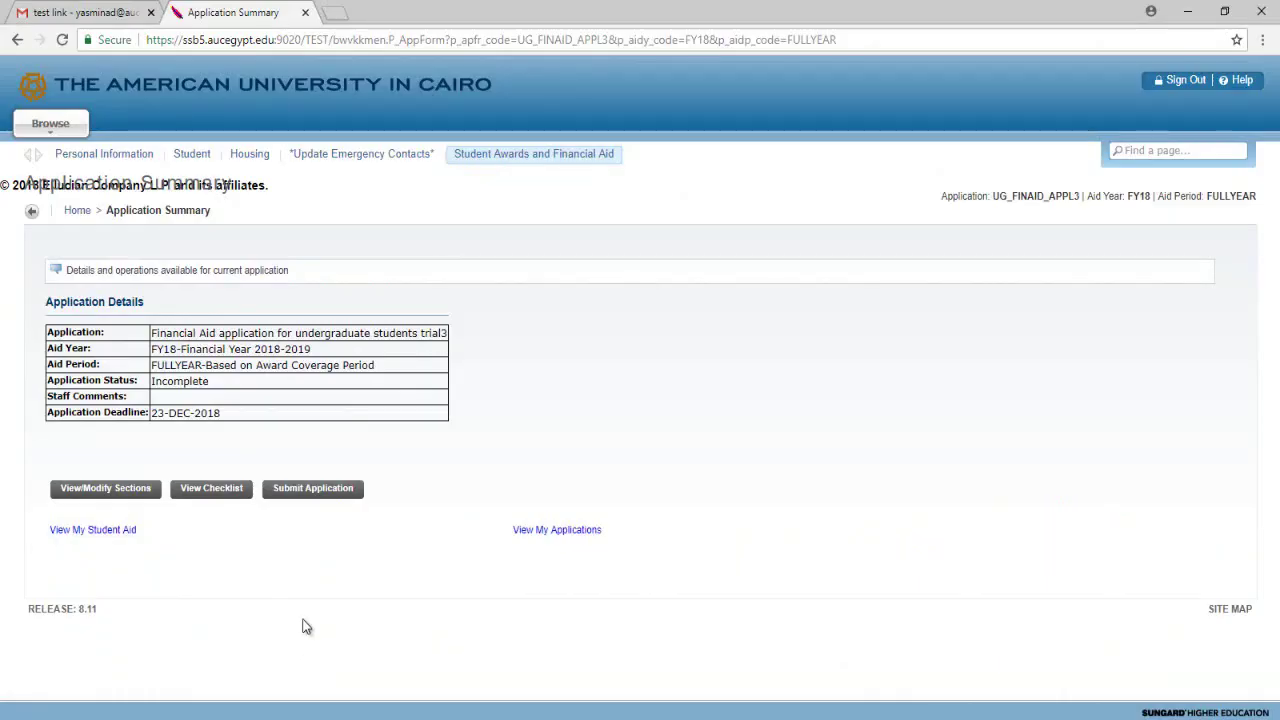
left_click(313, 488)
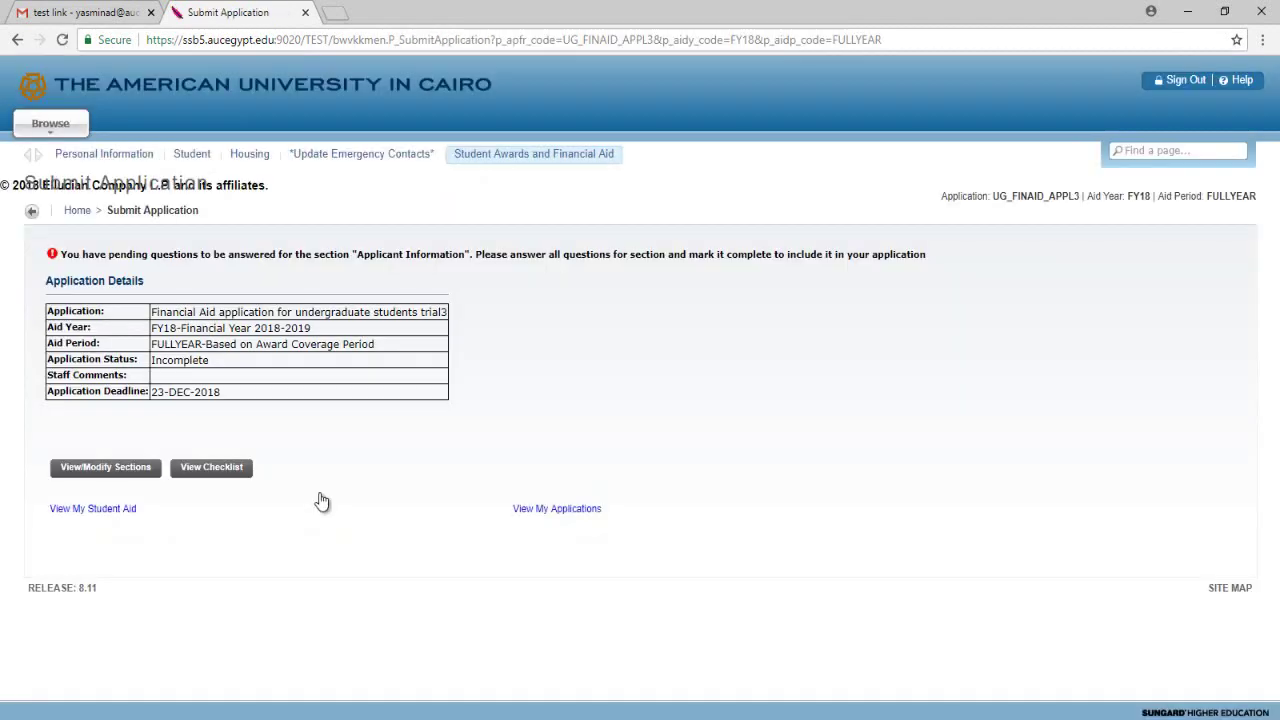
left_click(146, 476)
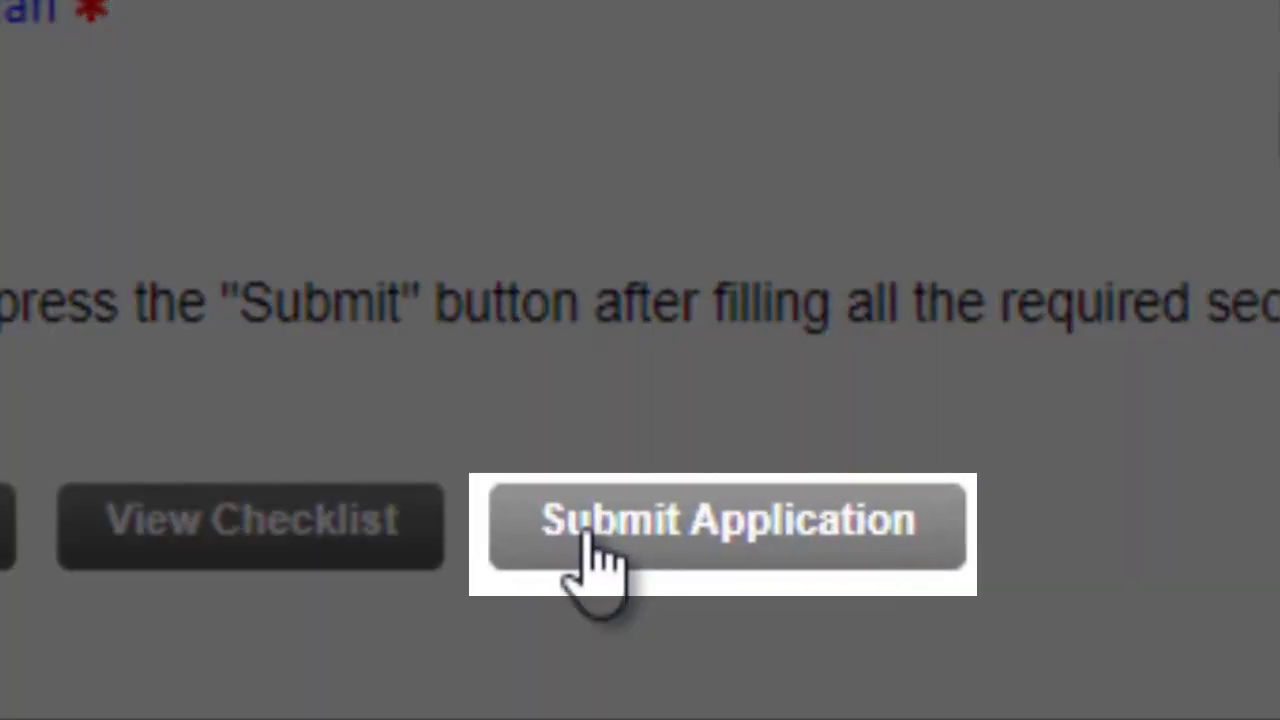
Submit the application and save the generated PDF as ApplForm (2) in Financial Aid Documents
left_click(598, 562)
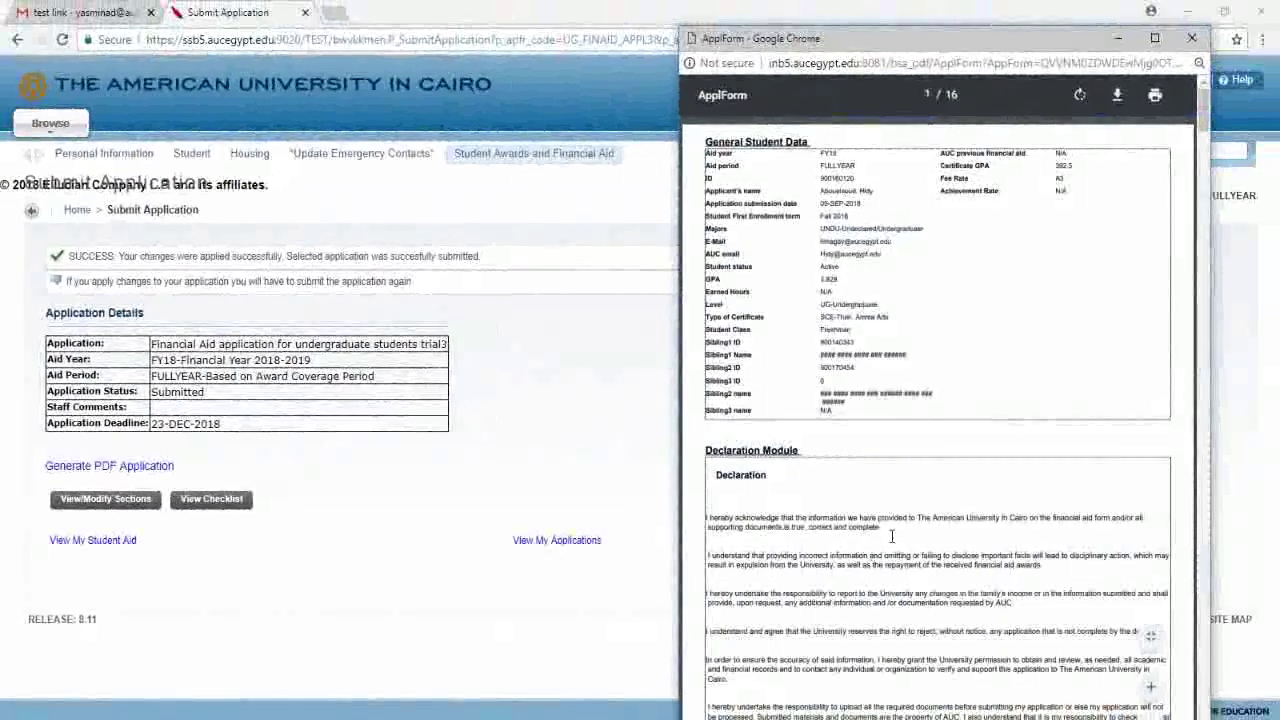
left_click(1119, 96)
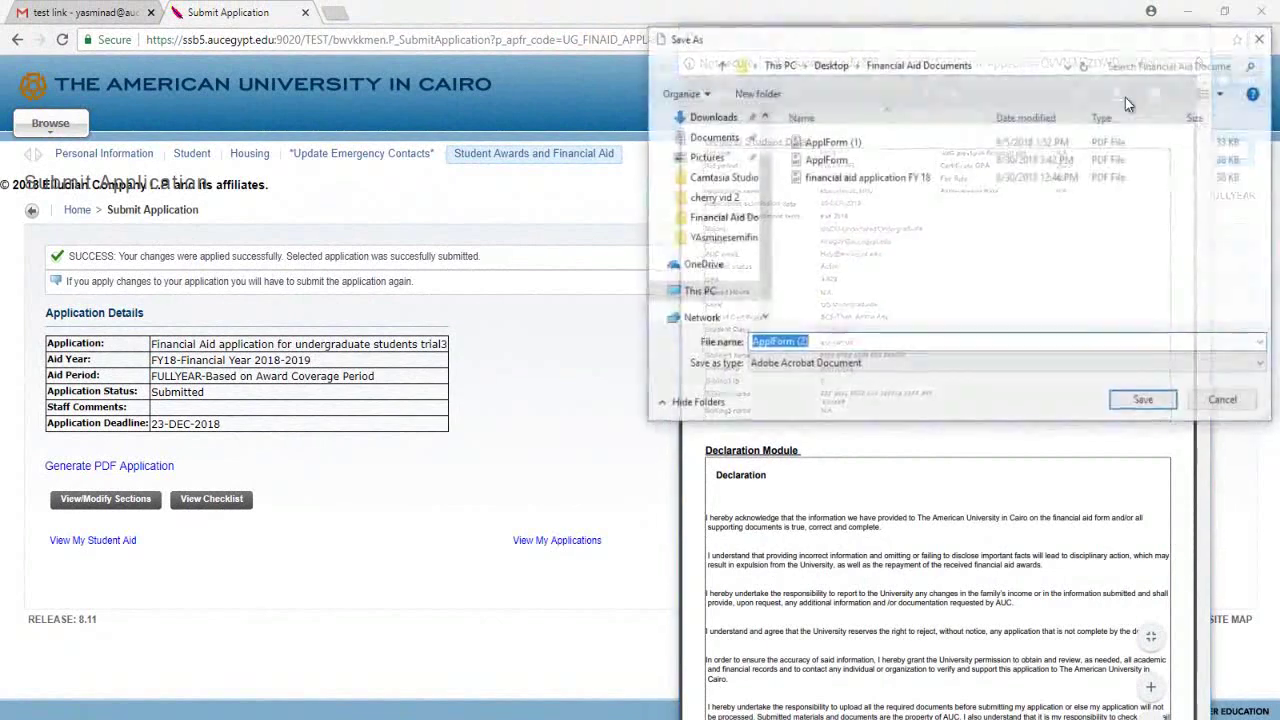
left_click(1136, 400)
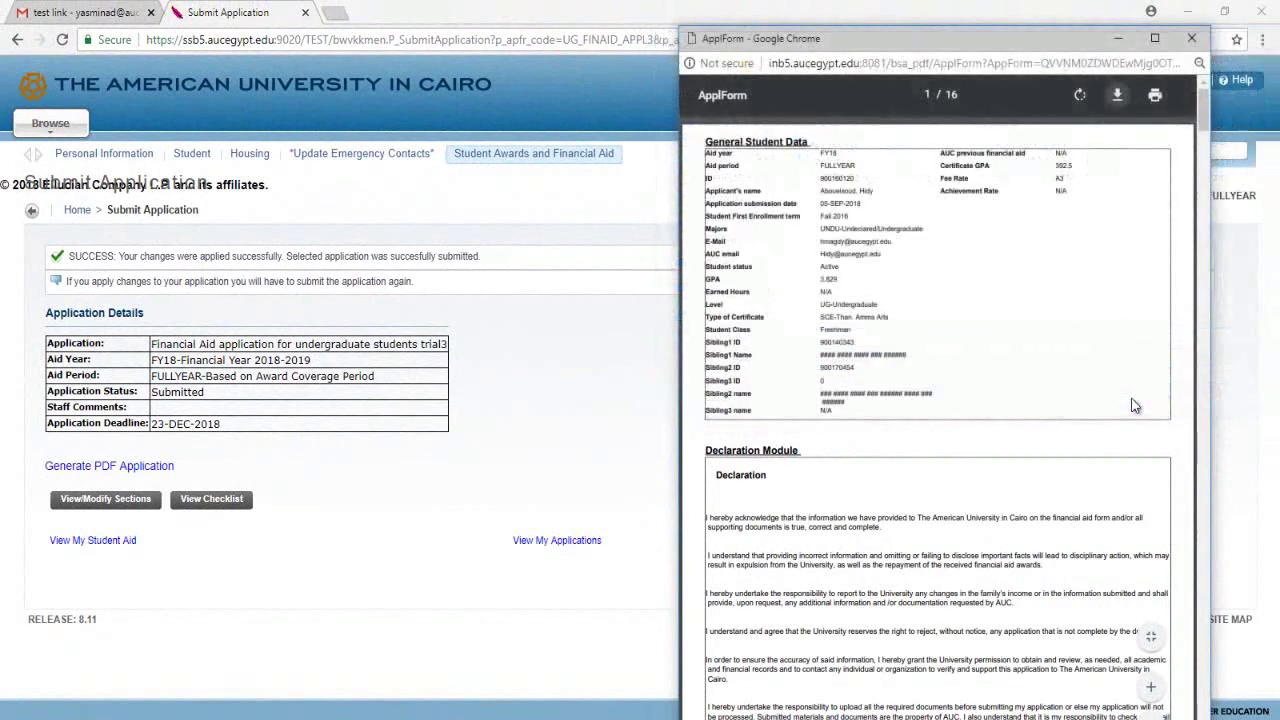